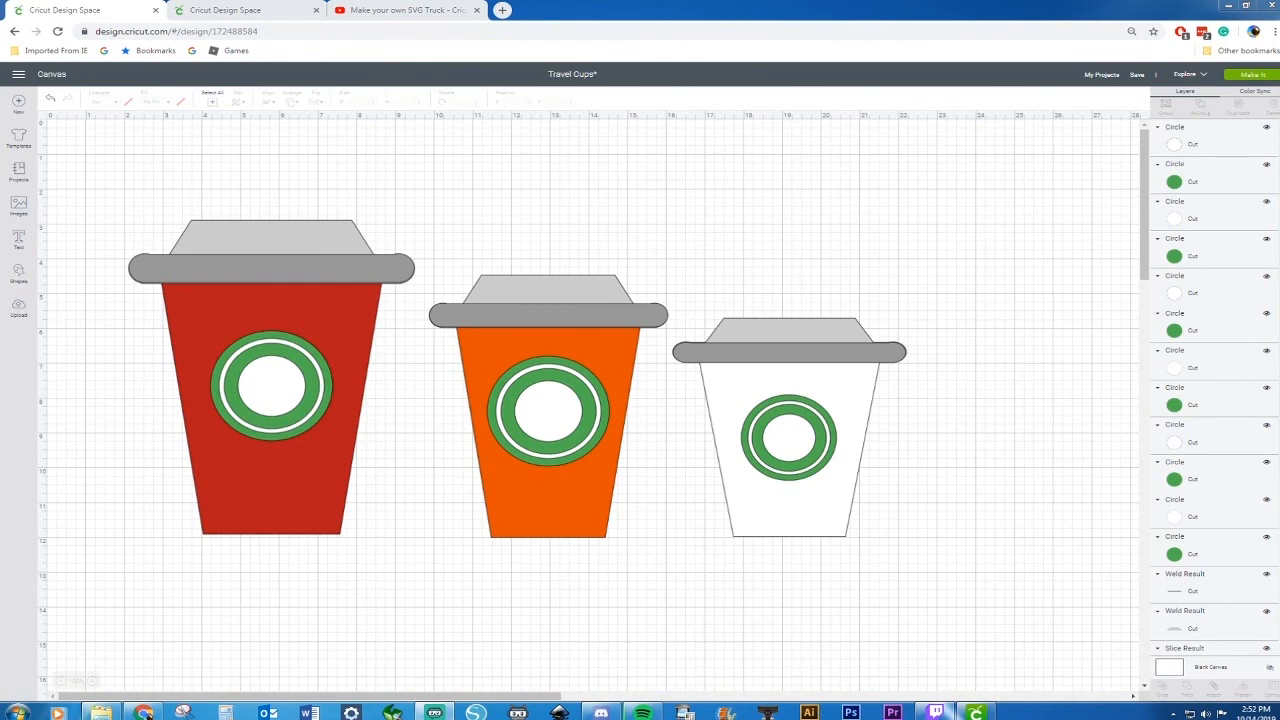
On the blank untitled canvas, add a pentagon and stretch it to about 4.7 inches wide and 8 inches tall.
click(226, 9)
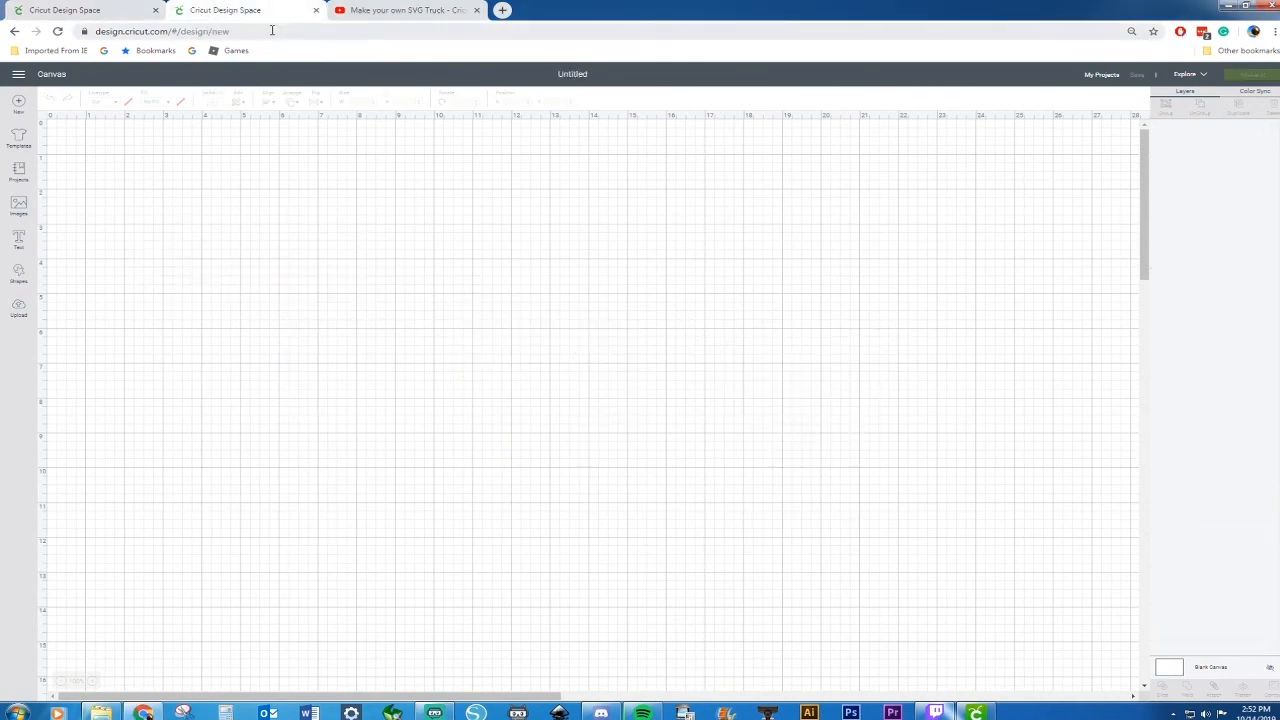
click(18, 274)
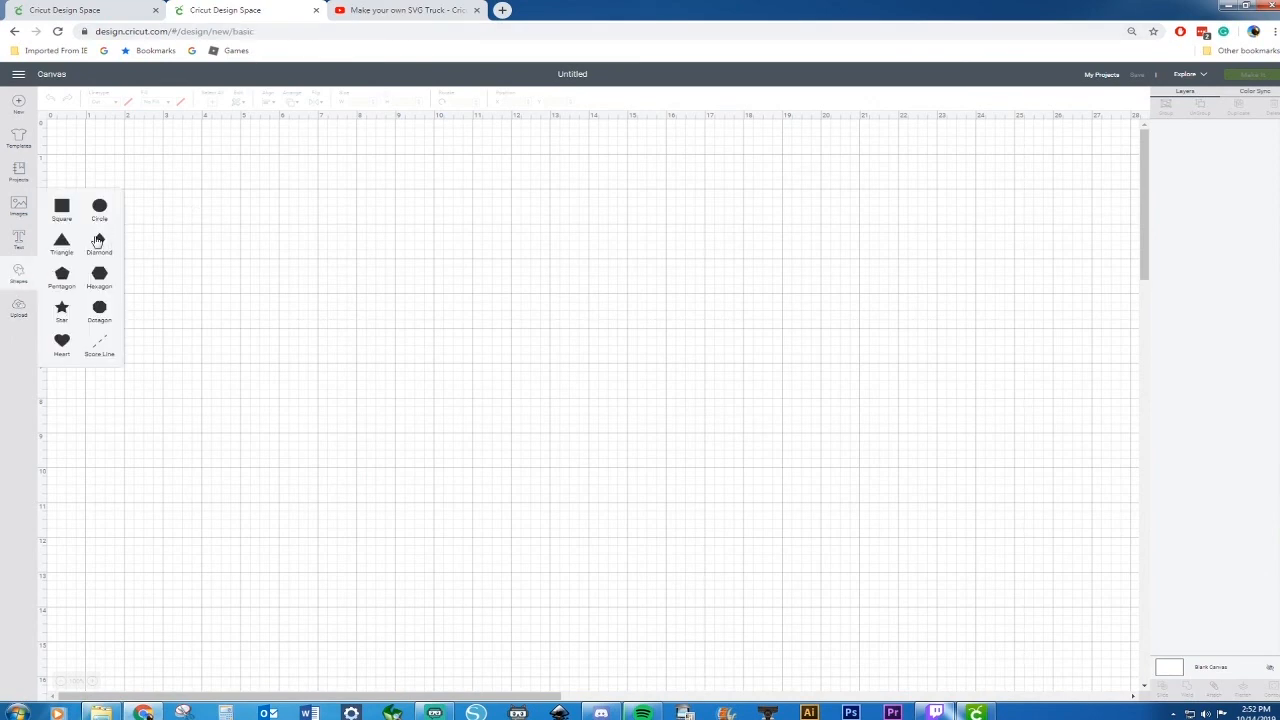
click(62, 277)
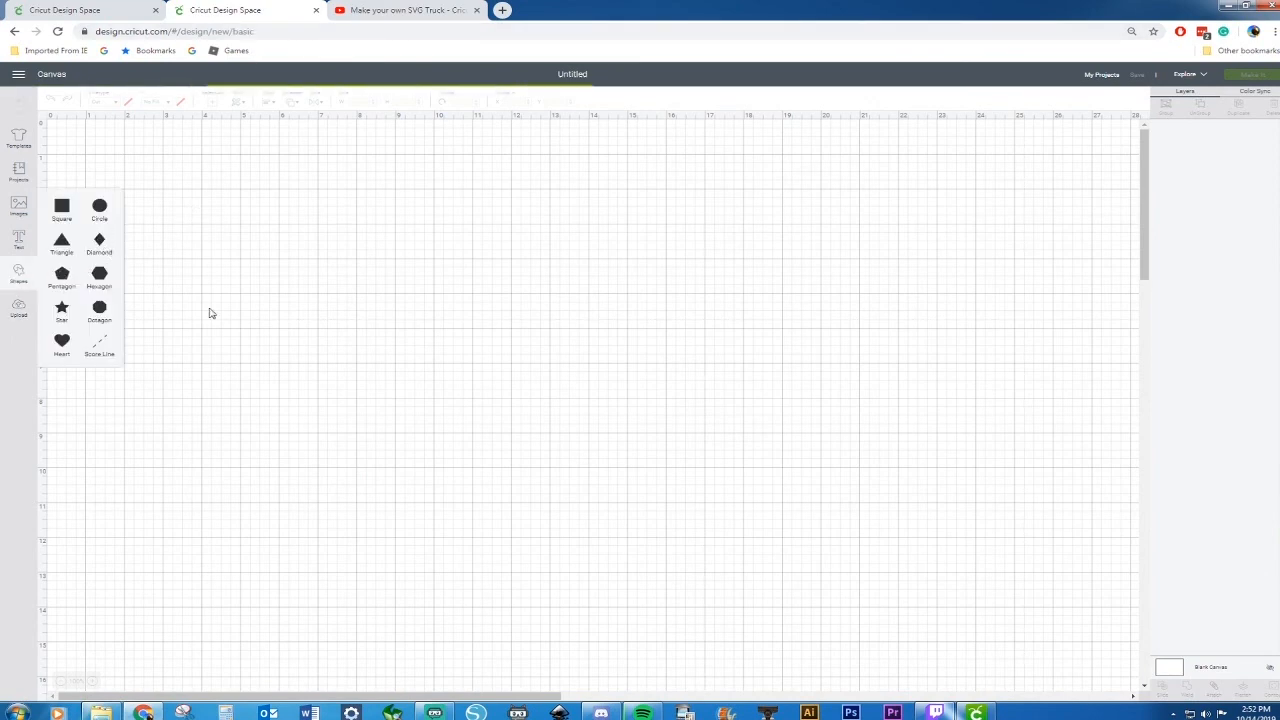
drag(225, 280, 418, 328)
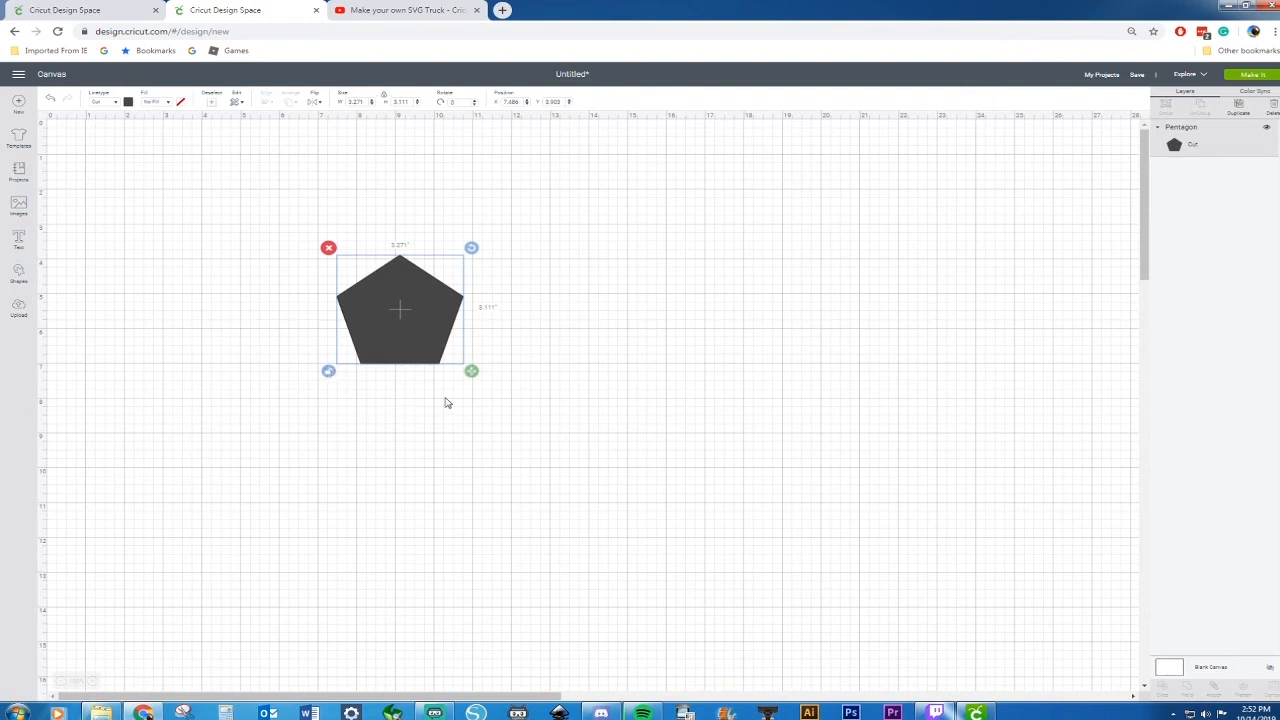
drag(475, 378, 531, 546)
click(645, 517)
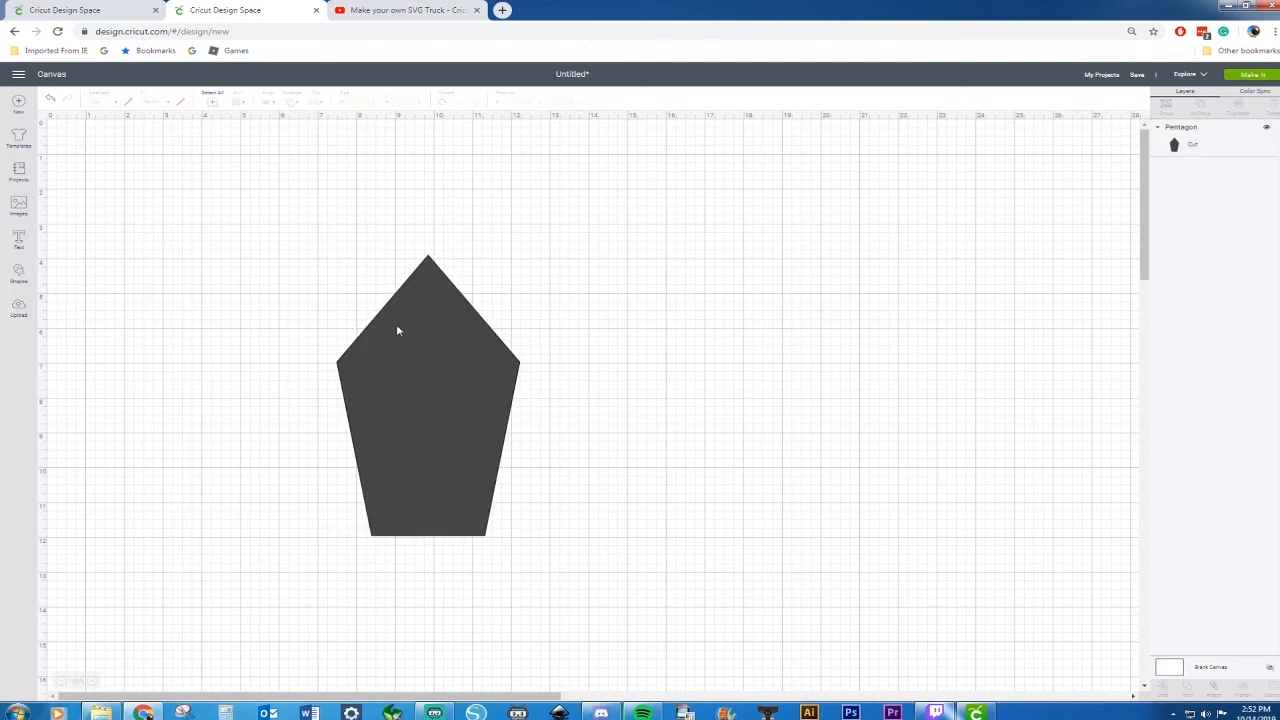
Add a square and stretch it into a rectangle about 10.1 inches wide that covers the pentagon's pointed upper part.
click(18, 276)
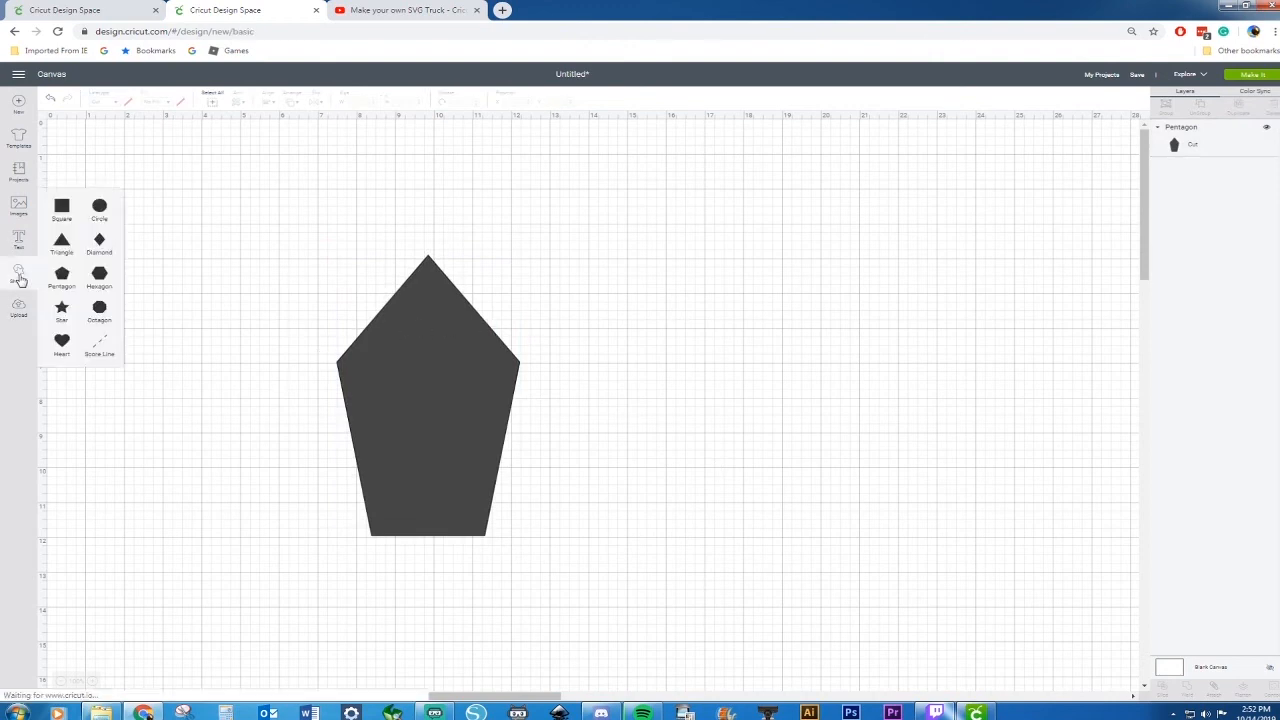
click(62, 210)
click(254, 296)
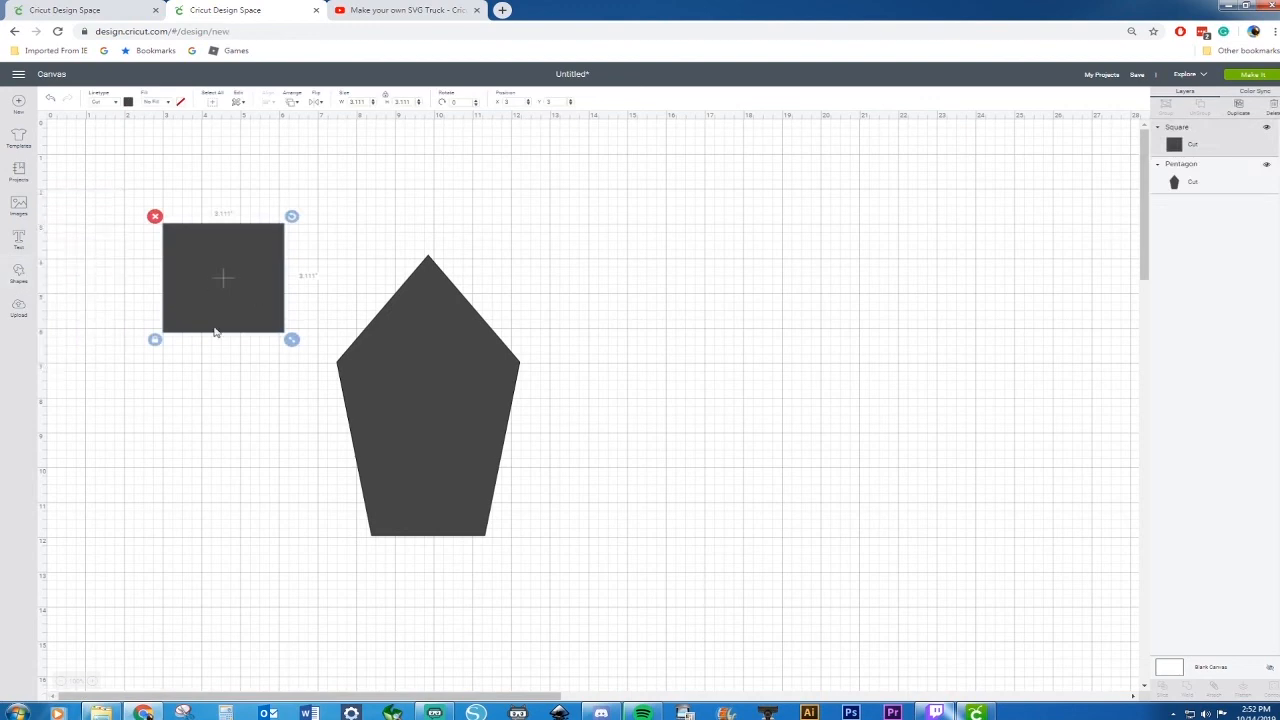
drag(296, 343, 650, 374)
click(600, 445)
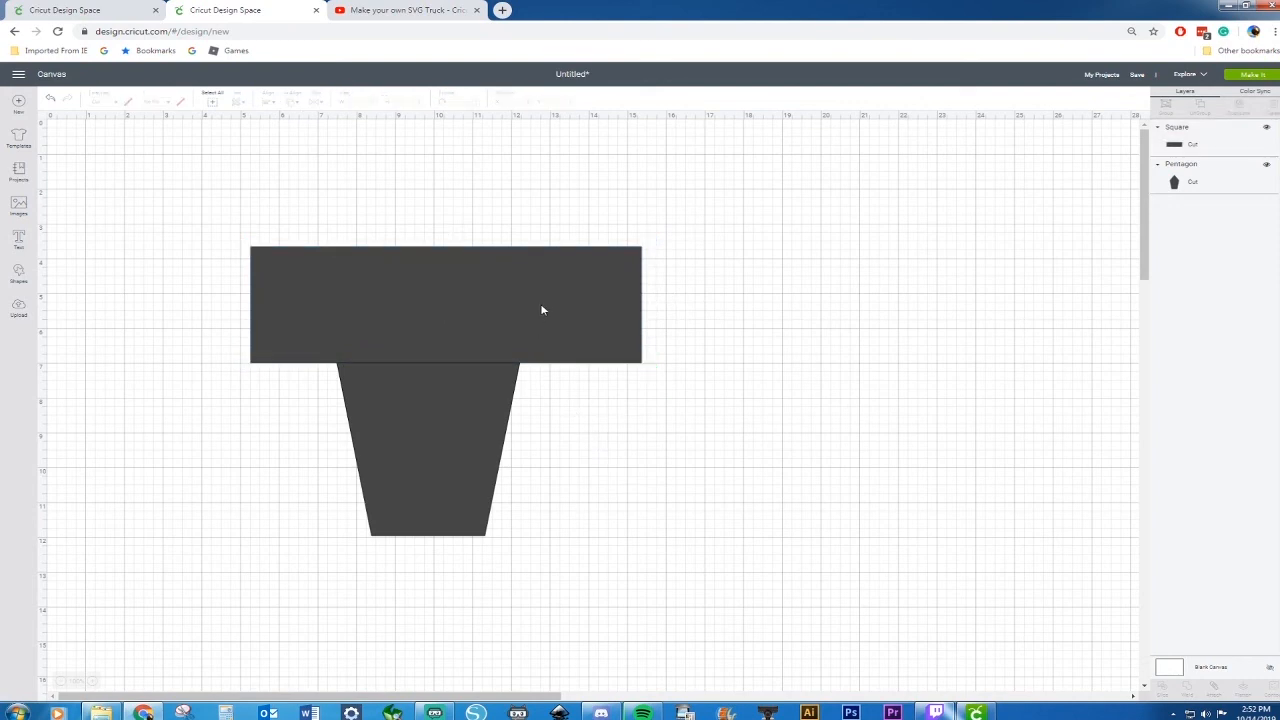
Slice the pentagon with the overlapping rectangle.
drag(213, 210, 700, 620)
right_click(460, 436)
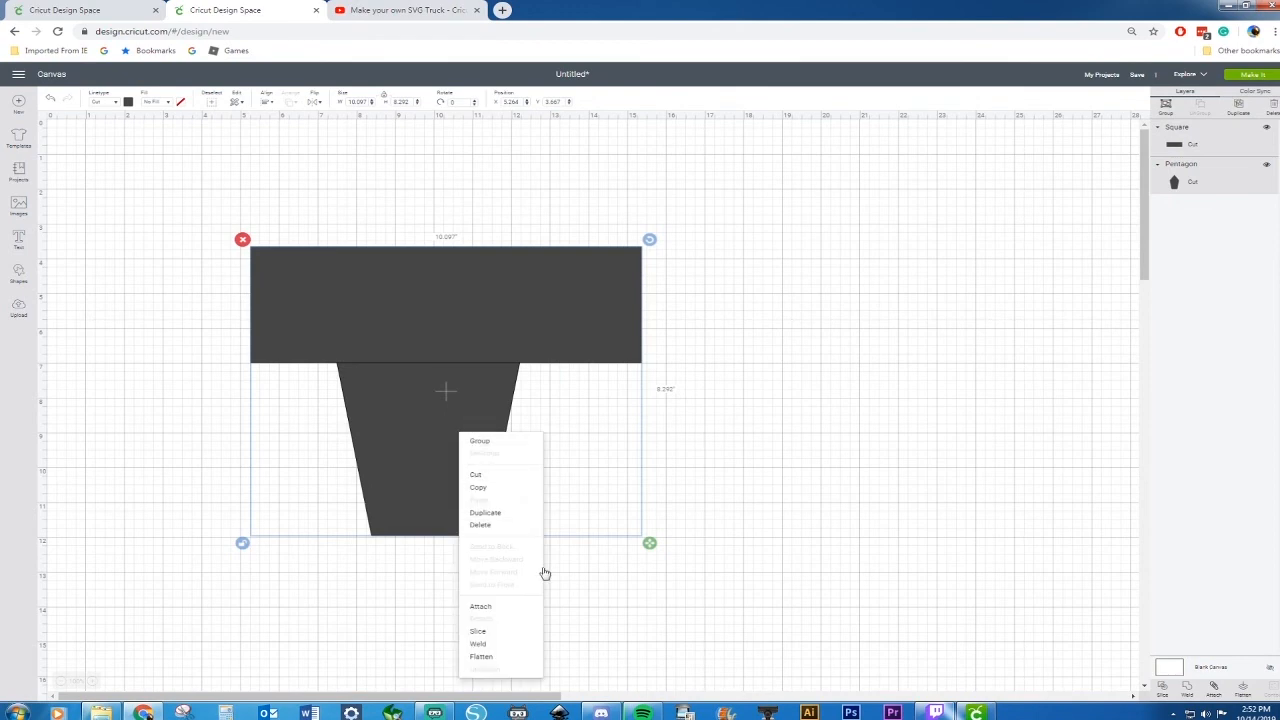
click(514, 632)
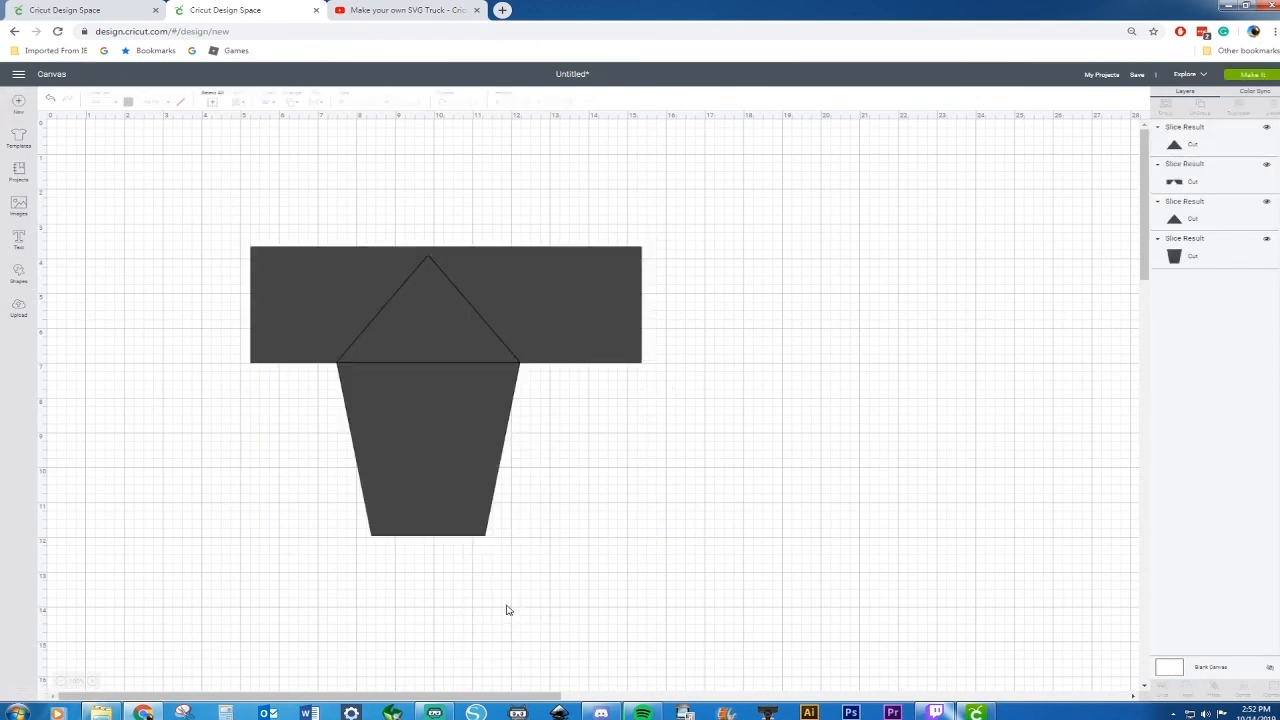
Delete the two triangles and the cut rectangle left over from the slice, keeping only the tapered cup body.
click(485, 266)
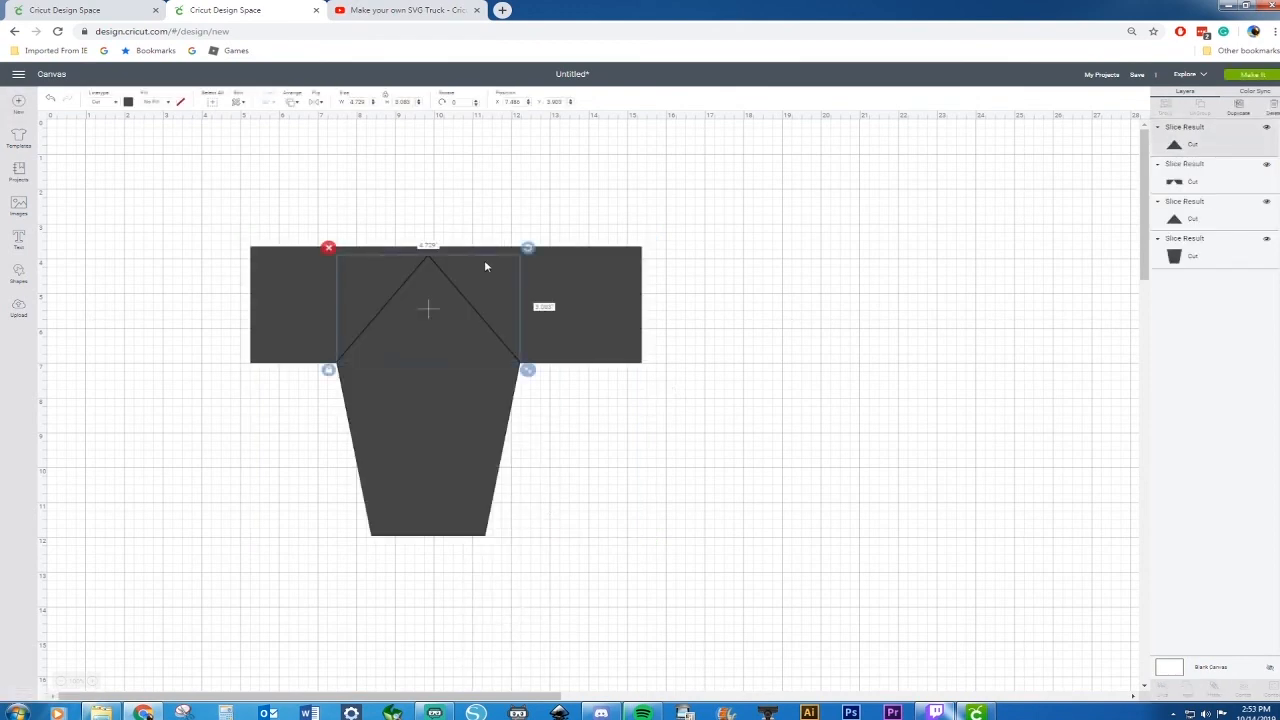
key(Delete)
click(485, 266)
key(Delete)
click(457, 292)
key(Delete)
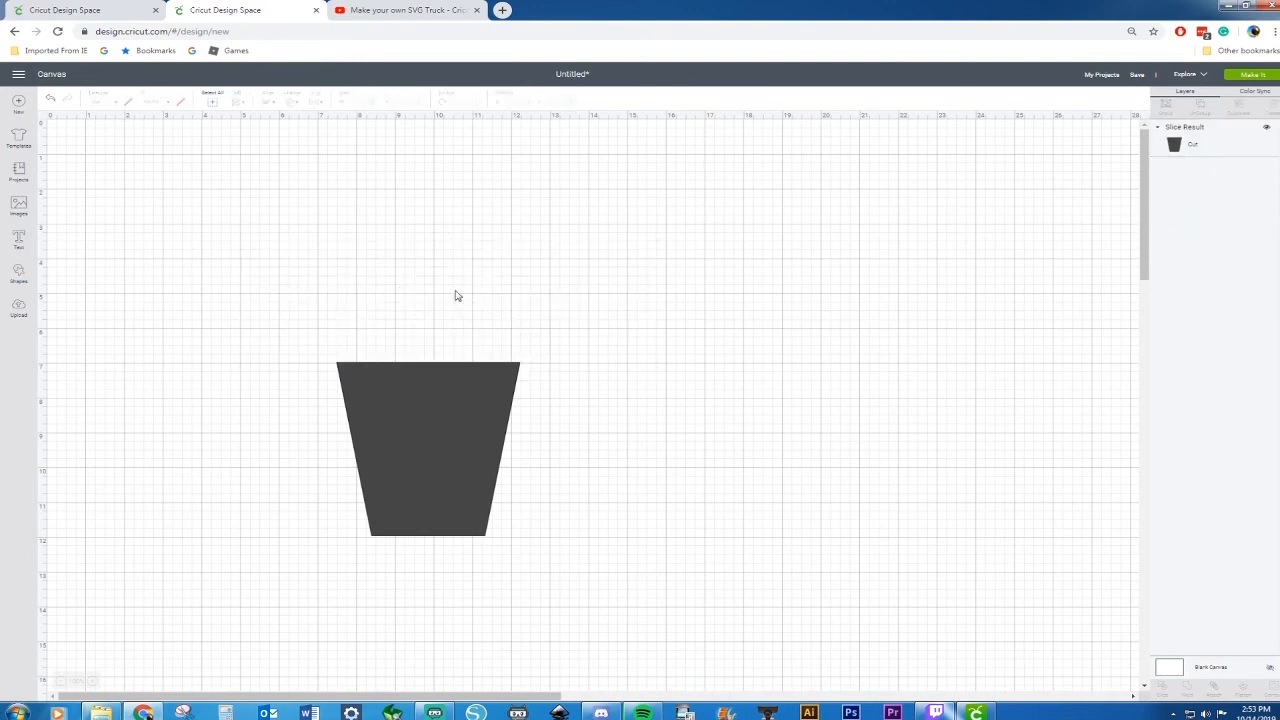
Move the cup body to about X 4.6, Y 7 inches, and add a square and a circle to the canvas.
drag(440, 421, 329, 426)
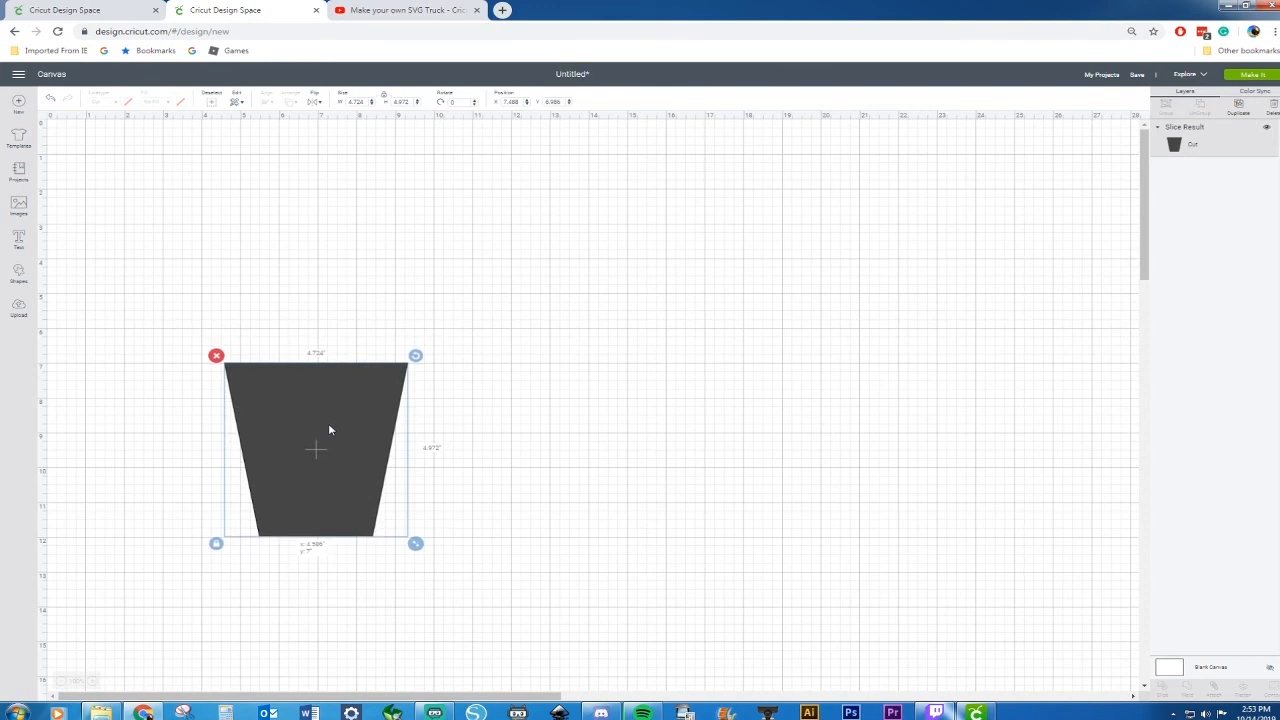
click(497, 361)
click(18, 272)
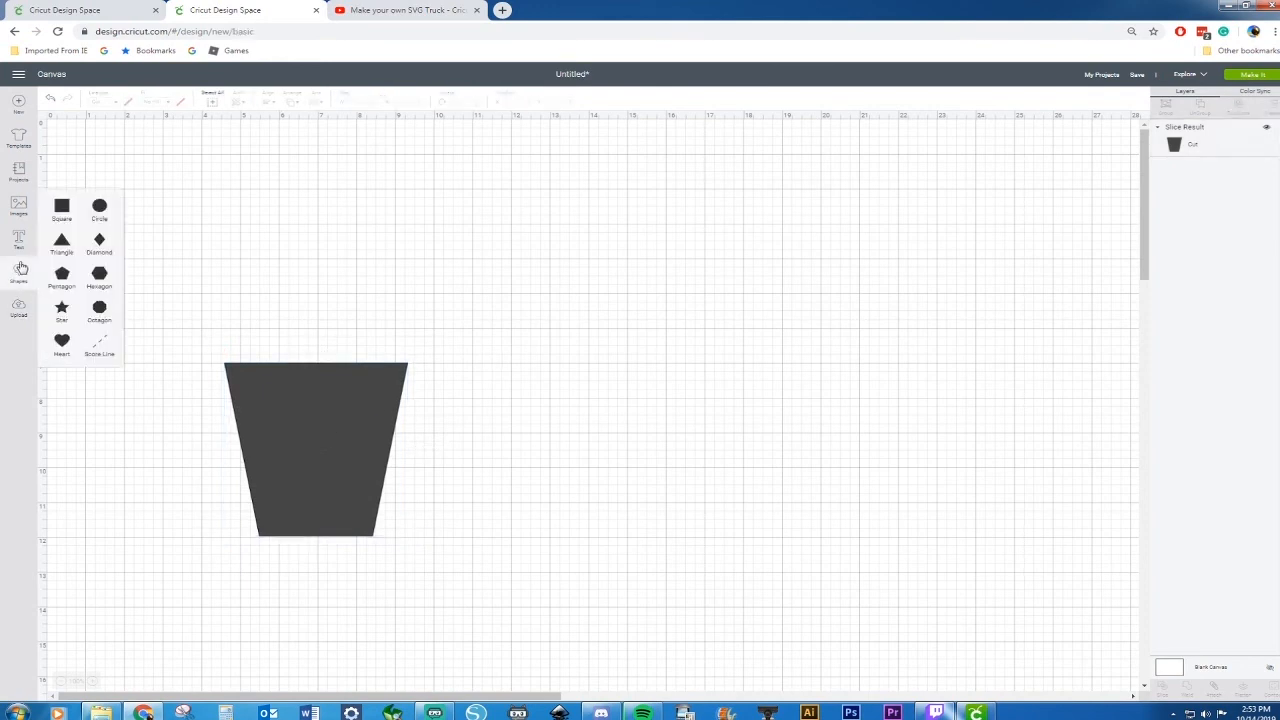
click(62, 208)
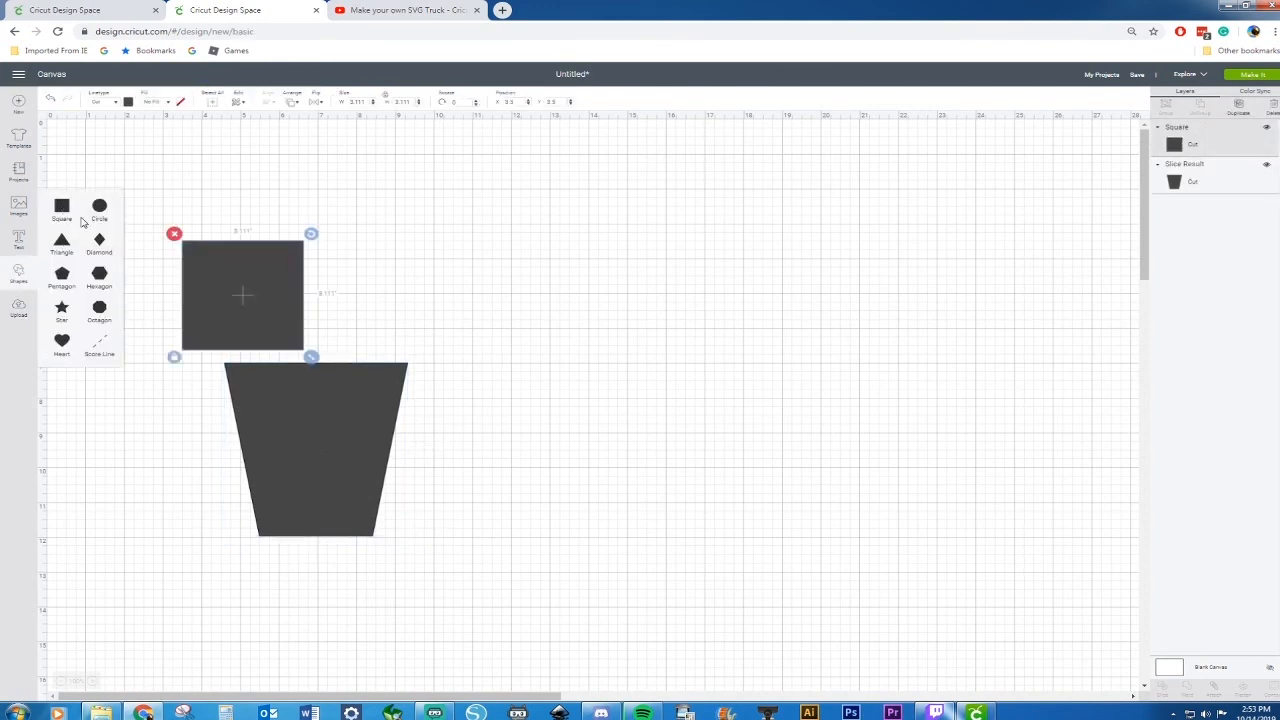
click(99, 207)
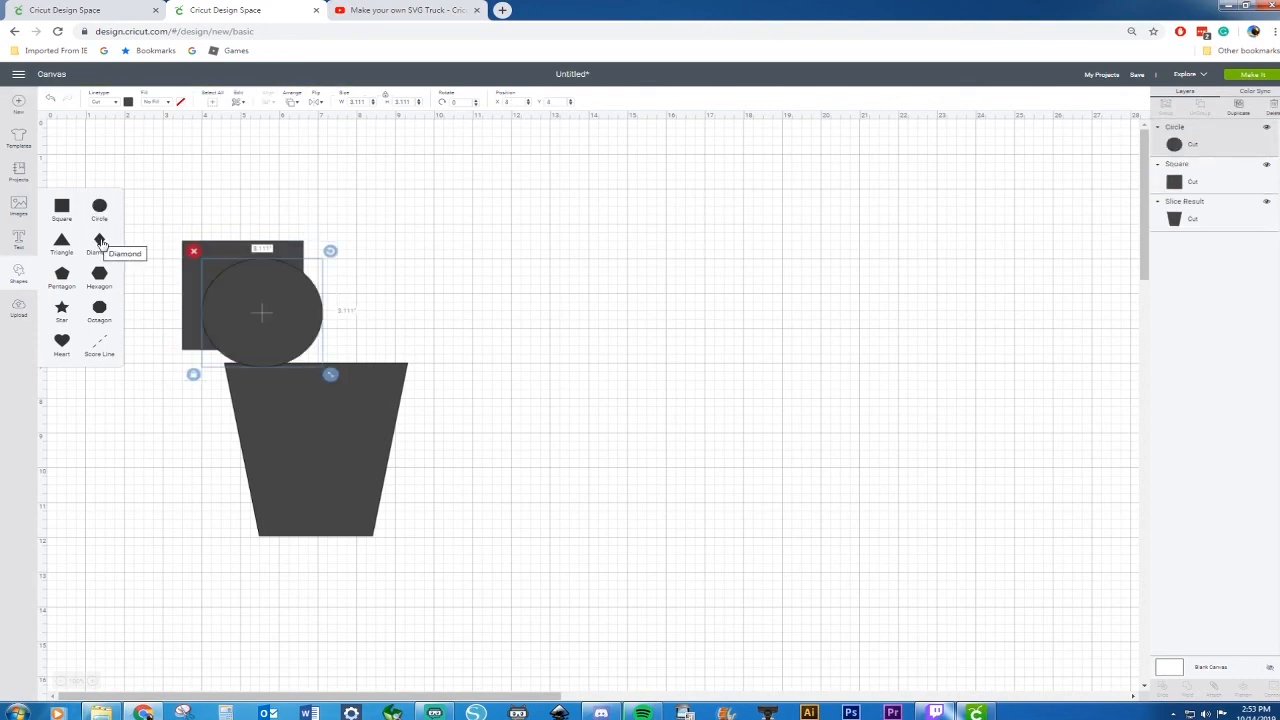
Reshape the square into a bar about 5.7 by 0.9 inches and shrink the circle to about 1.04 inches.
drag(269, 315, 621, 268)
drag(286, 284, 419, 232)
drag(454, 299, 557, 224)
click(617, 271)
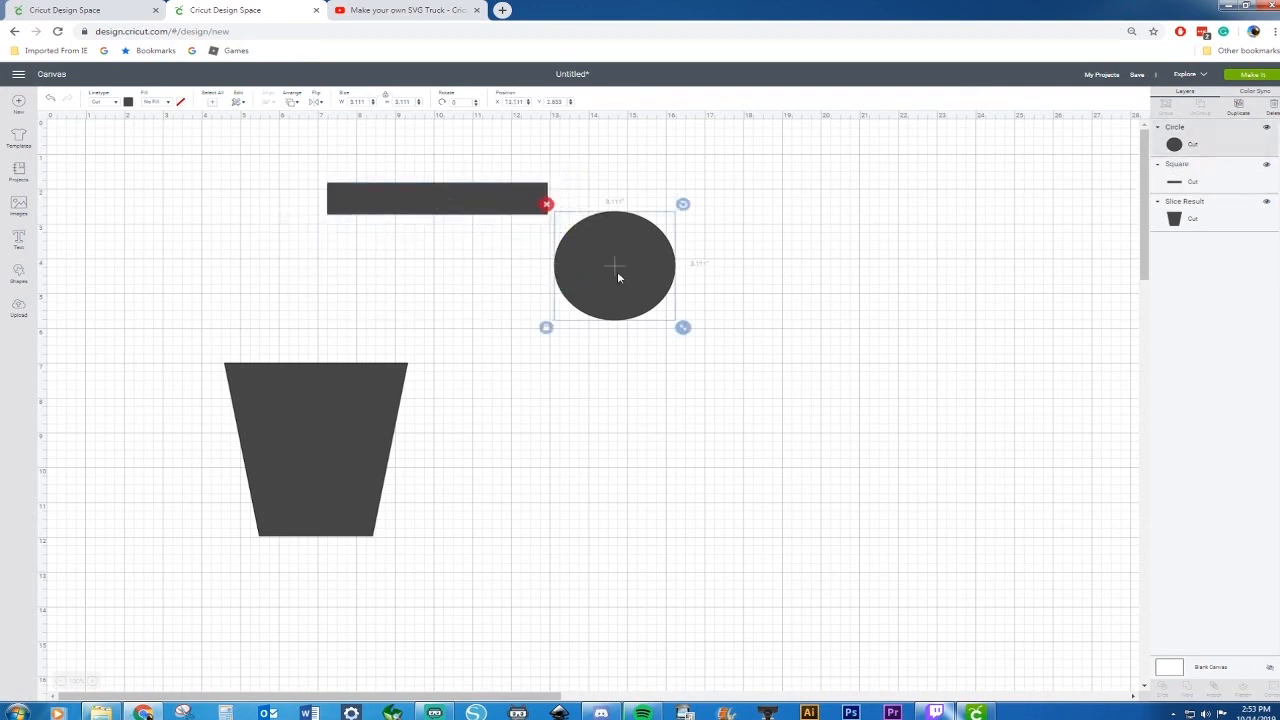
drag(683, 326, 612, 283)
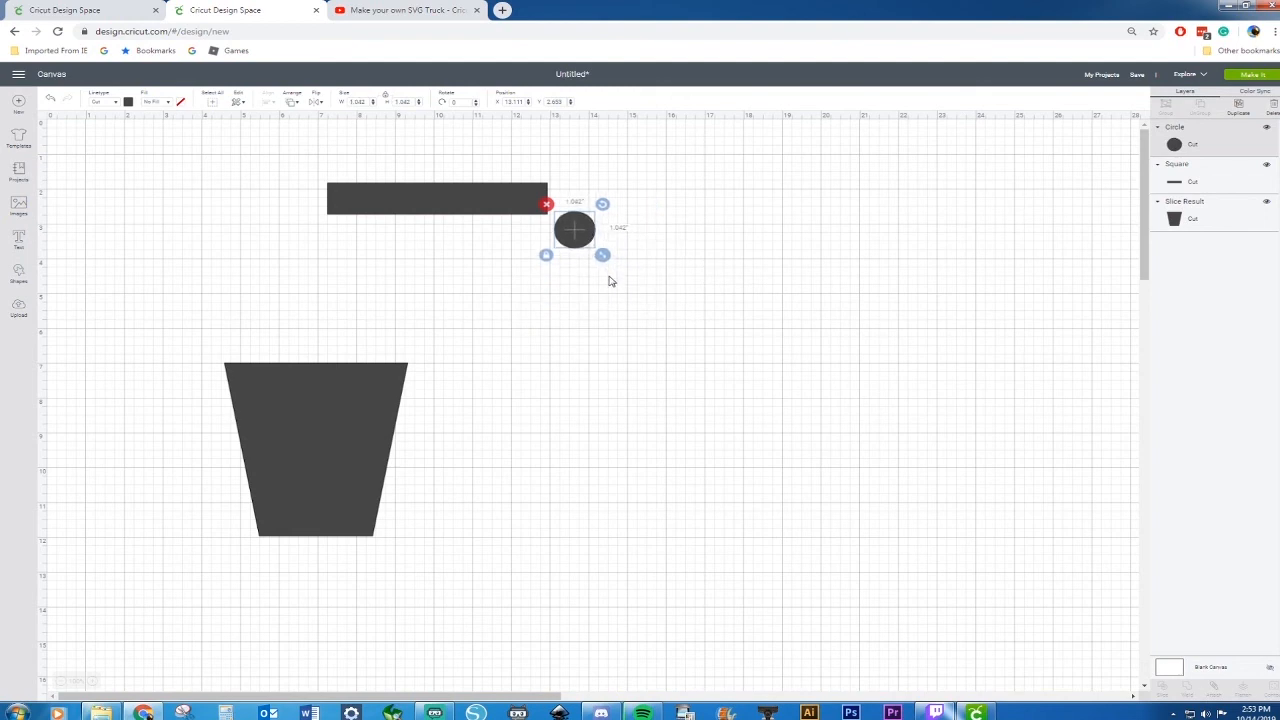
Place the bar above the cup body and position the circle over the bar's left end.
drag(576, 243, 374, 272)
drag(343, 197, 229, 291)
drag(354, 263, 210, 292)
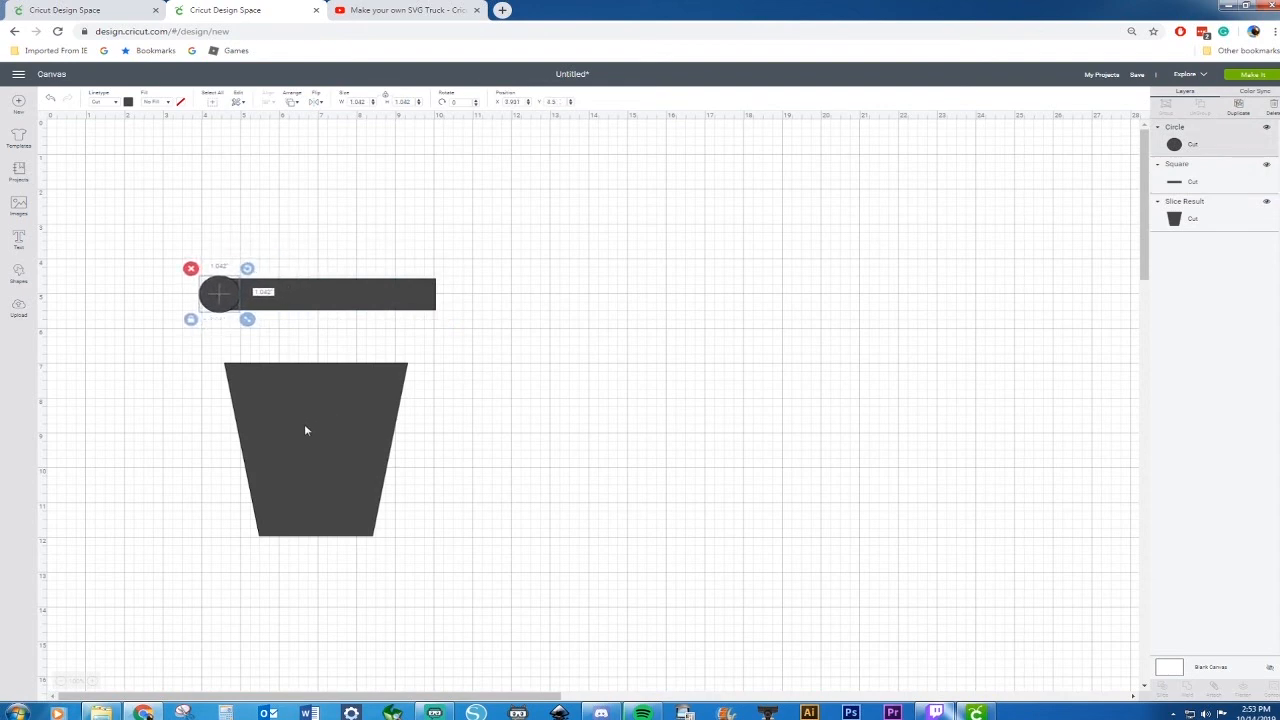
Shrink the circle to about 0.889 inches so it matches the bar's height, and fit it on the bar's left end.
key(ctrl+plus)
key(ctrl+plus)
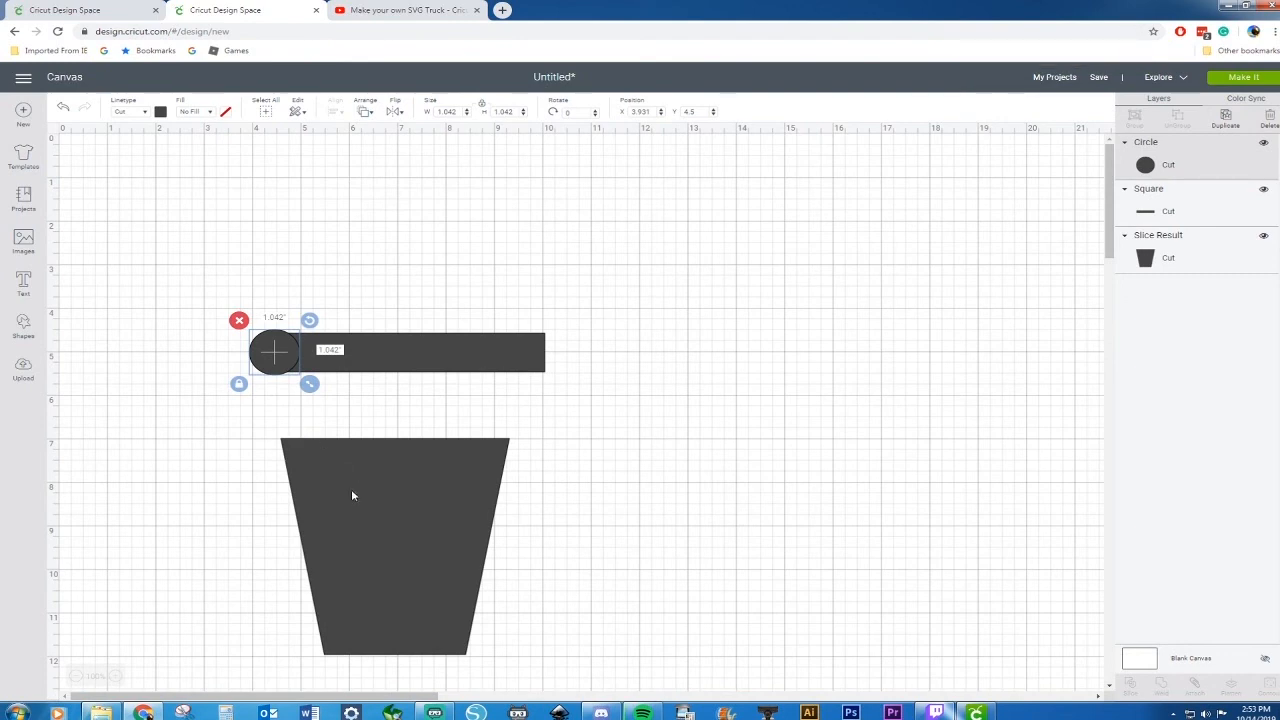
key(ctrl+plus)
key(ctrl+plus)
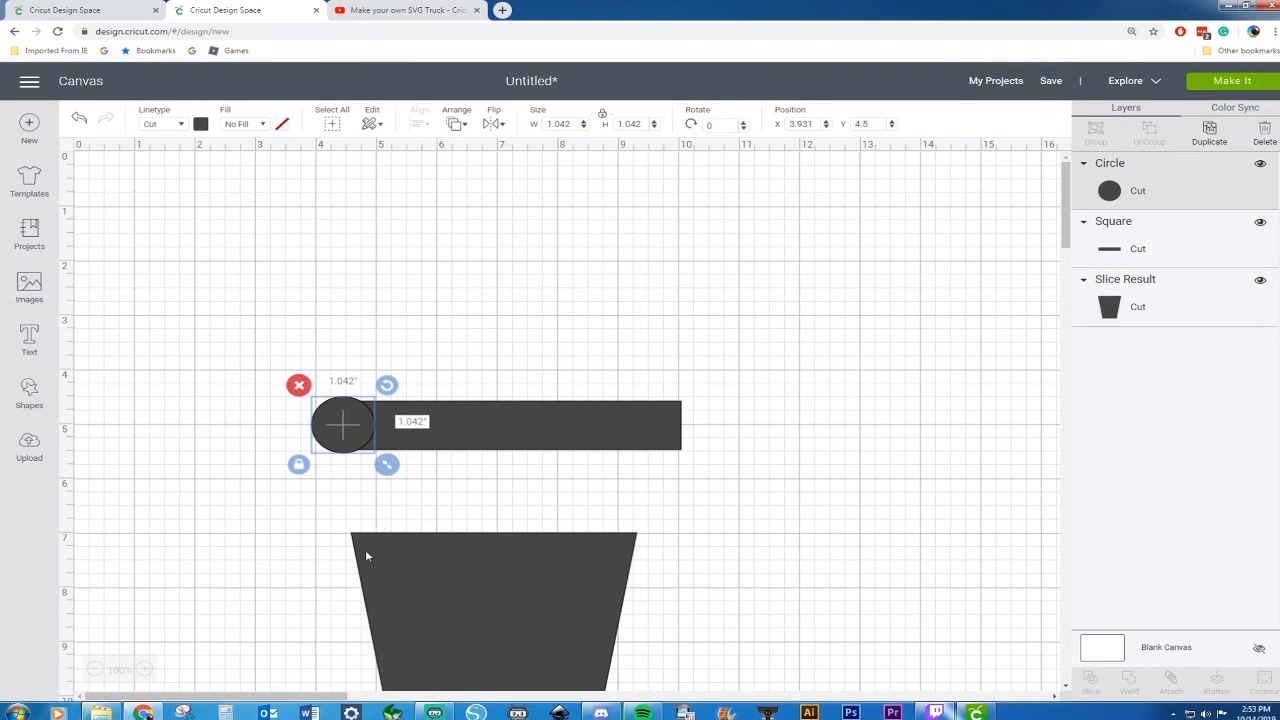
scroll(367, 553, down, 1)
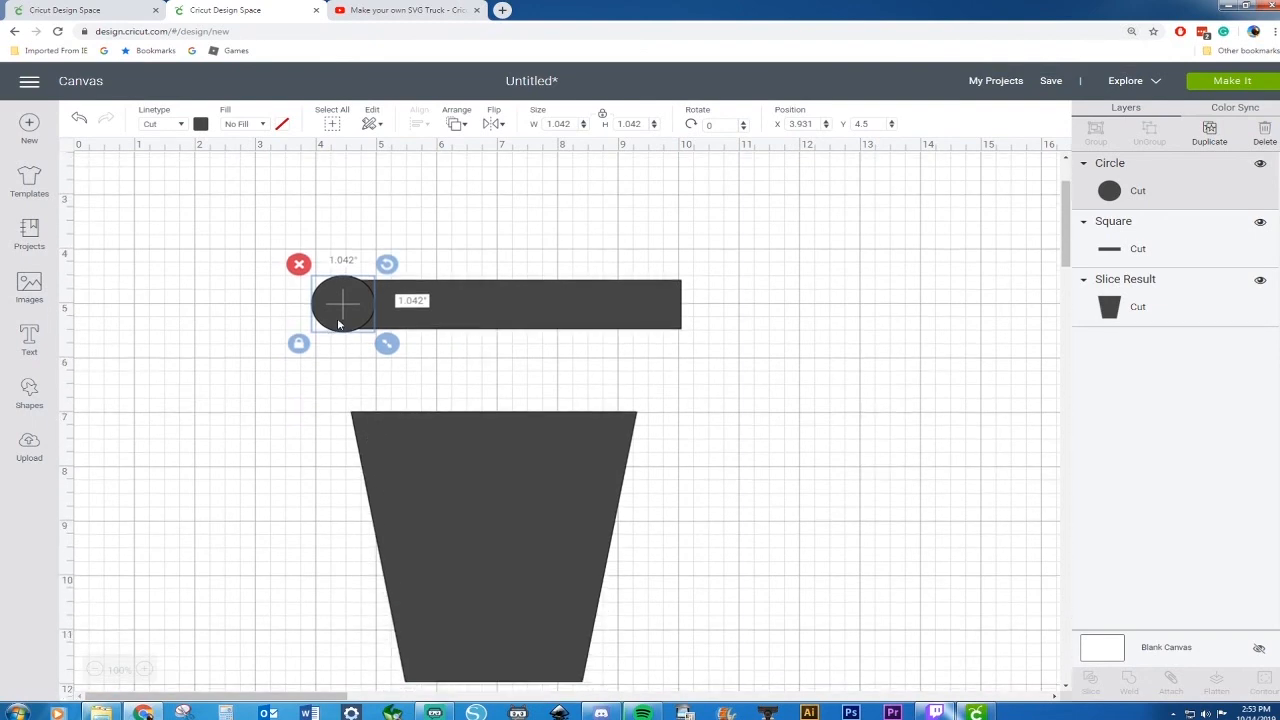
drag(386, 344, 378, 342)
drag(338, 299, 337, 300)
click(323, 395)
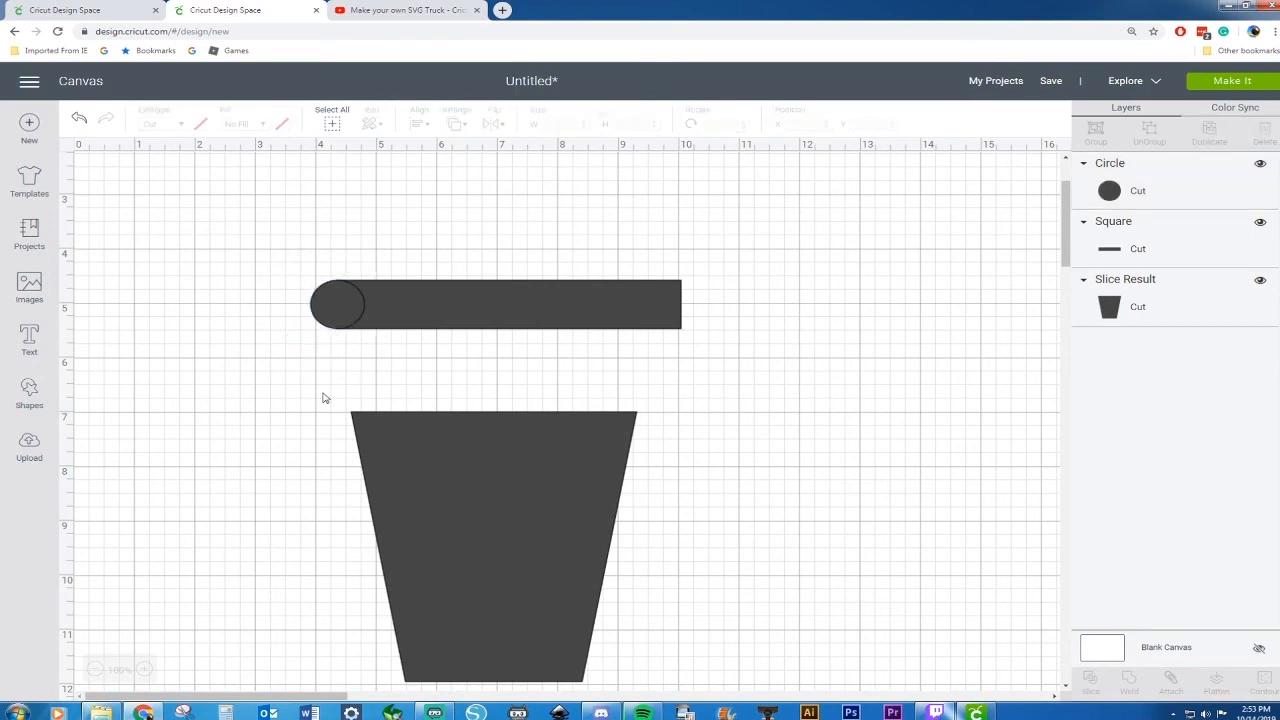
Duplicate the end circle and place the copy on the bar's right end.
click(337, 297)
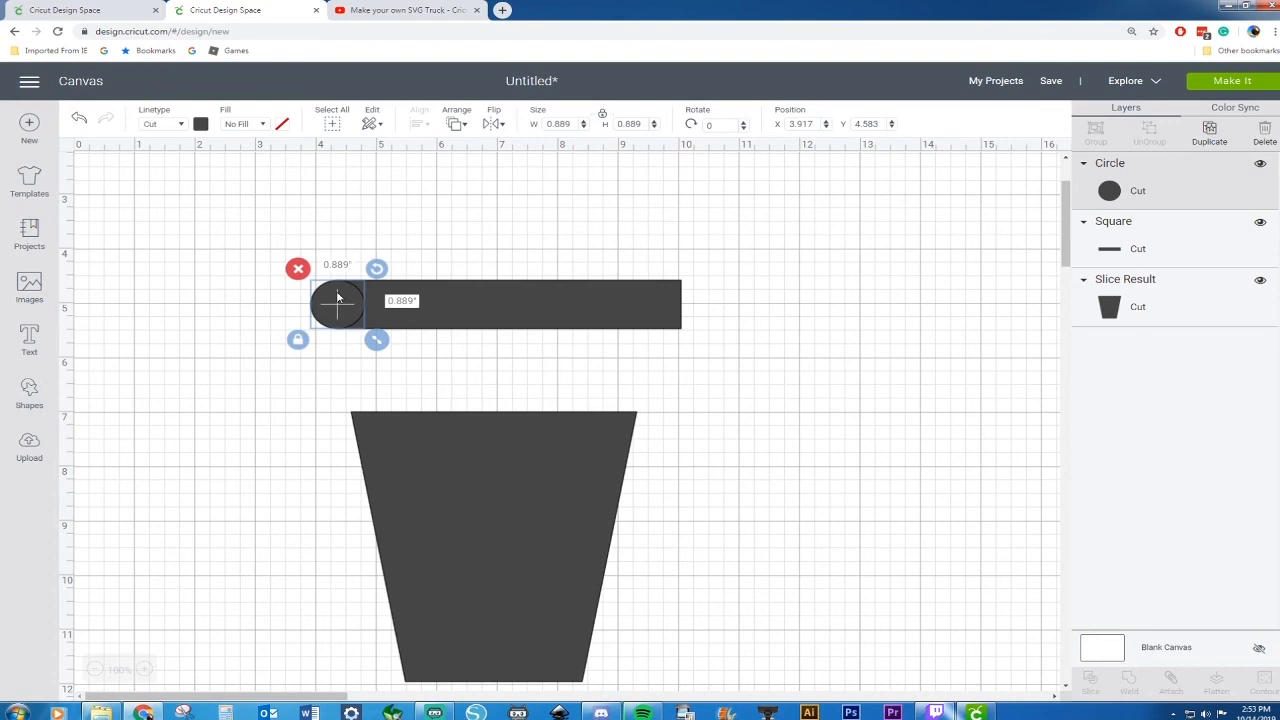
key(ctrl+d)
drag(368, 328, 682, 310)
Align the bar and both end circles with Center Vertically.
drag(225, 244, 737, 356)
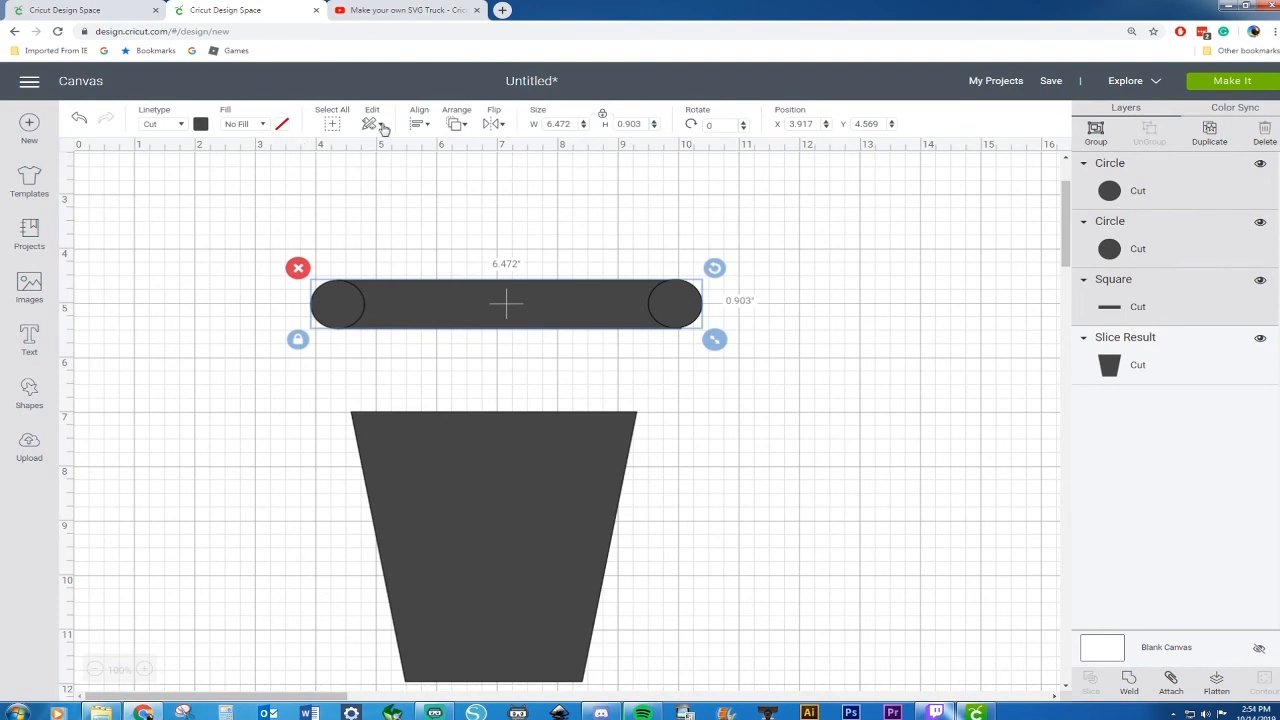
click(417, 120)
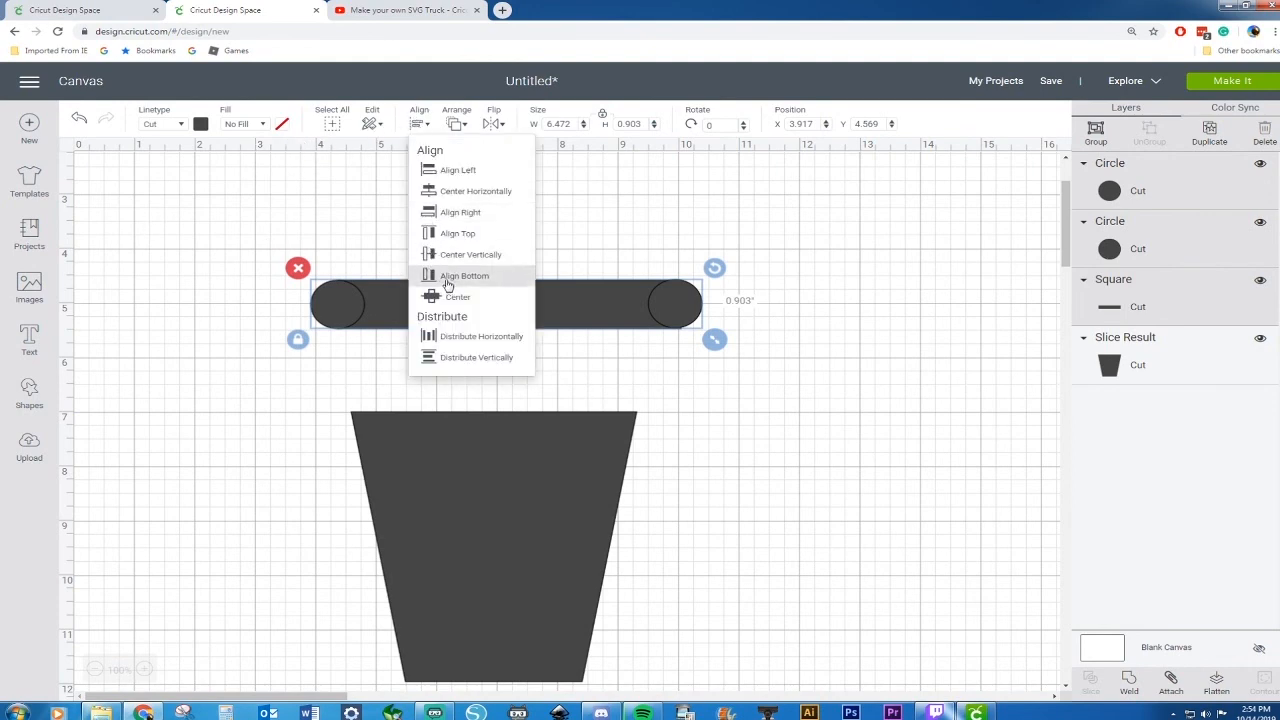
click(418, 332)
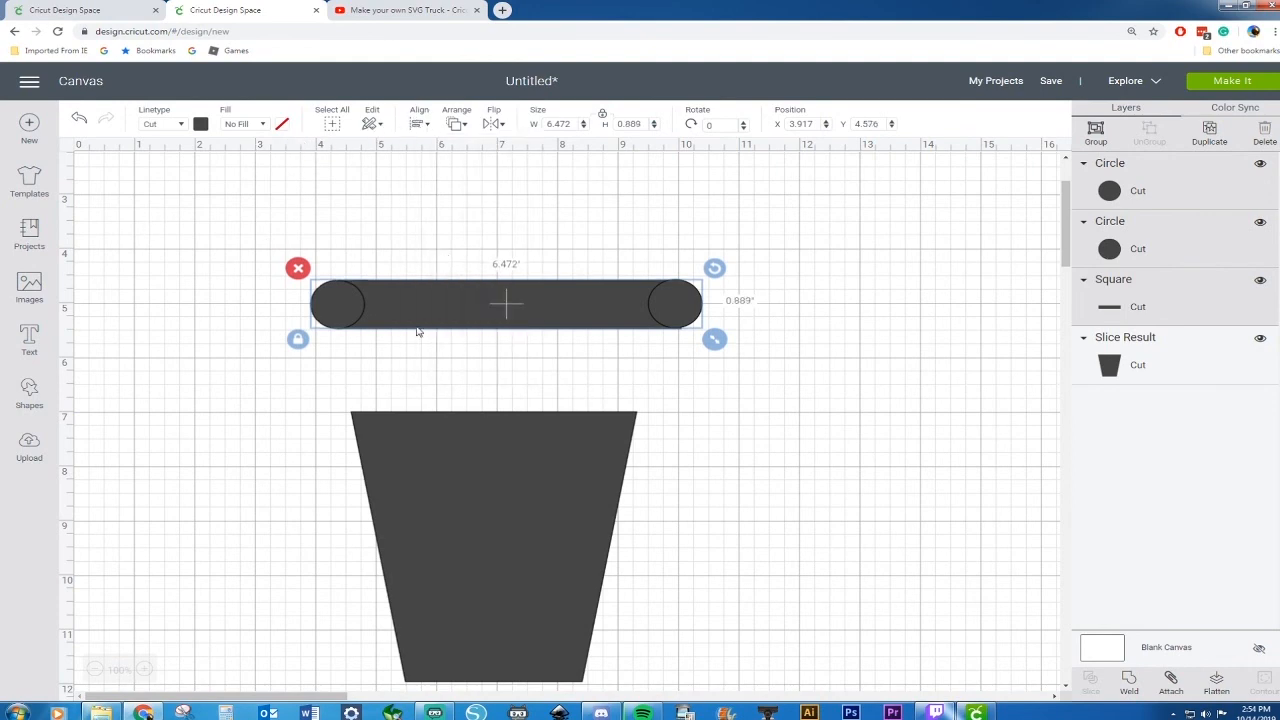
click(253, 218)
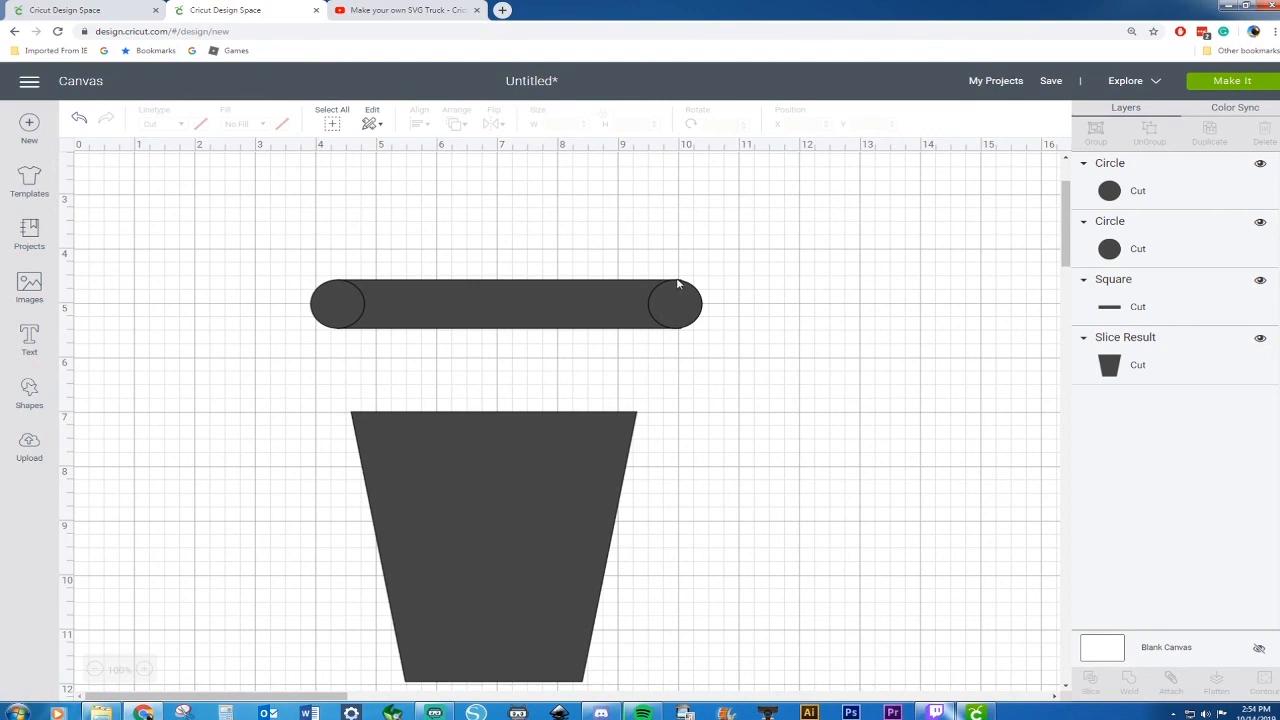
Weld the bar and both circles into one rounded rim, and set it on the cup body's upper edge.
drag(282, 268, 728, 341)
right_click(585, 312)
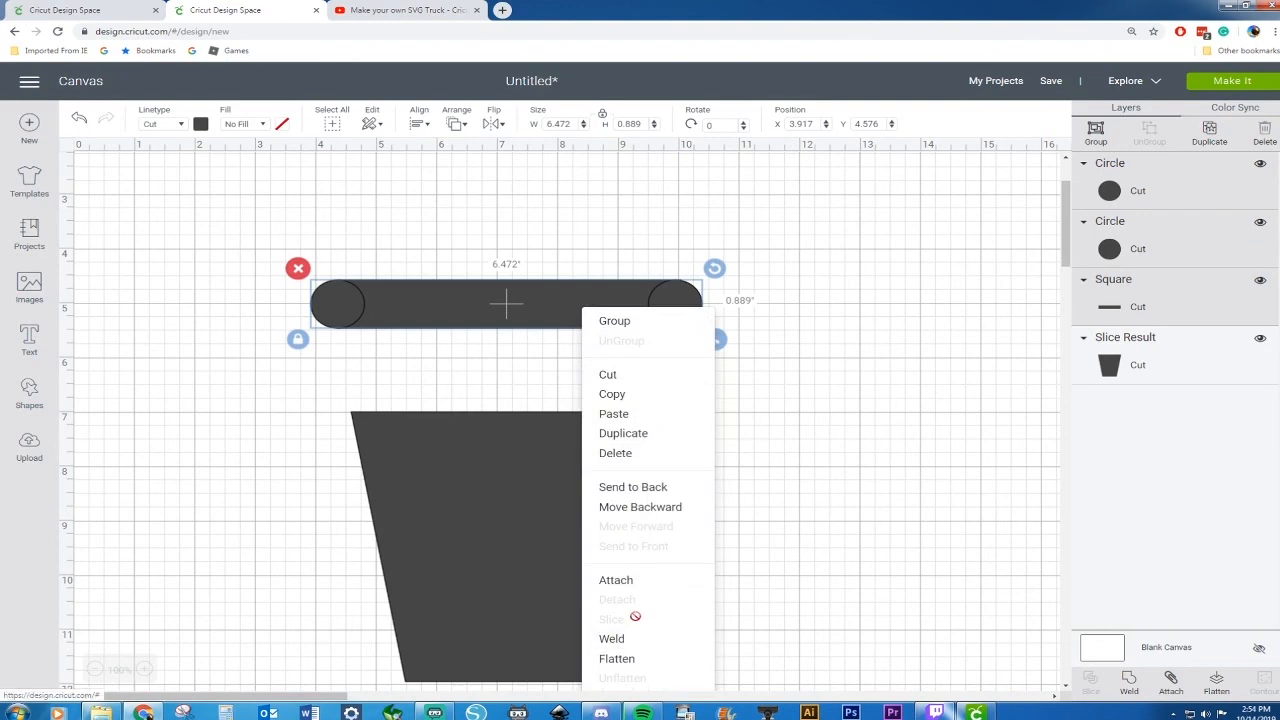
click(611, 639)
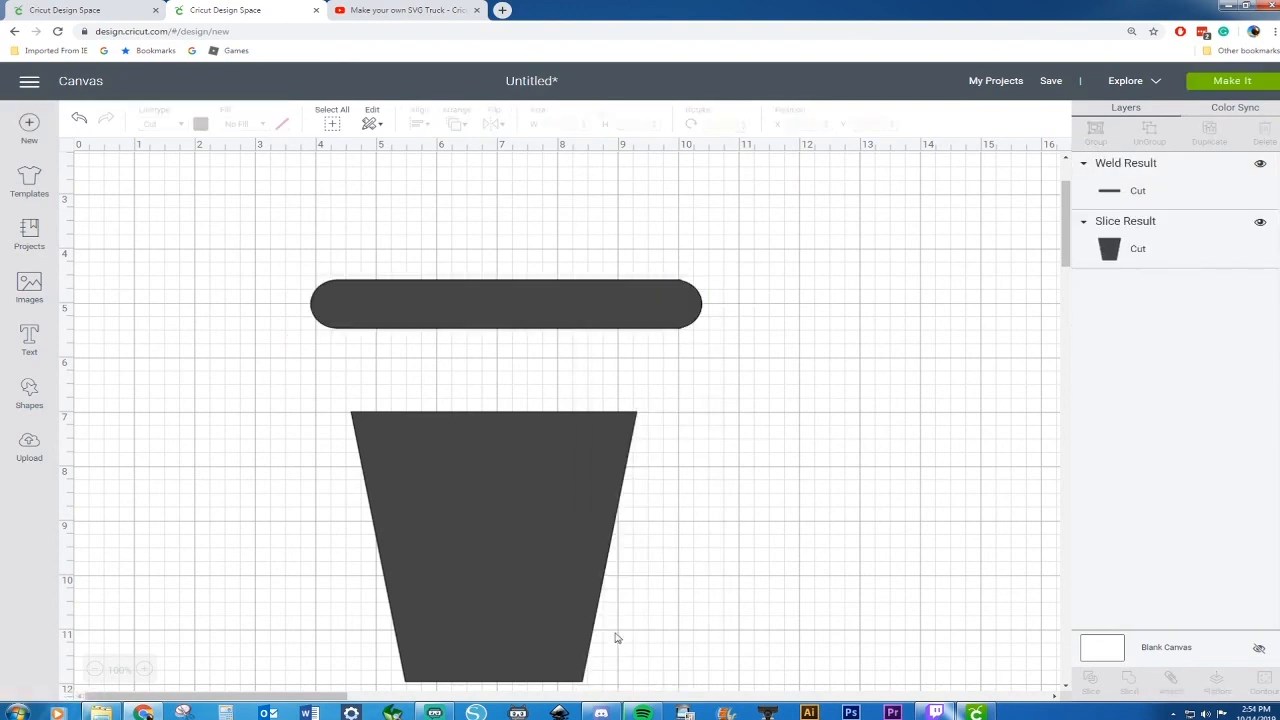
drag(497, 319, 497, 400)
Change the cup body's material color to white.
click(503, 491)
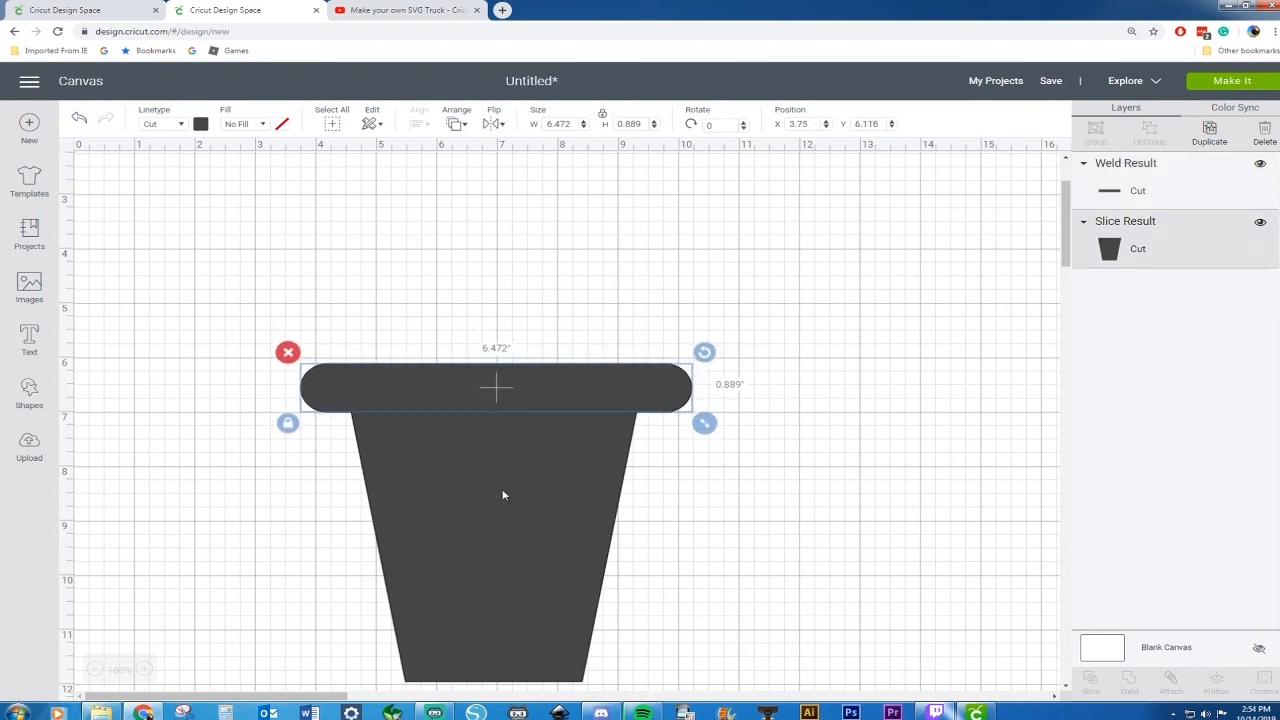
click(203, 124)
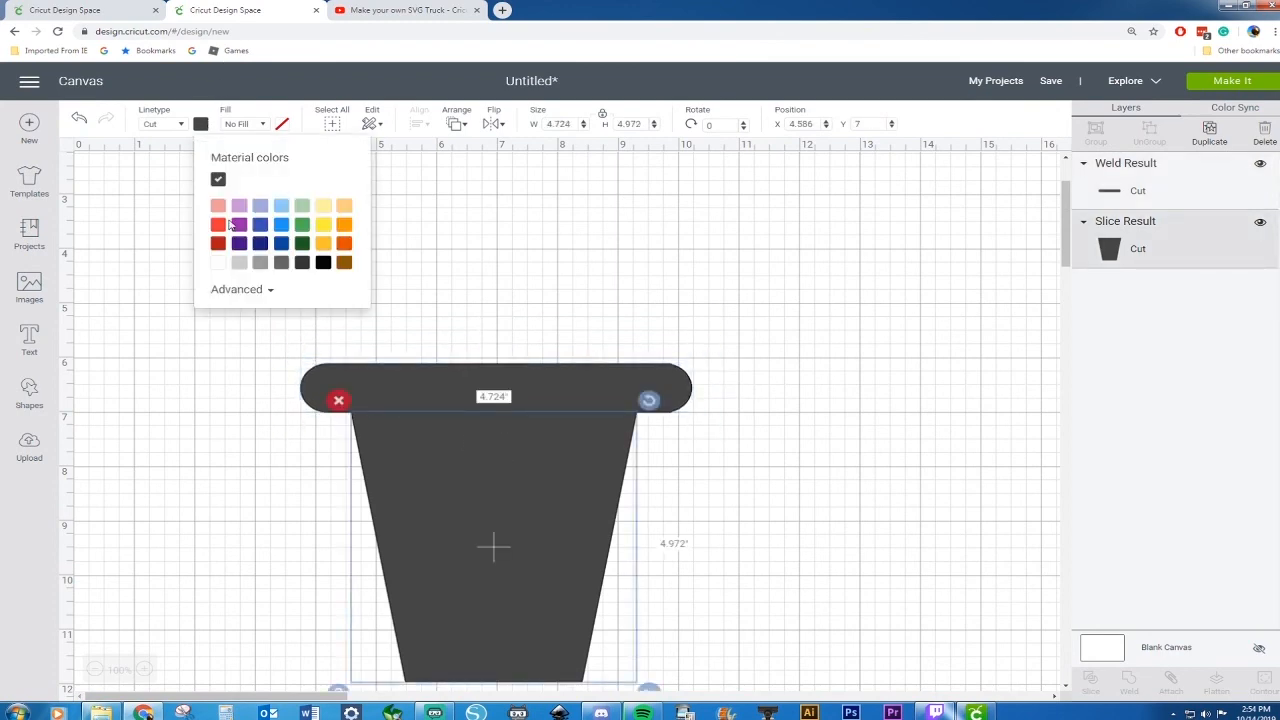
click(221, 264)
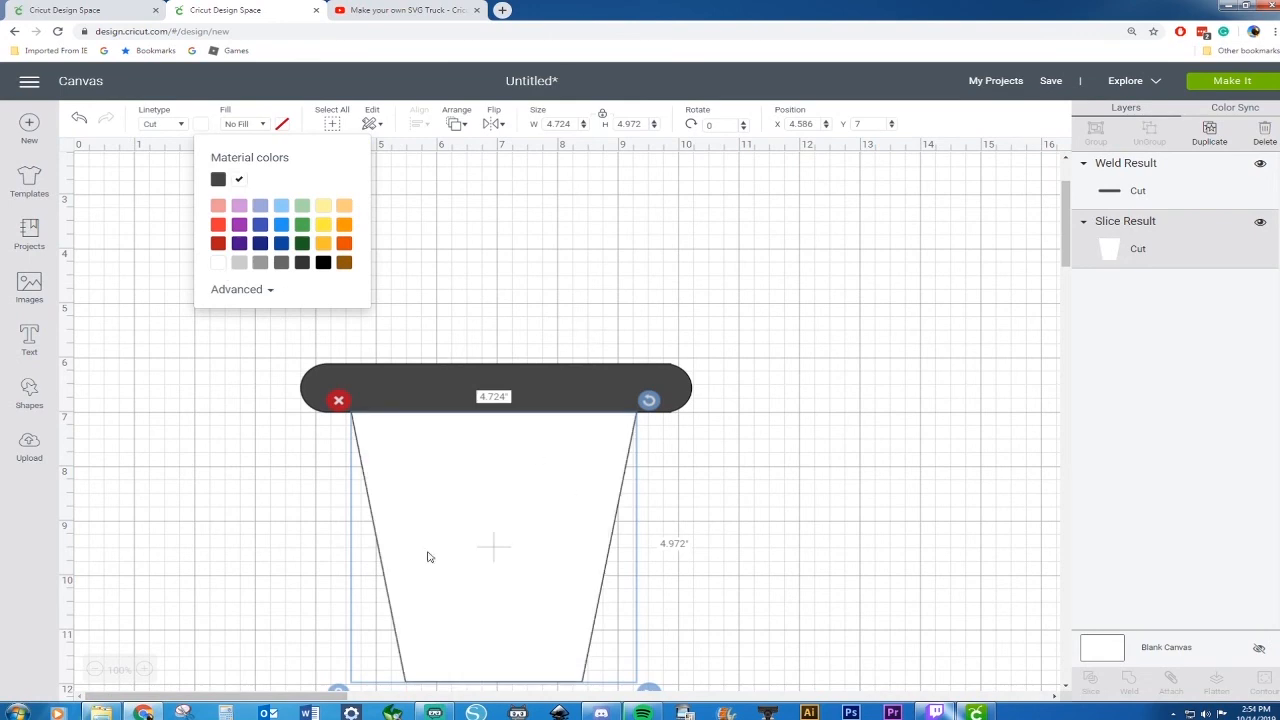
Change the rounded rim's material color to light gray.
click(415, 385)
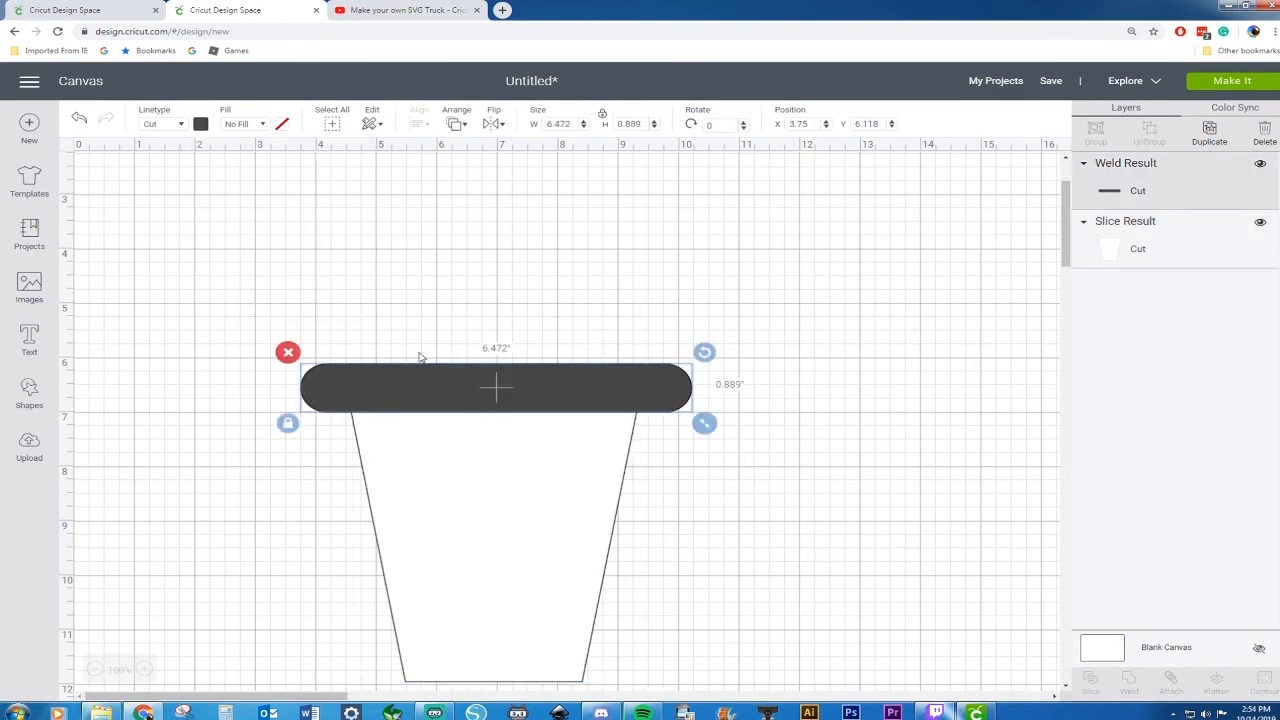
click(201, 125)
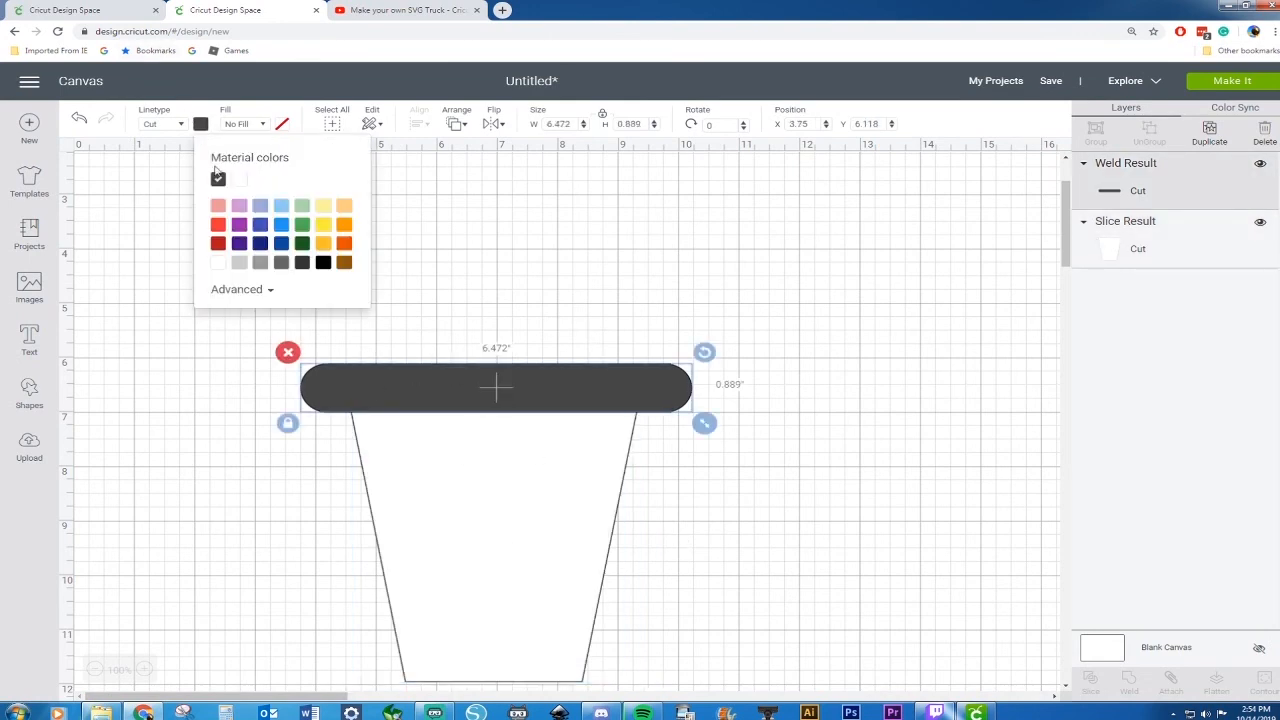
click(239, 265)
click(550, 286)
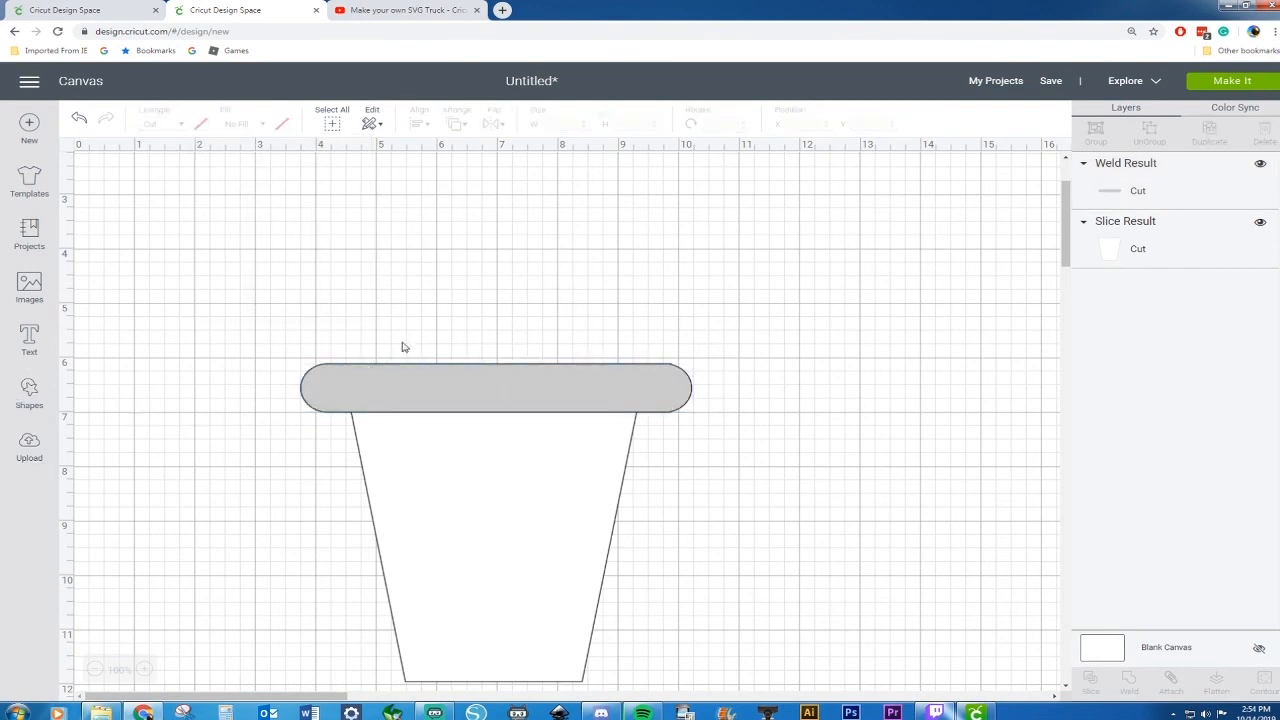
Add a pentagon, flip it vertically and place it on the empty canvas to the right of the cup.
click(28, 400)
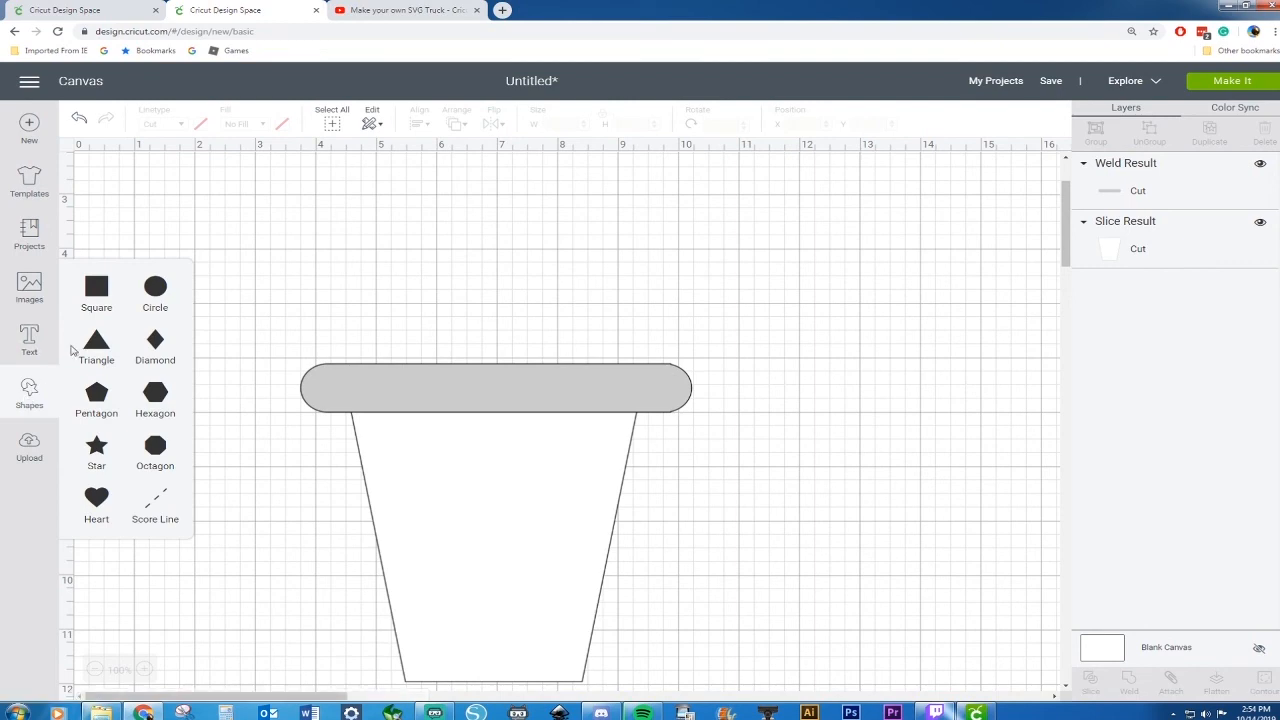
click(96, 398)
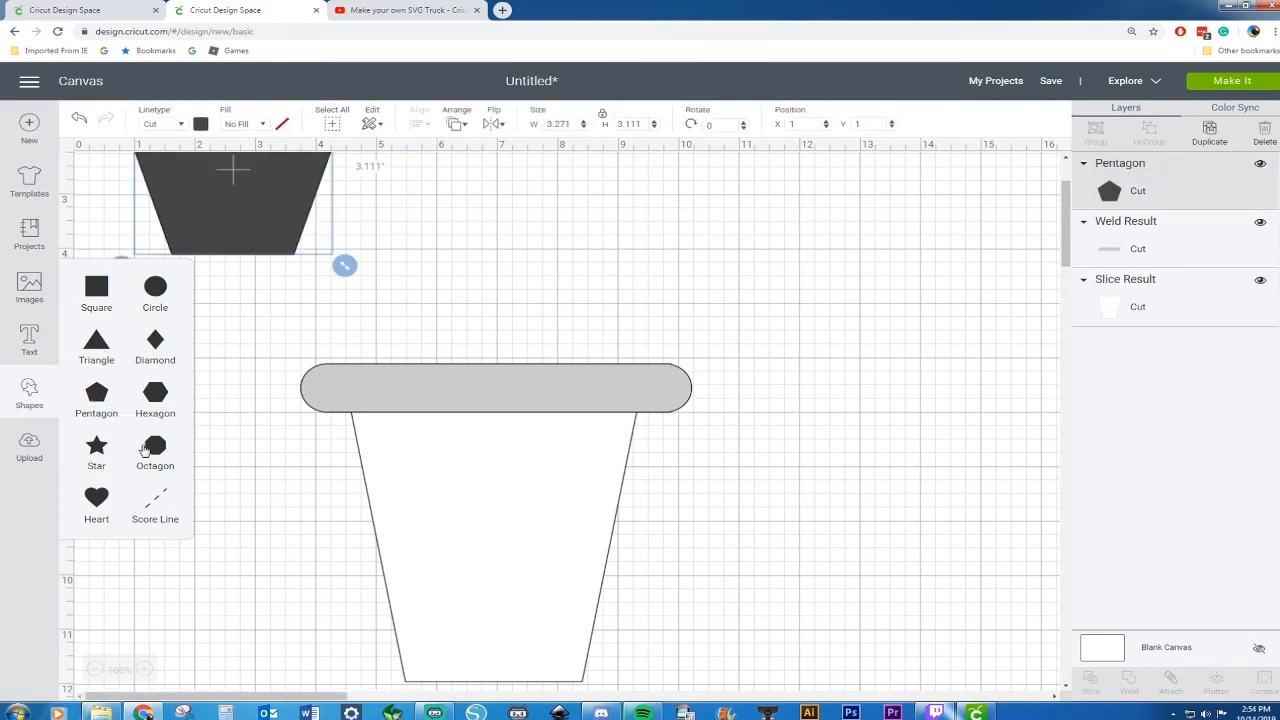
drag(291, 234, 869, 358)
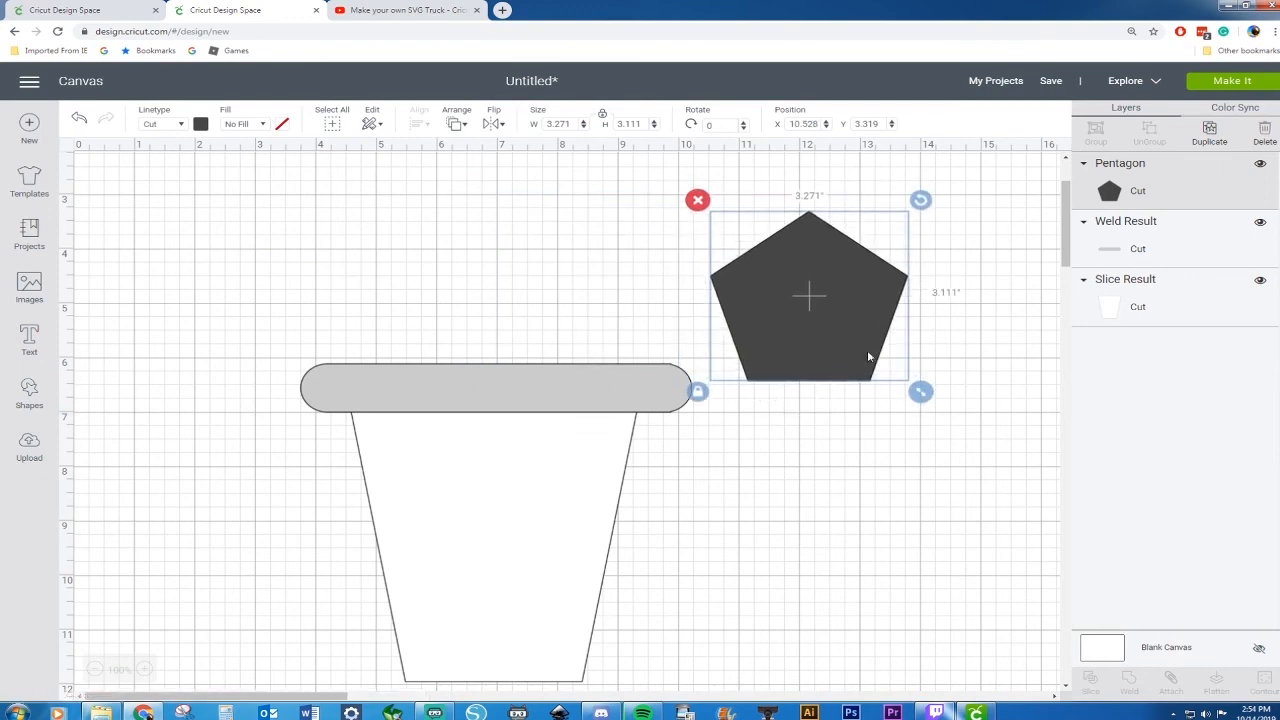
key(ctrl+minus)
key(ctrl+minus)
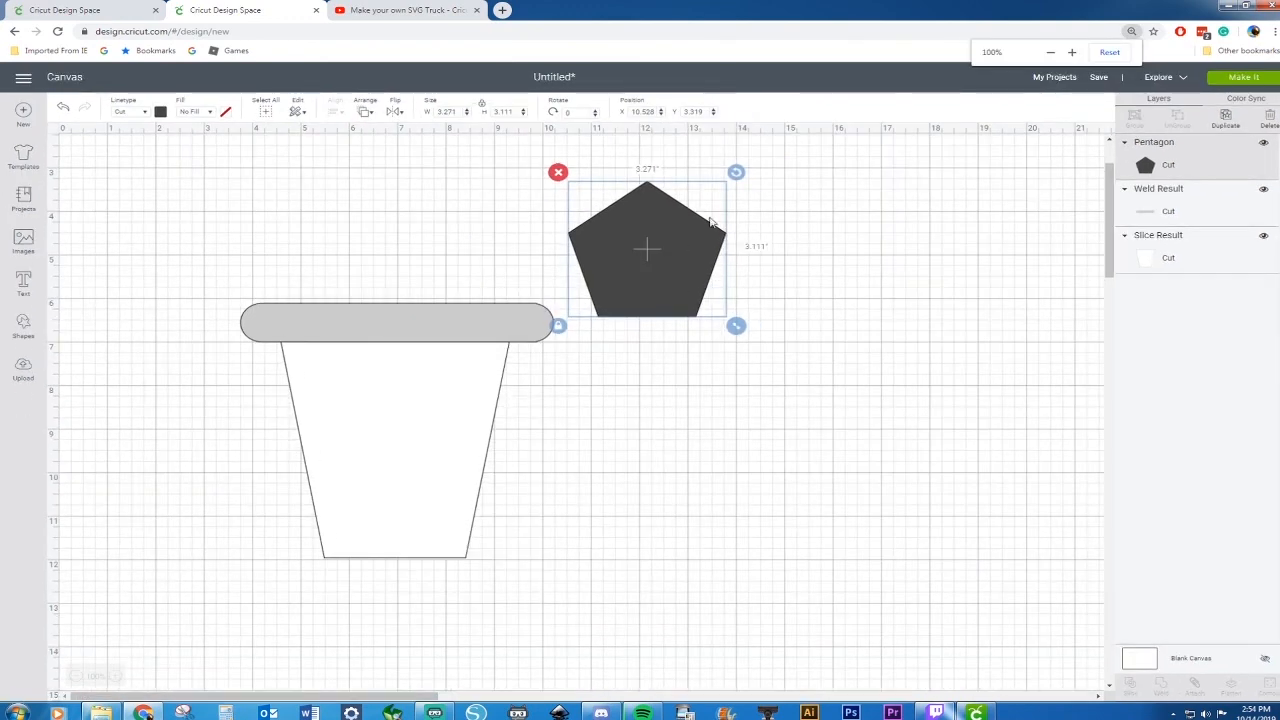
click(396, 112)
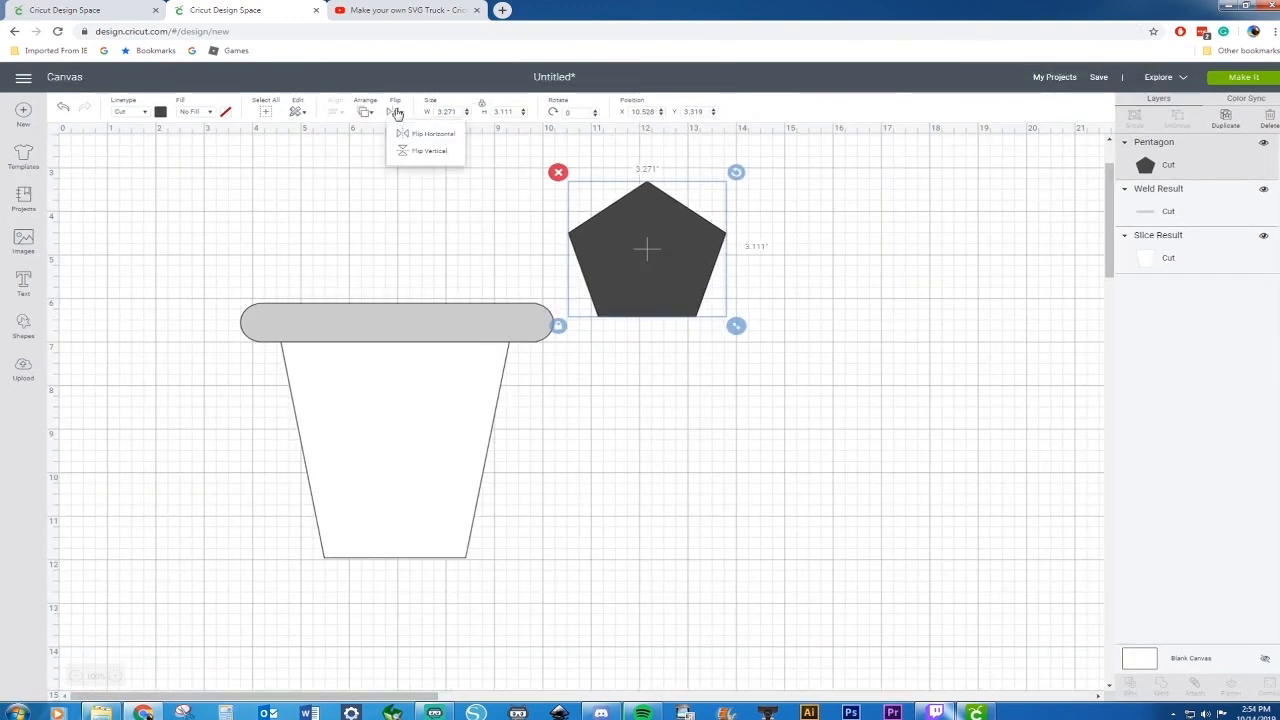
click(417, 155)
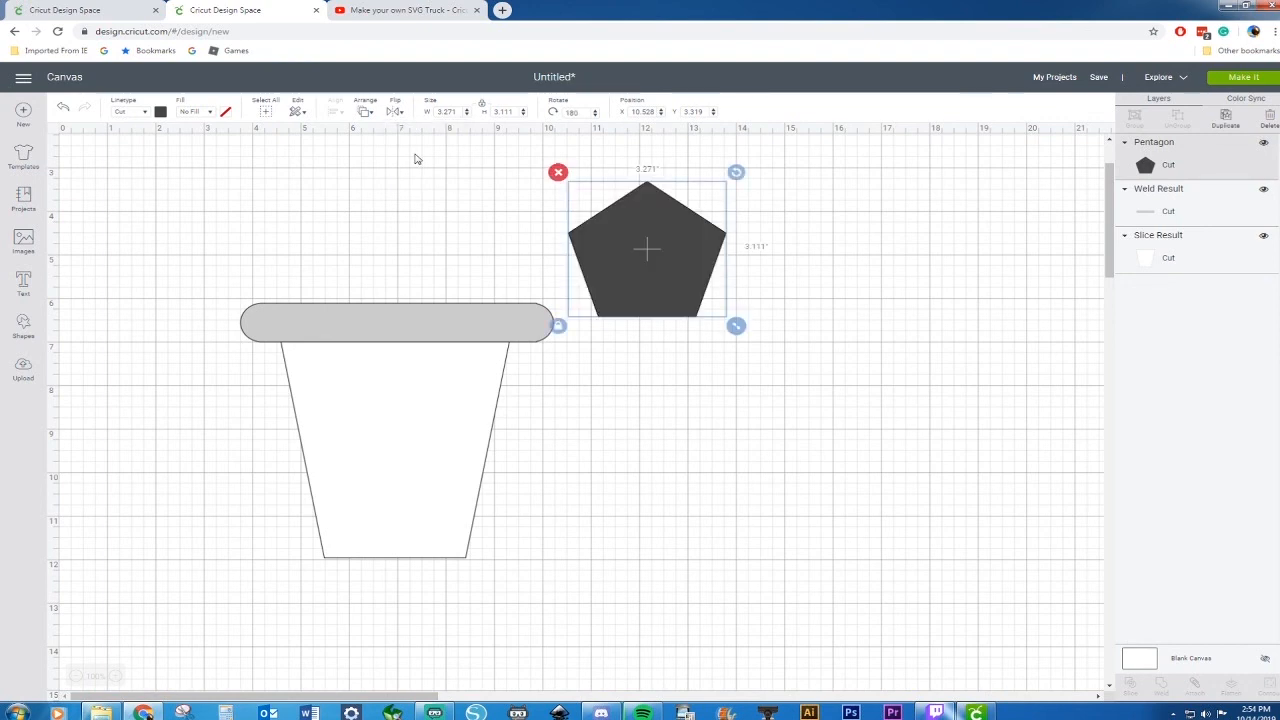
drag(679, 265, 760, 315)
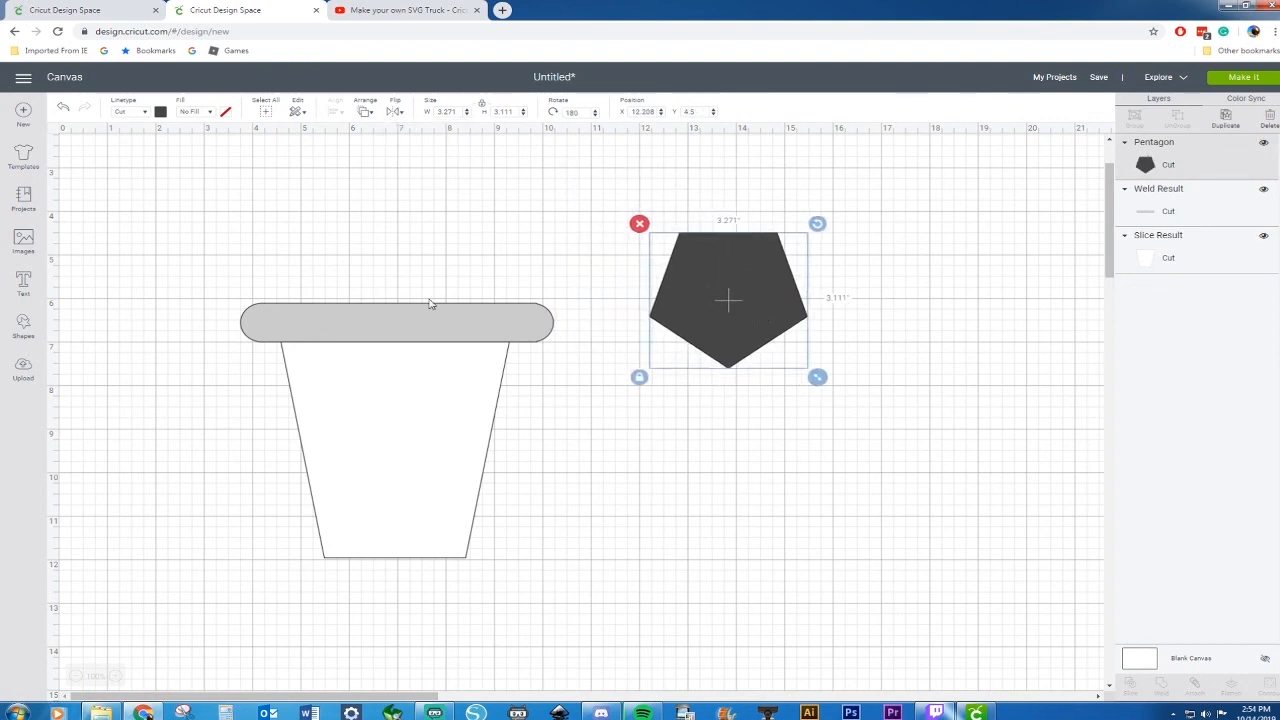
Add a square, stretch it to about 4.375 by 2.944 inches, and lay it over the pentagon's pointed lower part.
click(23, 326)
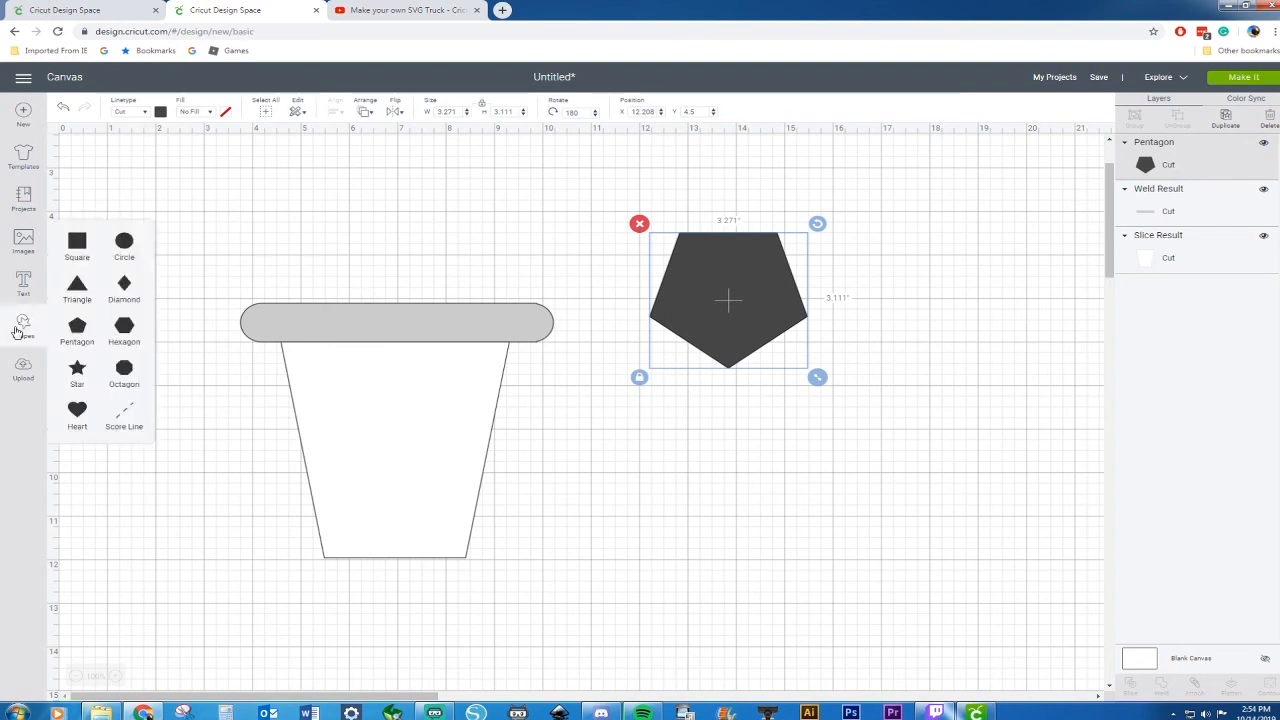
click(77, 250)
drag(221, 202, 730, 415)
click(641, 497)
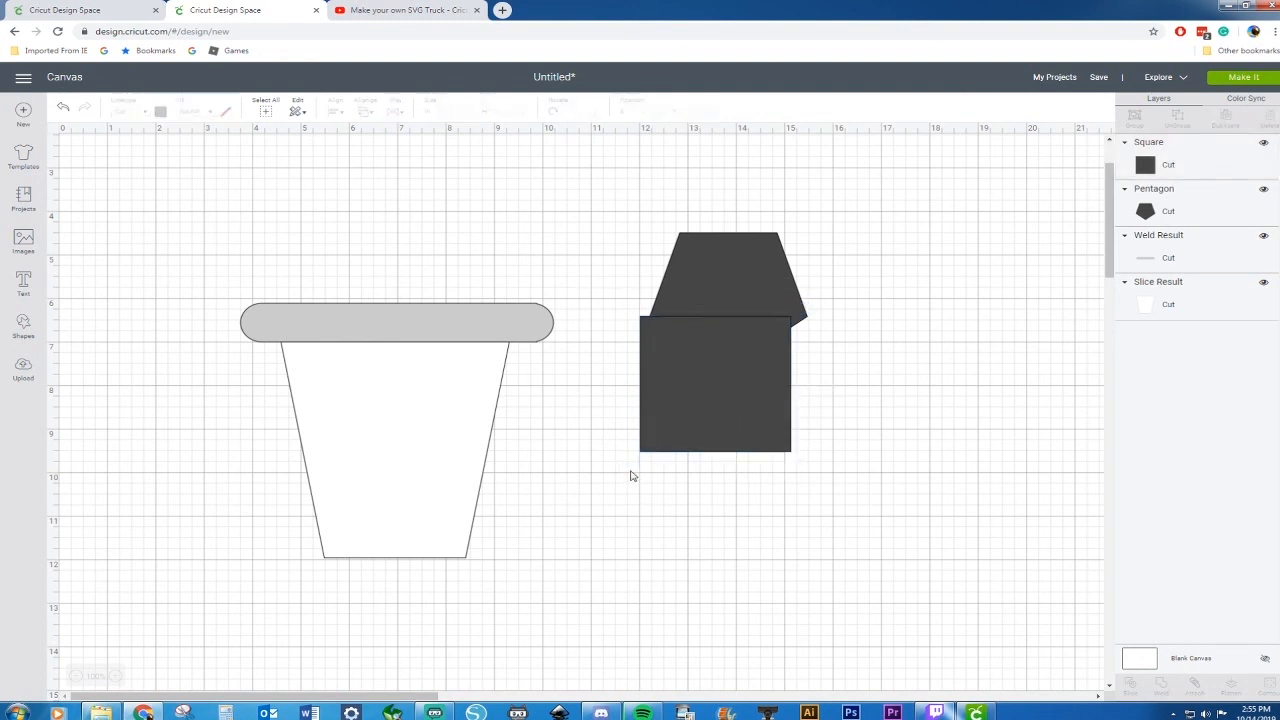
click(686, 440)
drag(801, 461, 861, 453)
drag(740, 414, 738, 404)
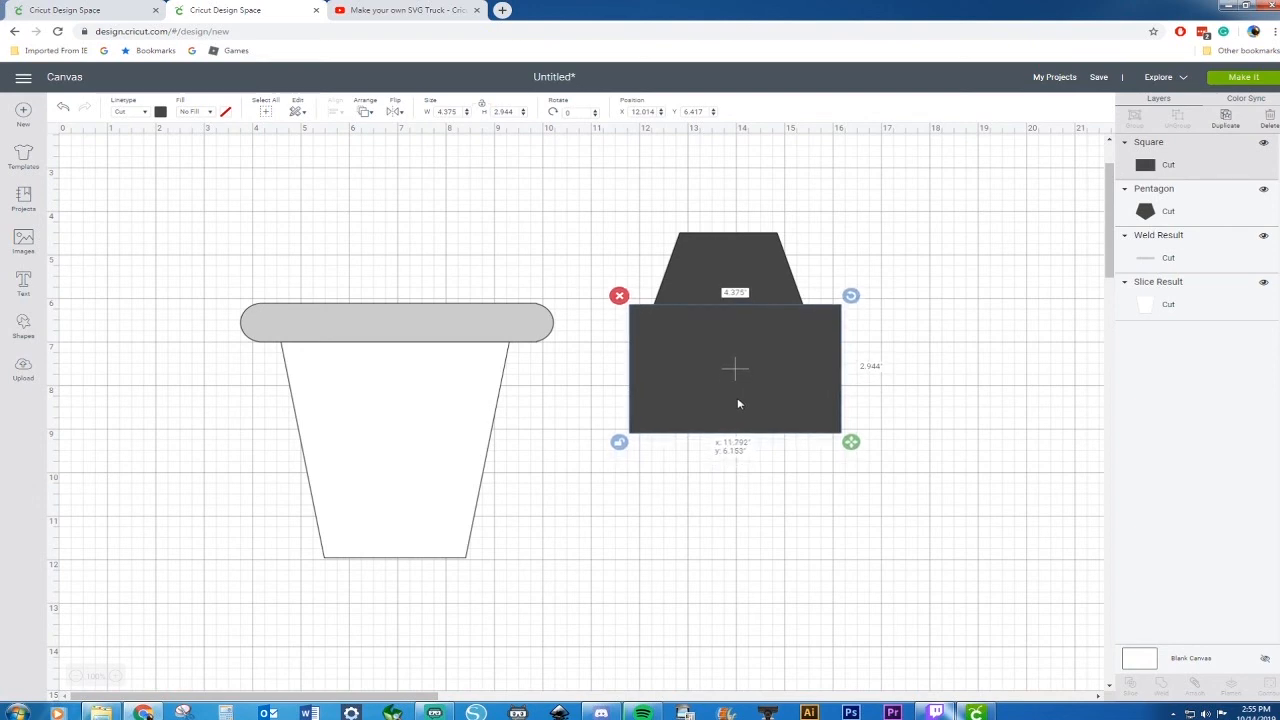
Slice the pentagon with the overlapping rectangle and delete the leftover pieces, keeping only the trapezoid.
click(757, 471)
drag(643, 209, 798, 344)
right_click(798, 344)
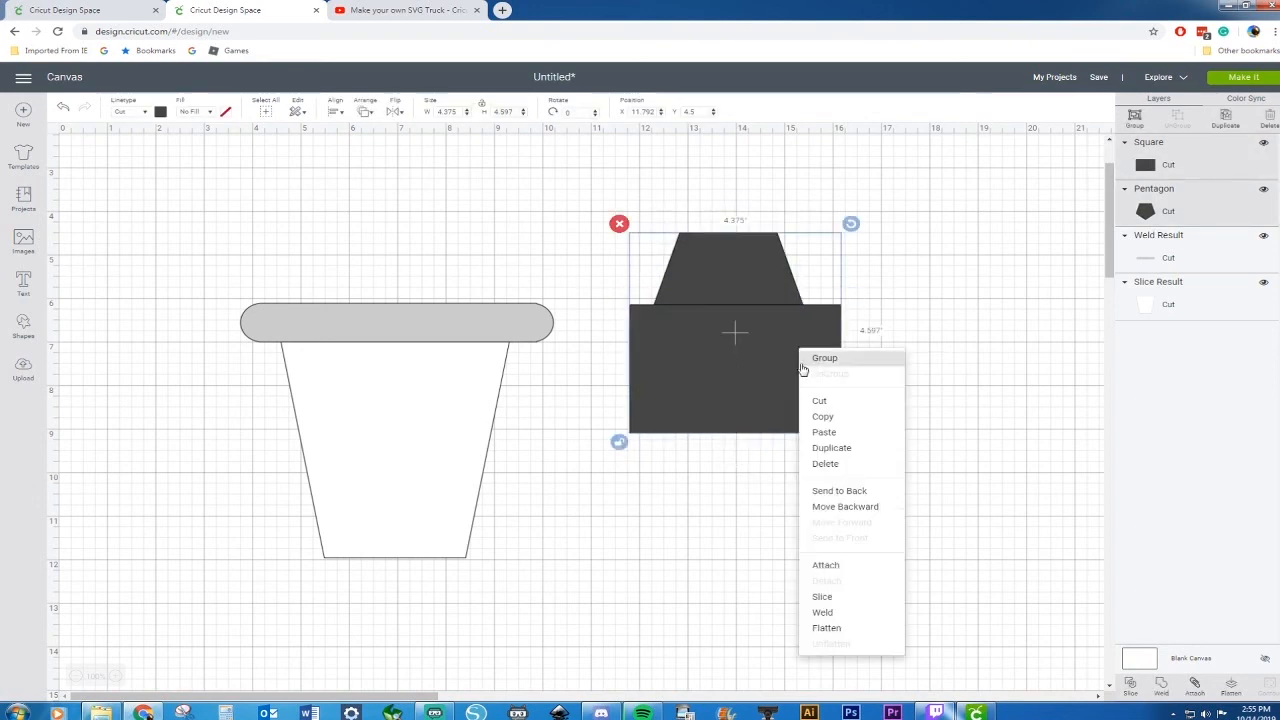
click(837, 603)
drag(712, 259, 704, 222)
click(605, 300)
click(752, 416)
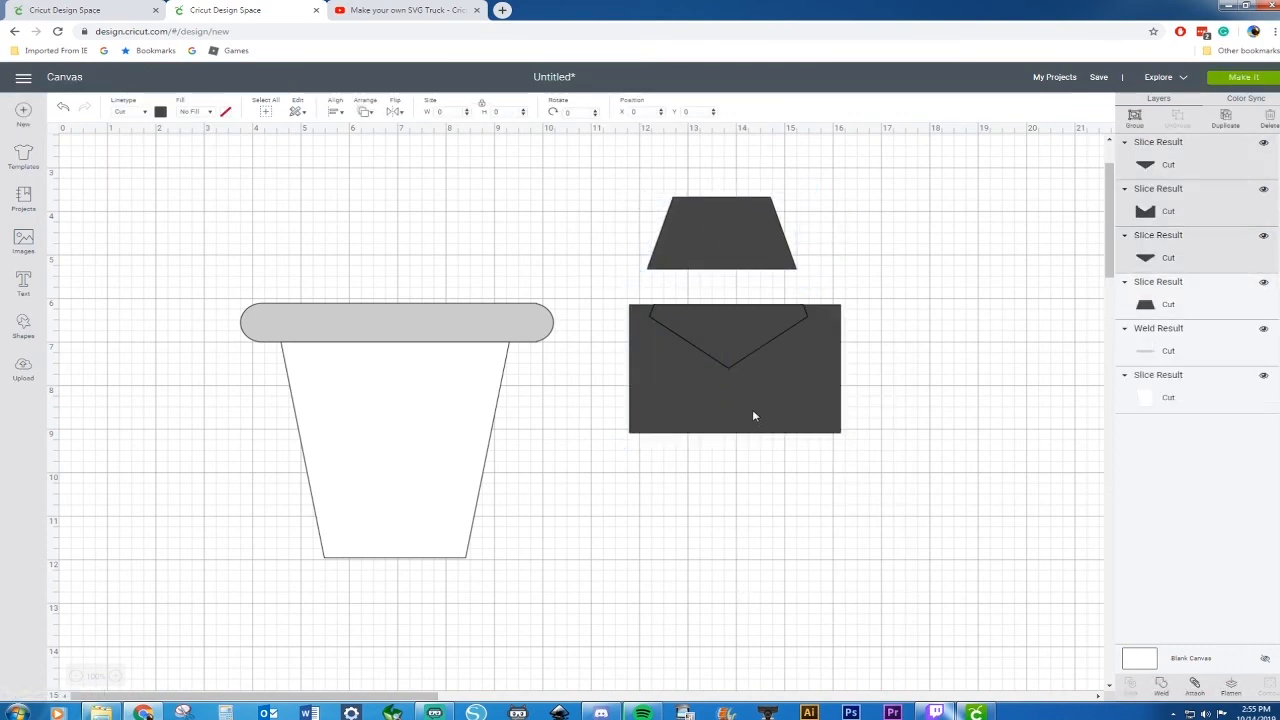
key(Delete)
Set the trapezoid on the rim's upper edge as the lid top, resized to about 4.789 by 0.694 inches.
click(742, 238)
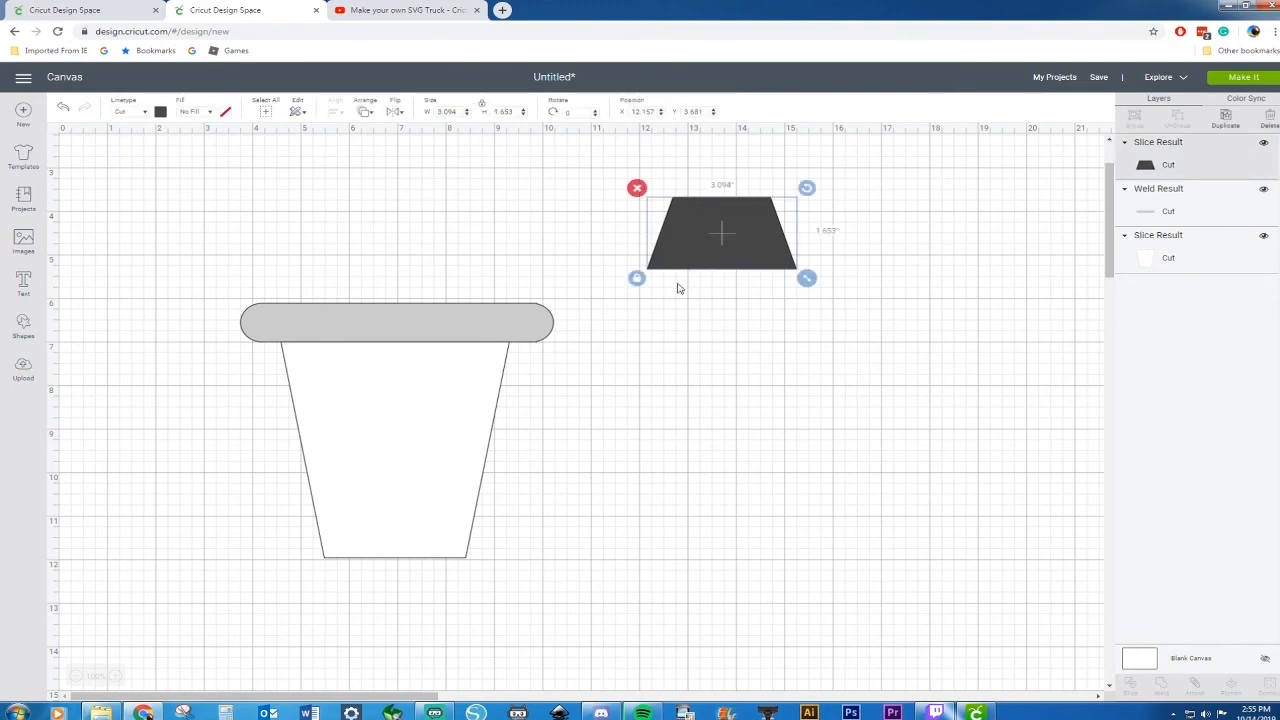
drag(770, 255, 457, 299)
key(Left)
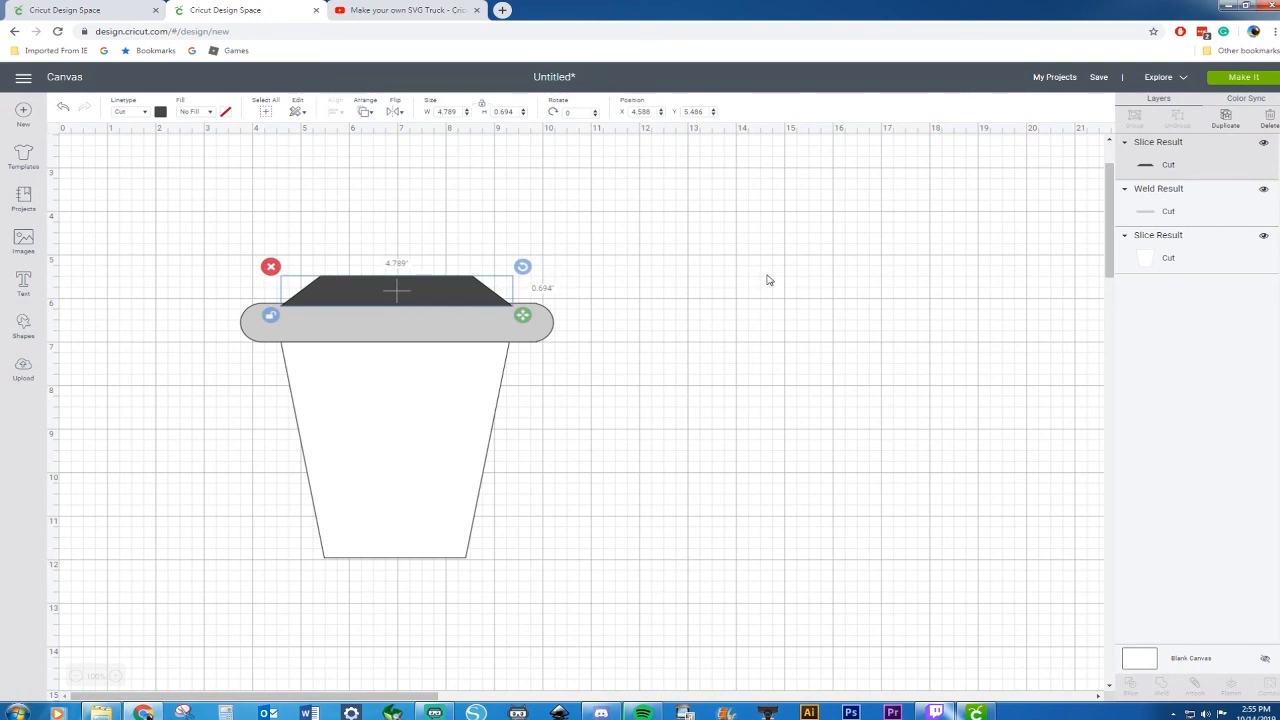
click(733, 352)
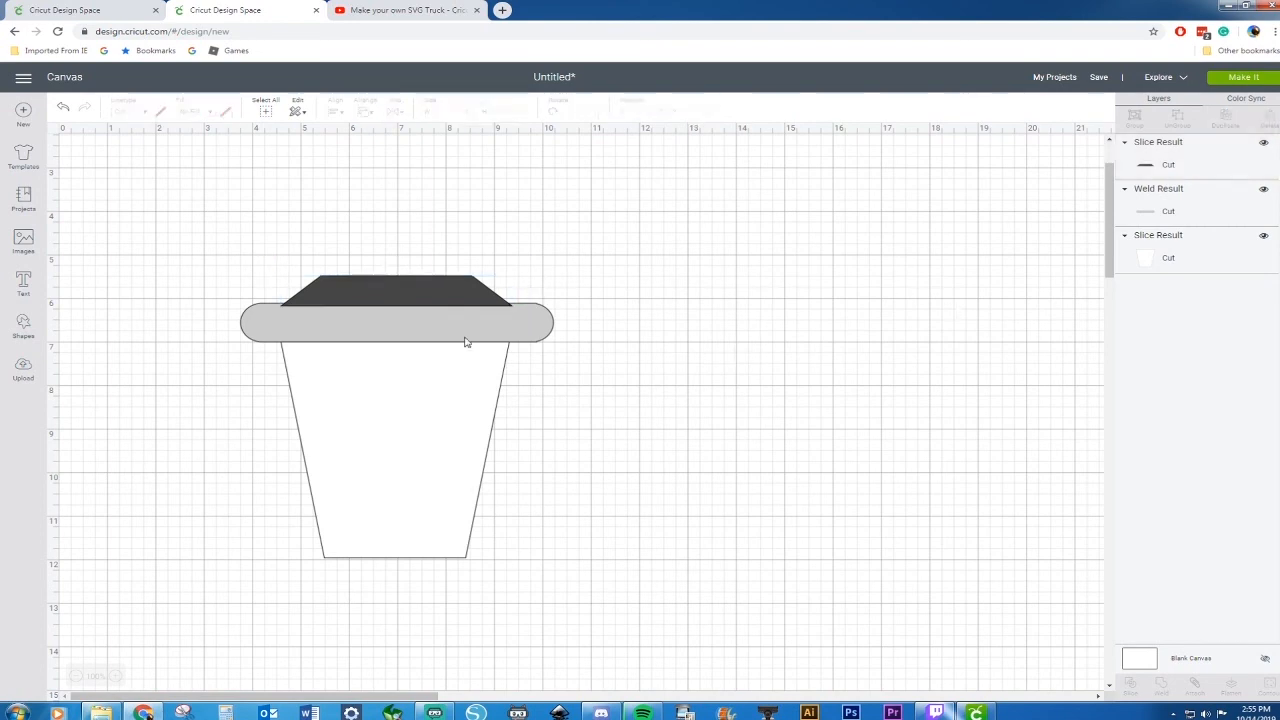
Duplicate the gray rim and place the copy on the empty canvas to the right of the cup.
click(380, 323)
key(ctrl+d)
drag(380, 323, 809, 411)
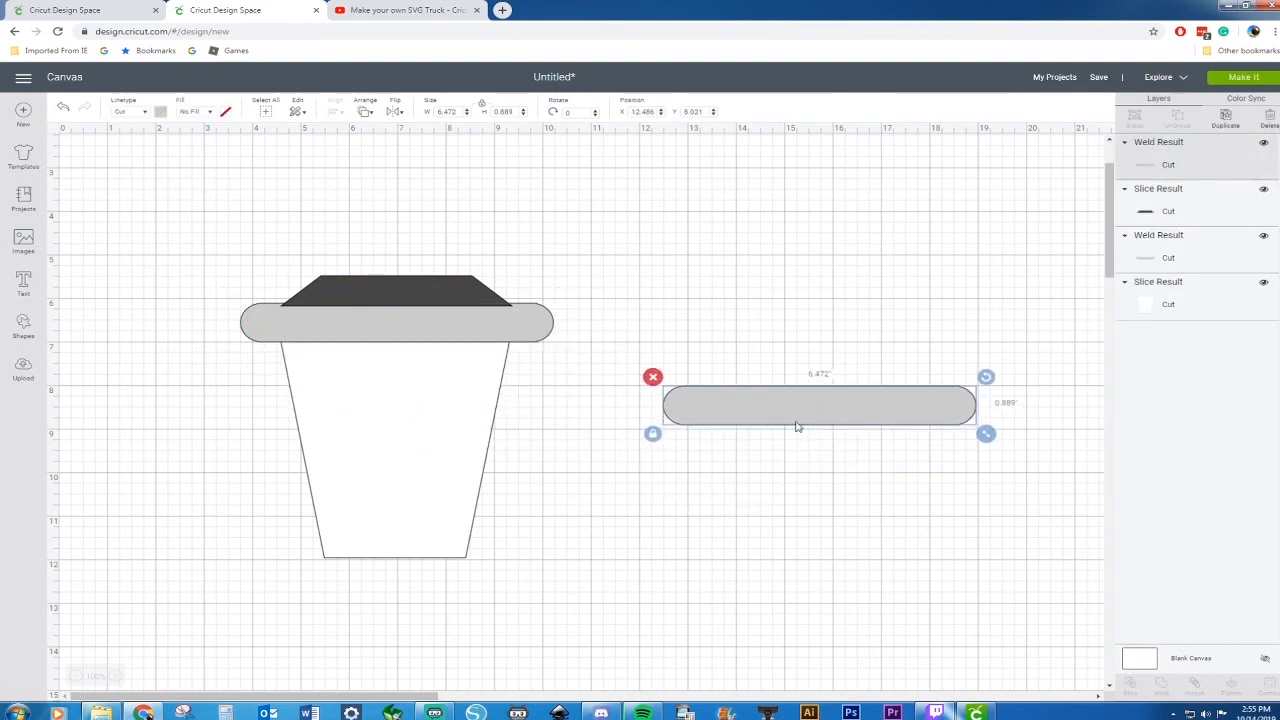
drag(174, 204, 598, 610)
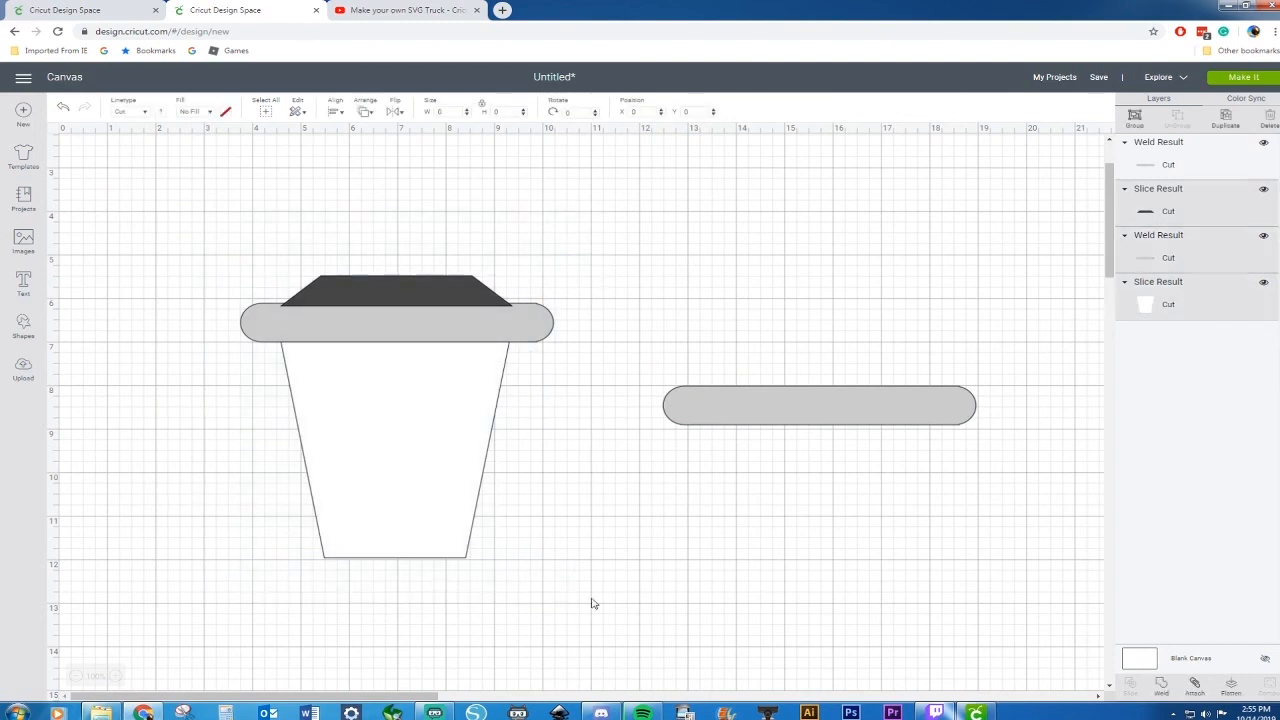
click(335, 112)
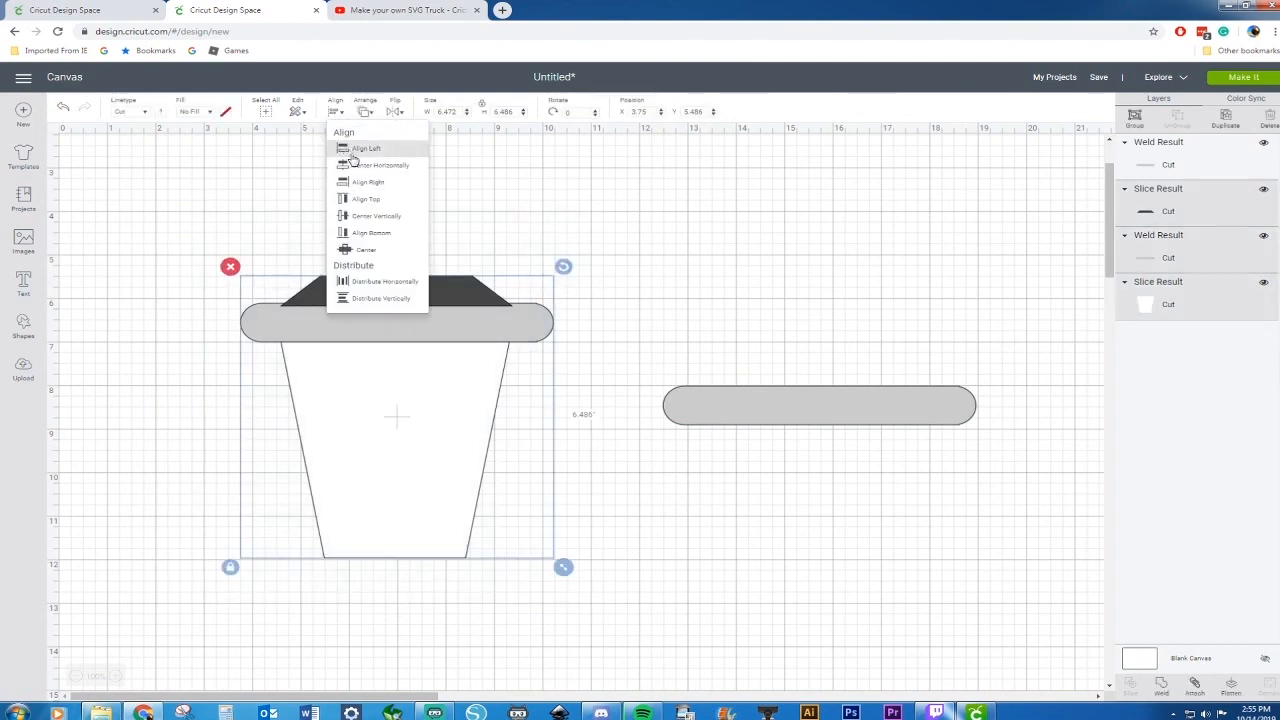
click(572, 164)
Copy the lid top together with the rim and paste the pair above the spare rim bar.
click(422, 305)
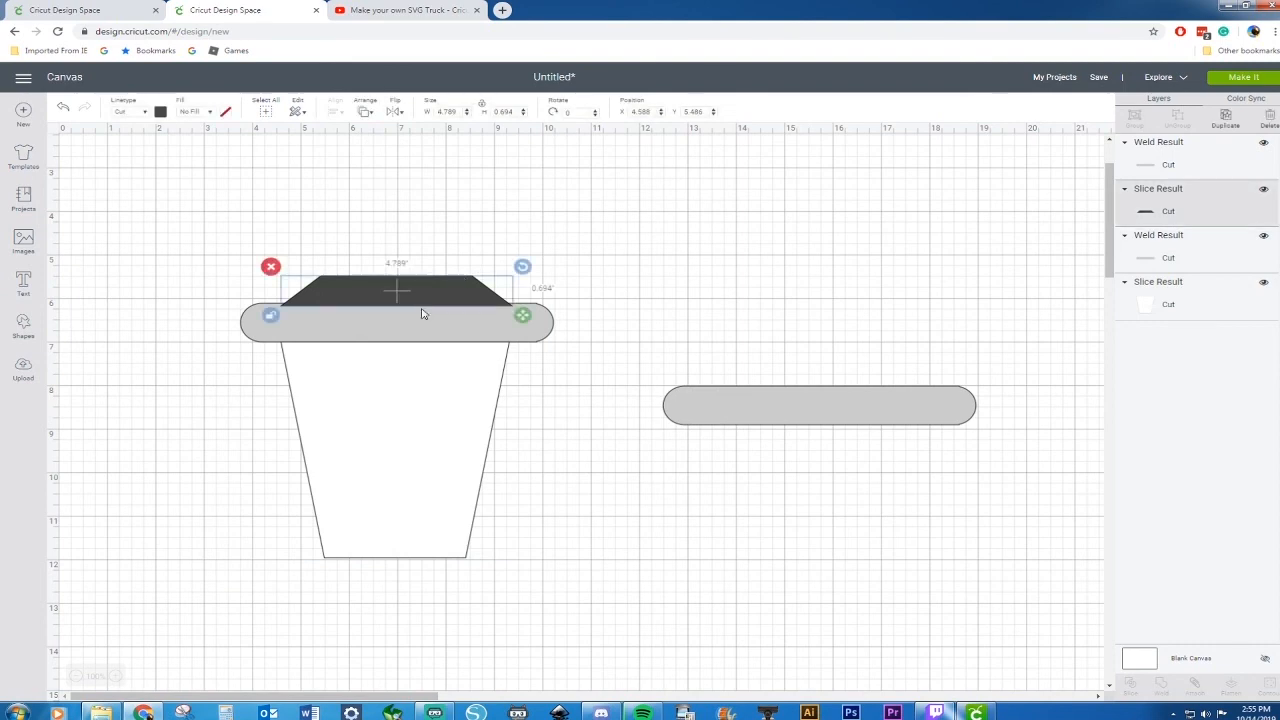
shift+click(421, 328)
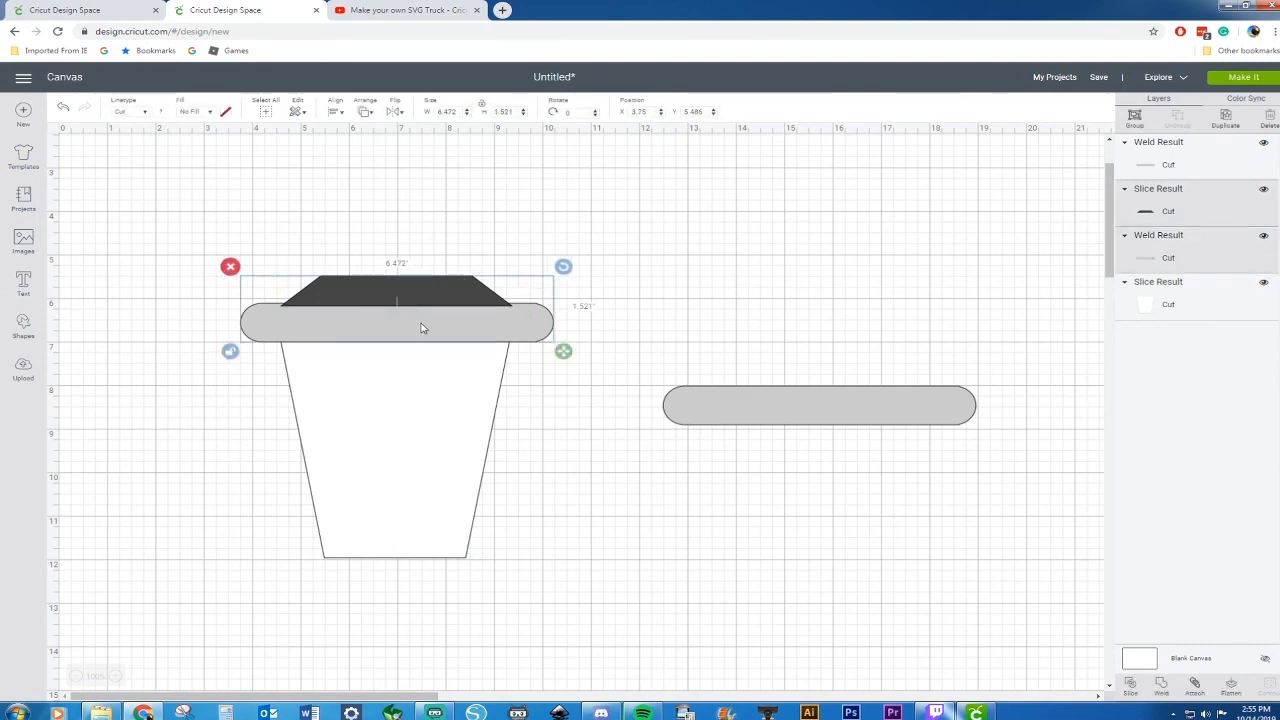
key(ctrl+c)
key(ctrl+v)
drag(457, 346, 872, 285)
Align the cup's lid top, rim and body with Center Horizontally.
drag(167, 197, 575, 614)
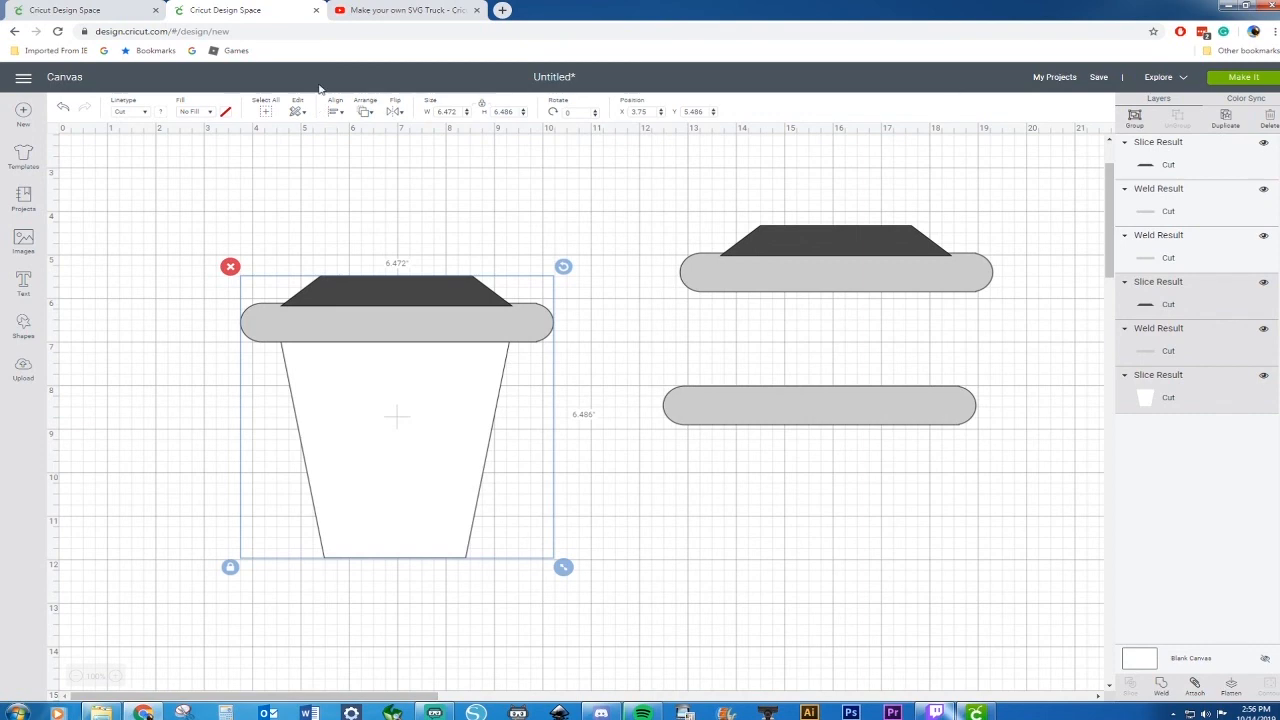
click(337, 113)
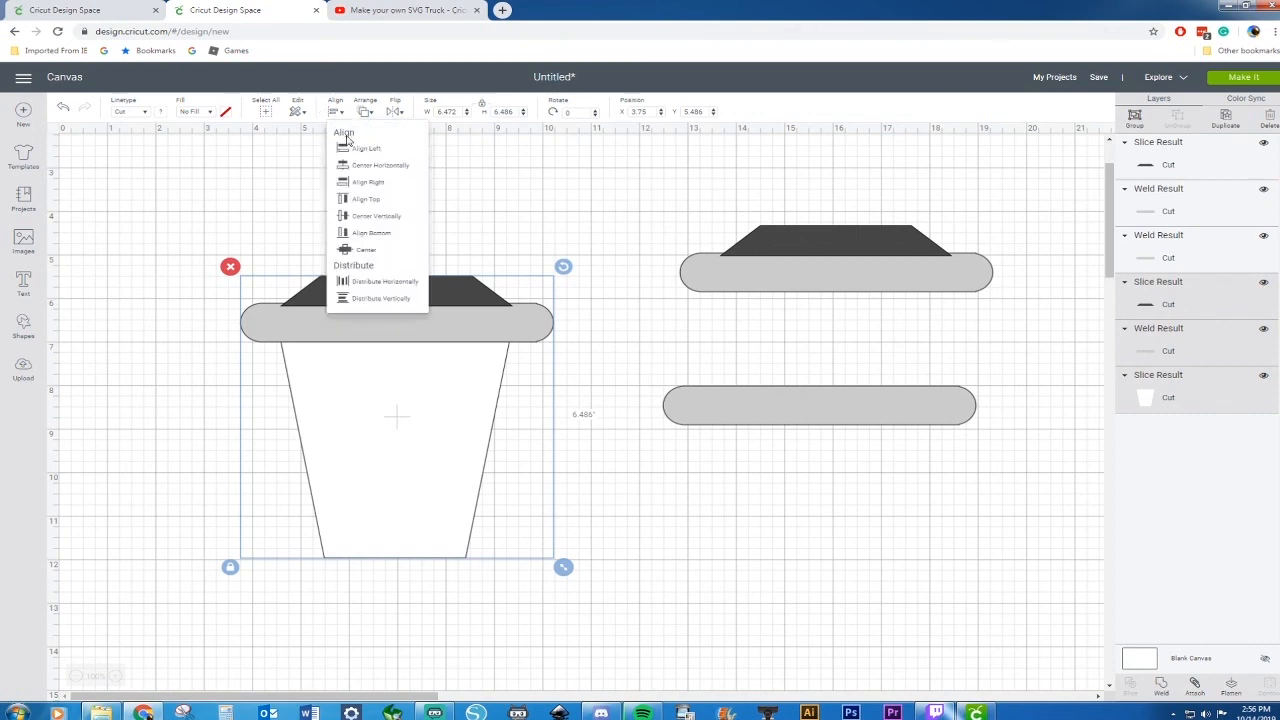
click(361, 167)
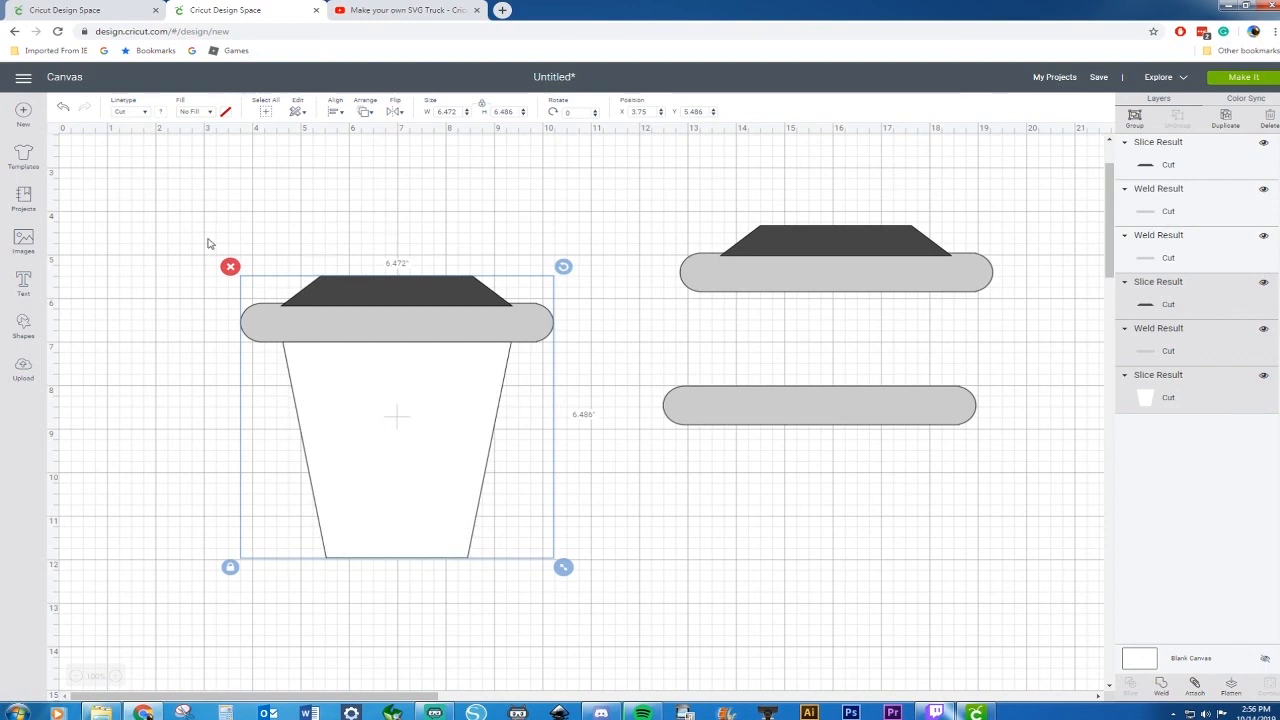
Weld the cup's lid top, rim and body into one white silhouette.
drag(191, 218, 571, 591)
right_click(333, 401)
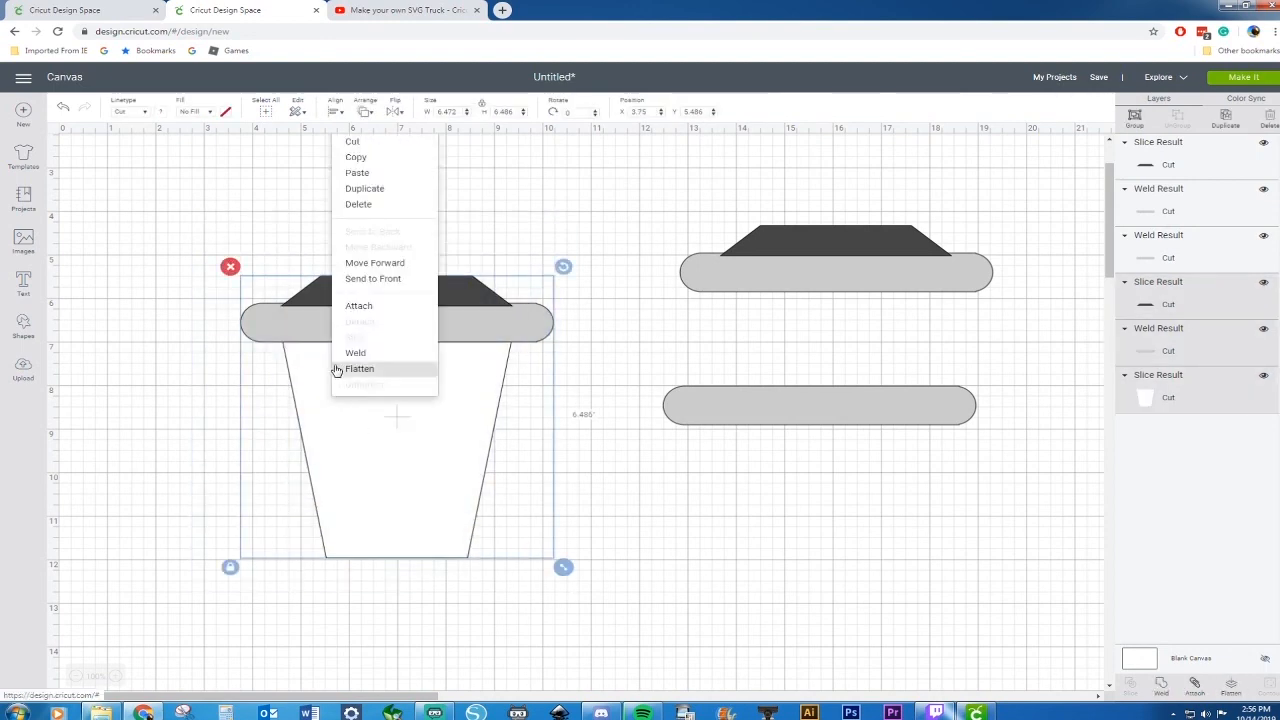
click(390, 355)
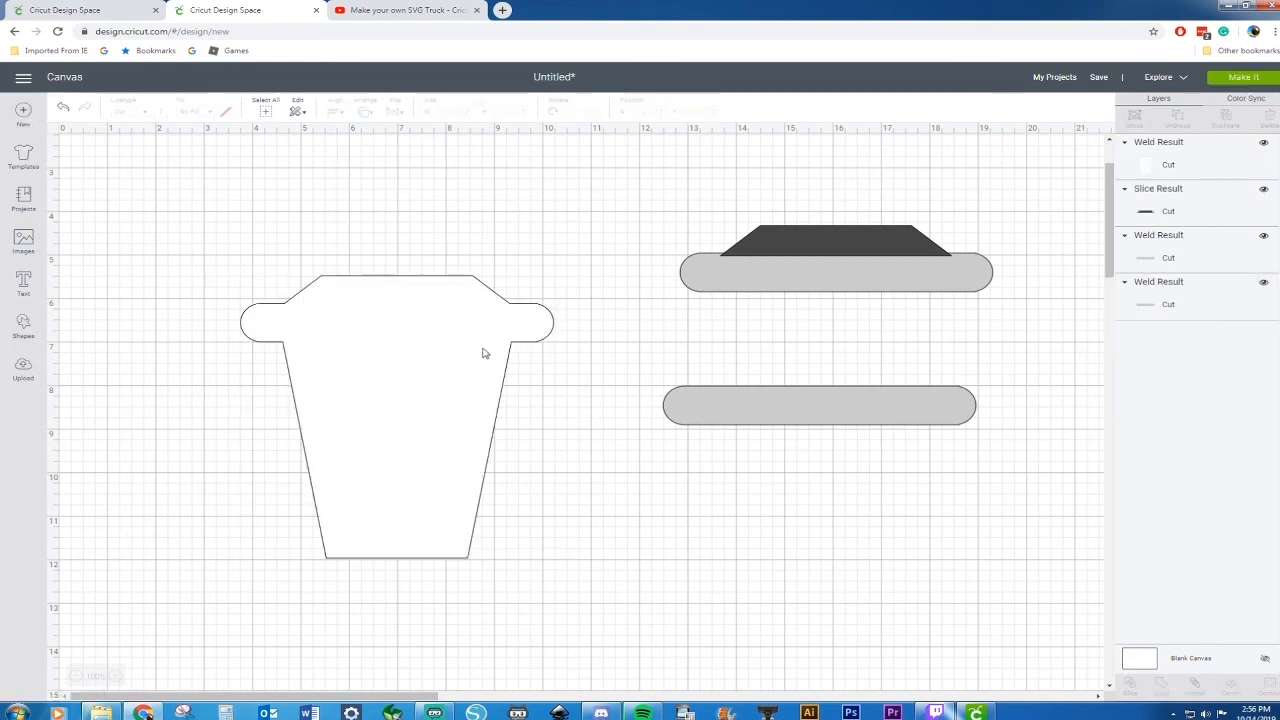
Color the copied lid top and rim light gray and weld them into a single lid.
drag(697, 185, 963, 315)
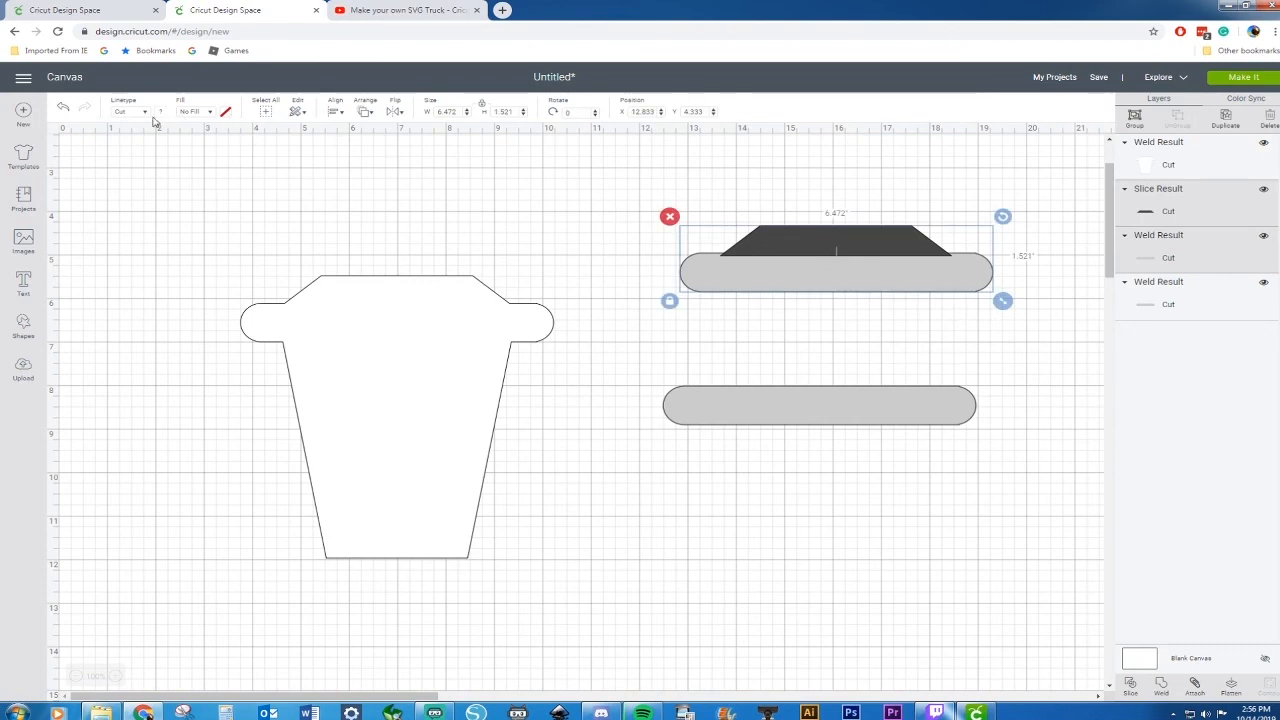
click(157, 116)
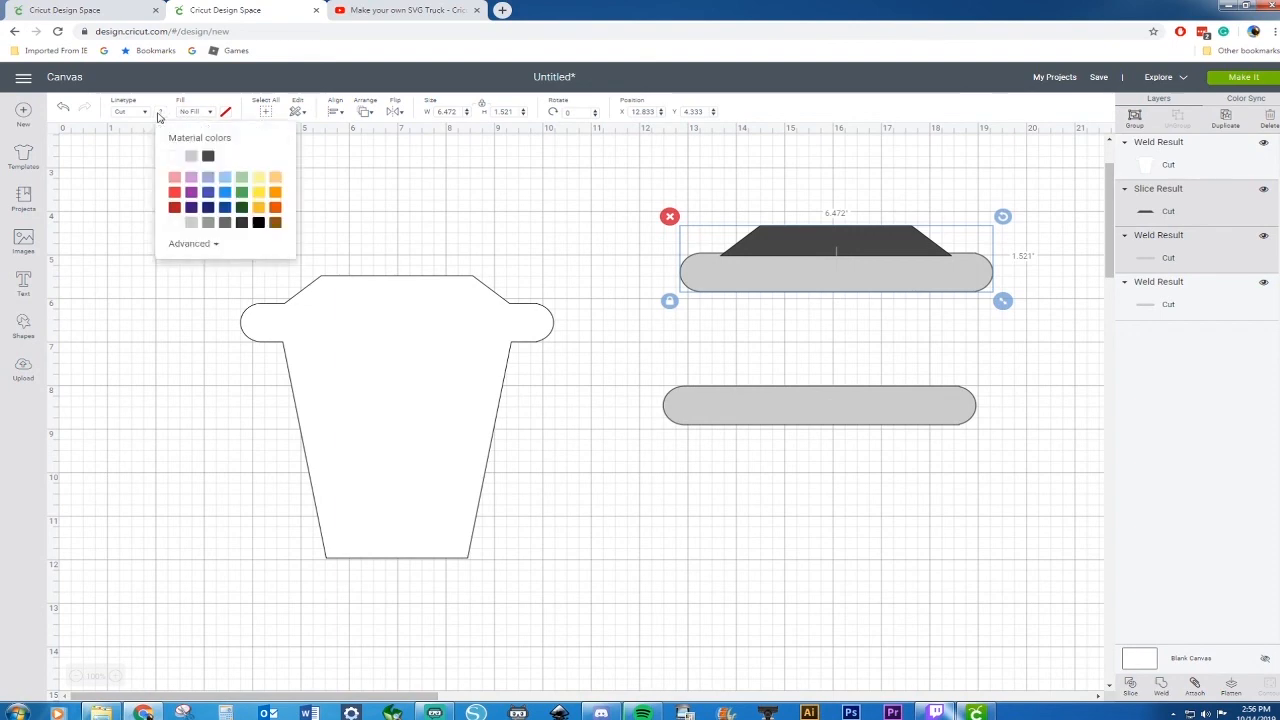
click(192, 223)
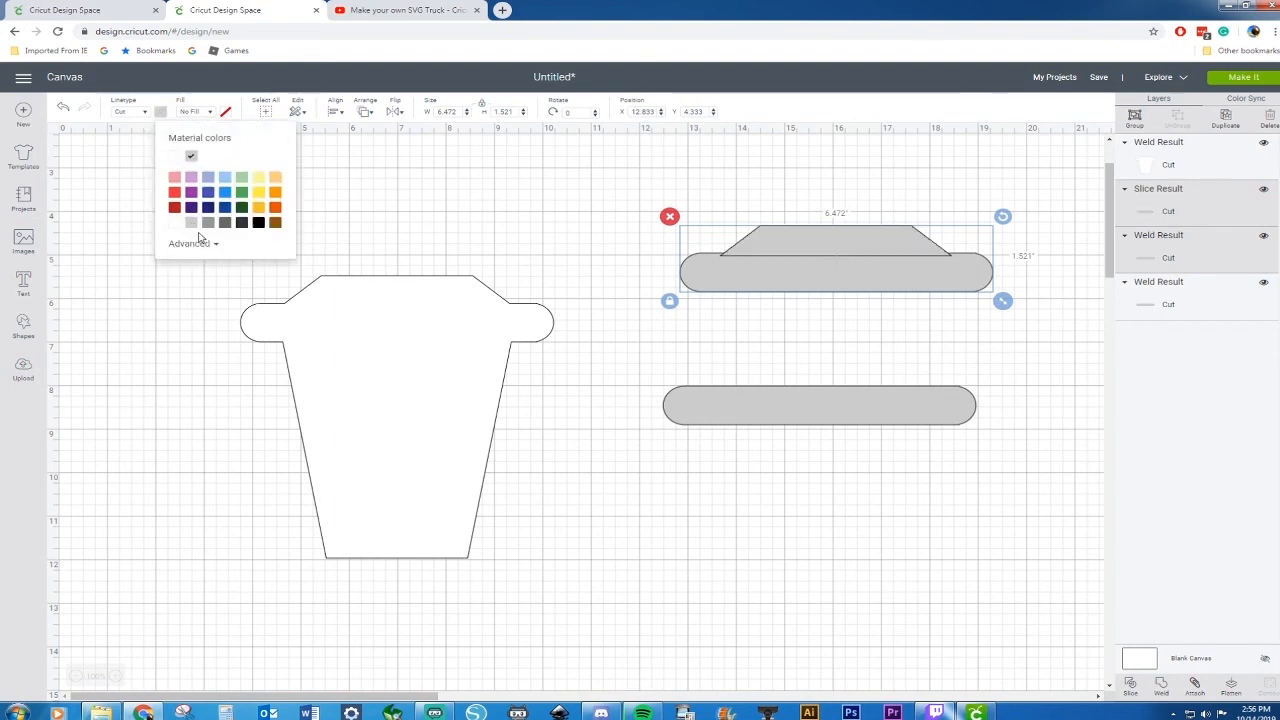
right_click(822, 285)
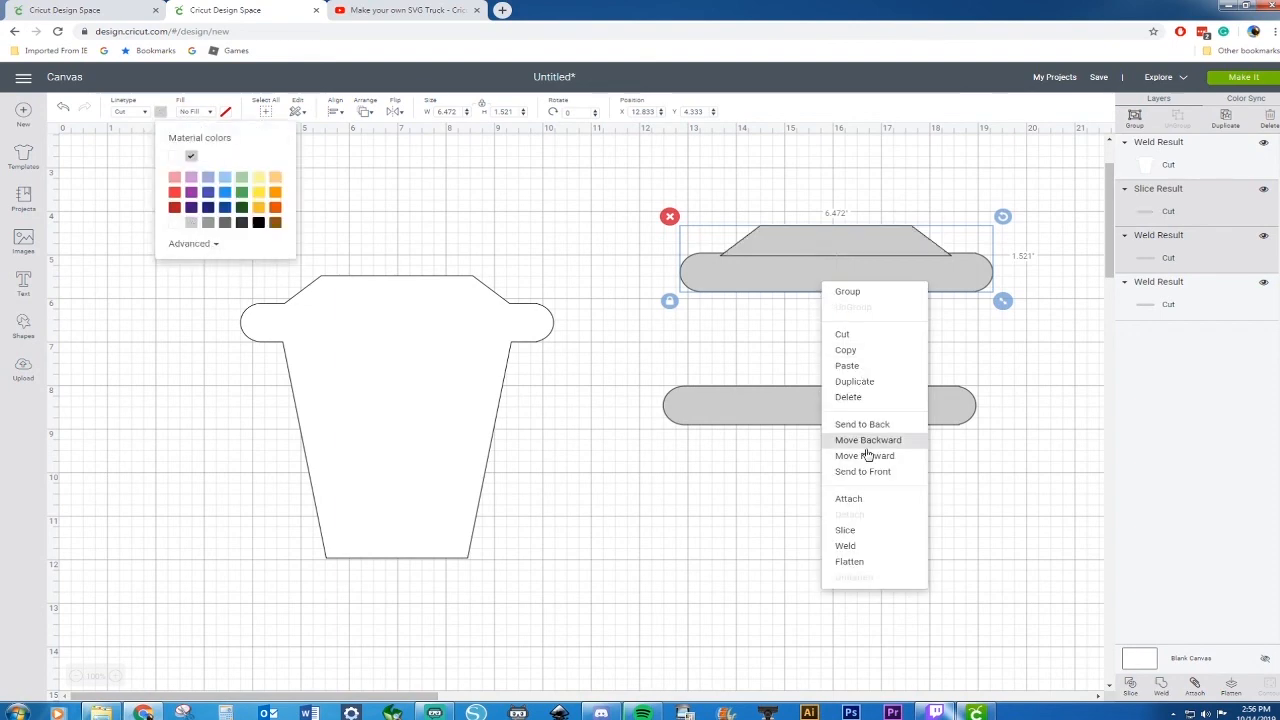
click(848, 545)
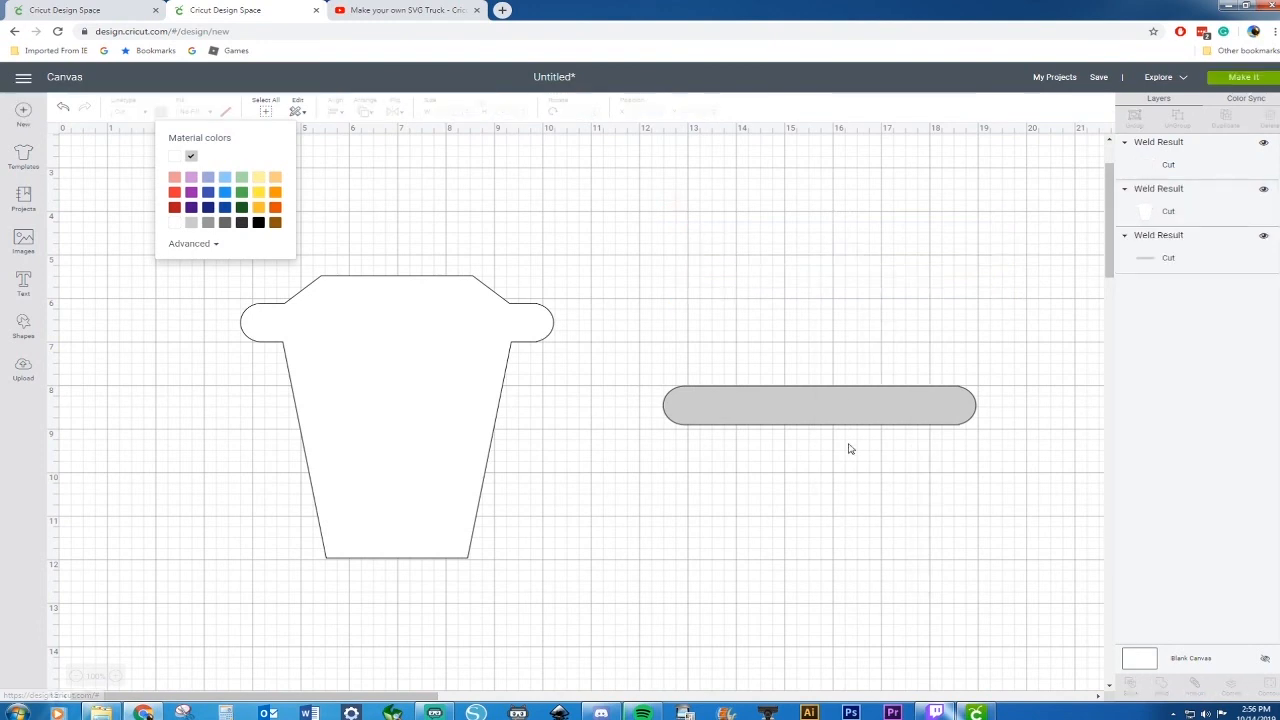
Place the welded gray lid over the lid area of the white cup silhouette.
drag(797, 274, 366, 317)
click(642, 243)
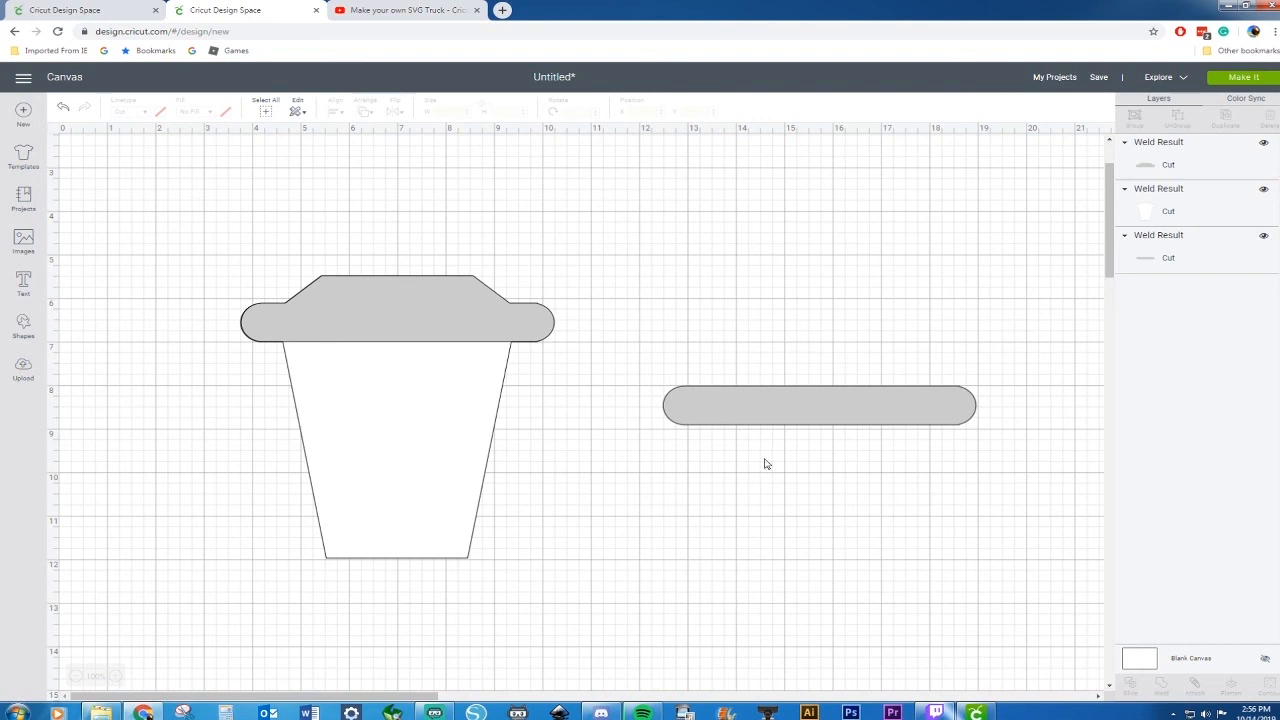
Bring the separate gray rounded bar to the front and place it exactly over the rim of the cup's lid.
drag(764, 420, 589, 360)
right_click(589, 360)
click(869, 406)
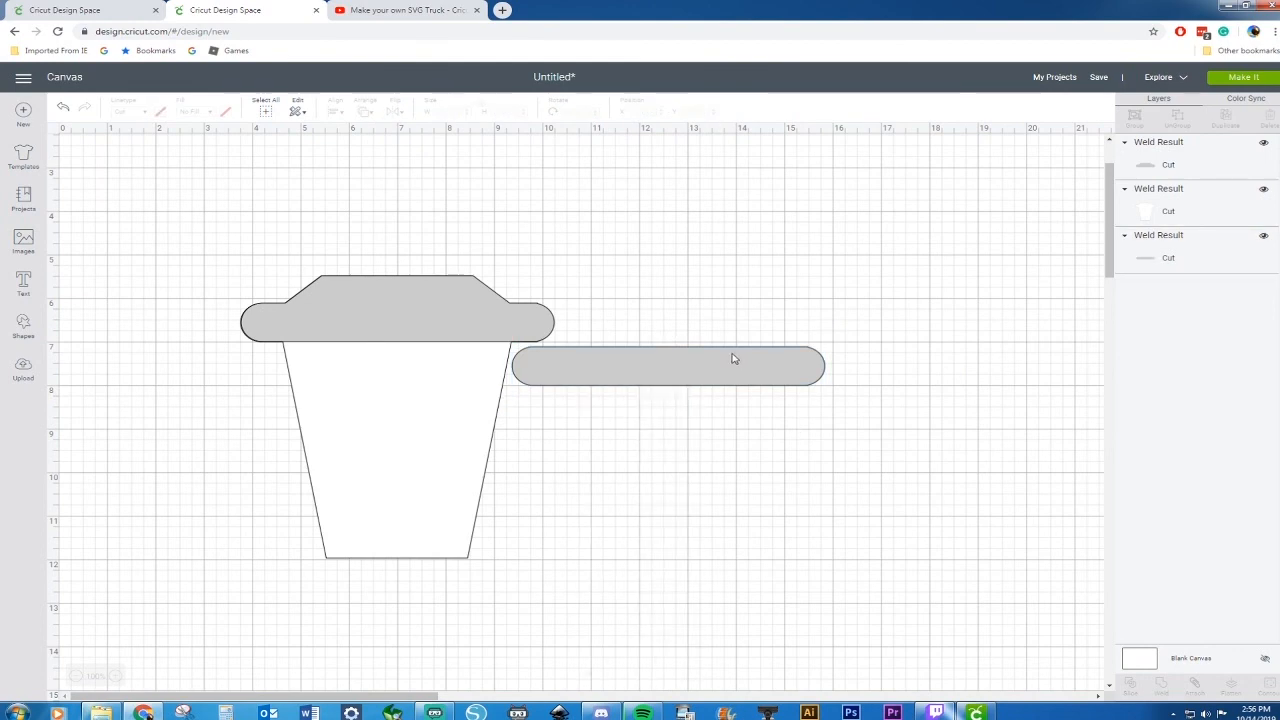
click(734, 360)
right_click(734, 360)
click(760, 545)
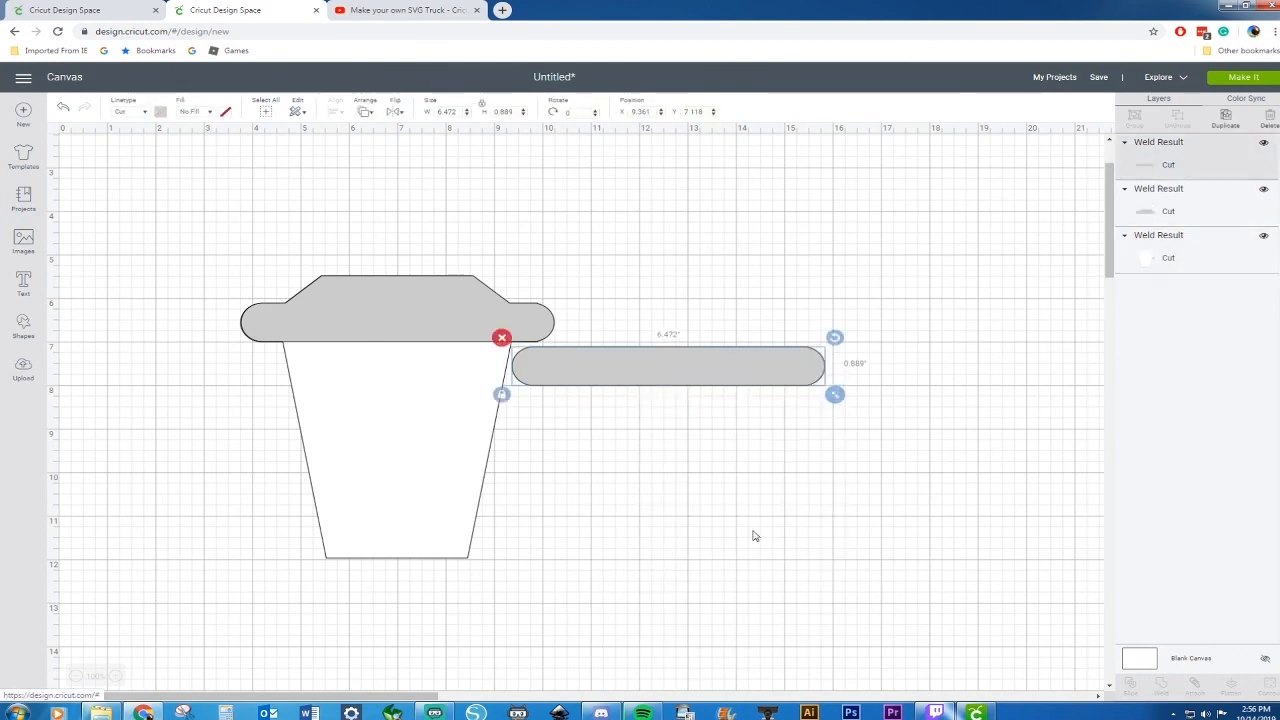
drag(566, 380, 490, 340)
drag(407, 331, 295, 338)
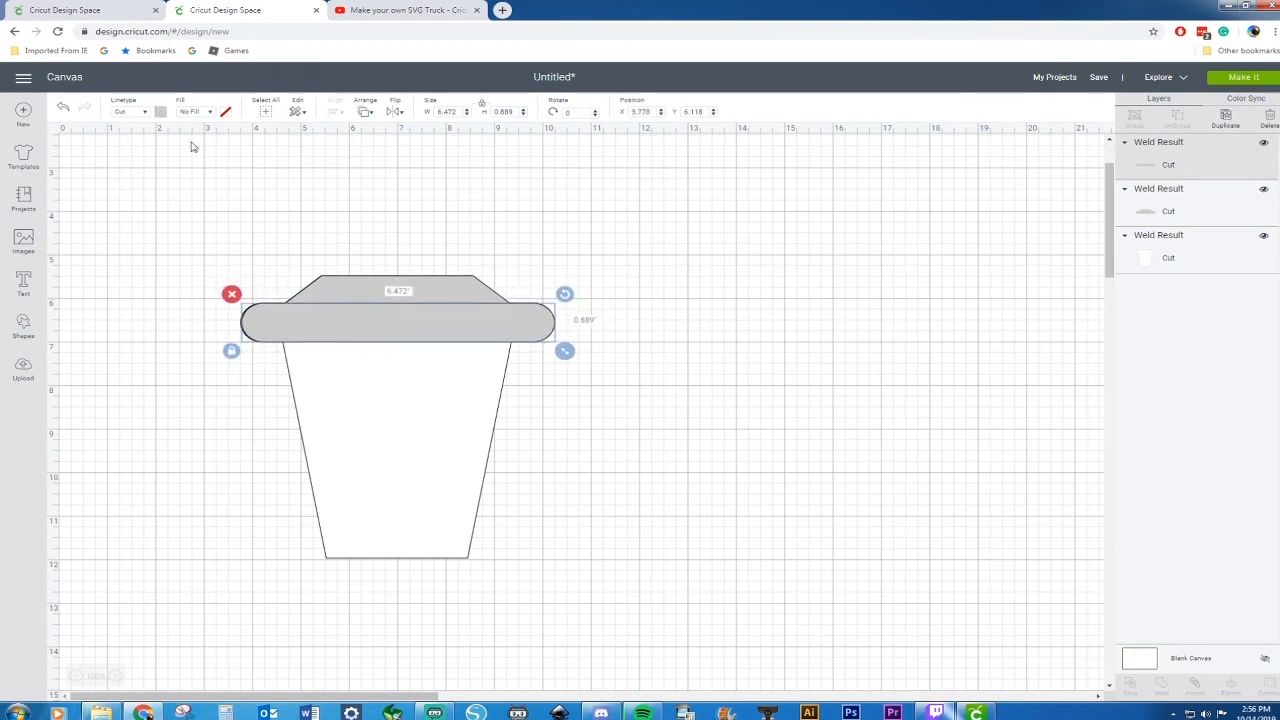
Color the rounded rim bar a medium gray, one shade darker than the lid, and line it up with the lid's rim.
click(160, 111)
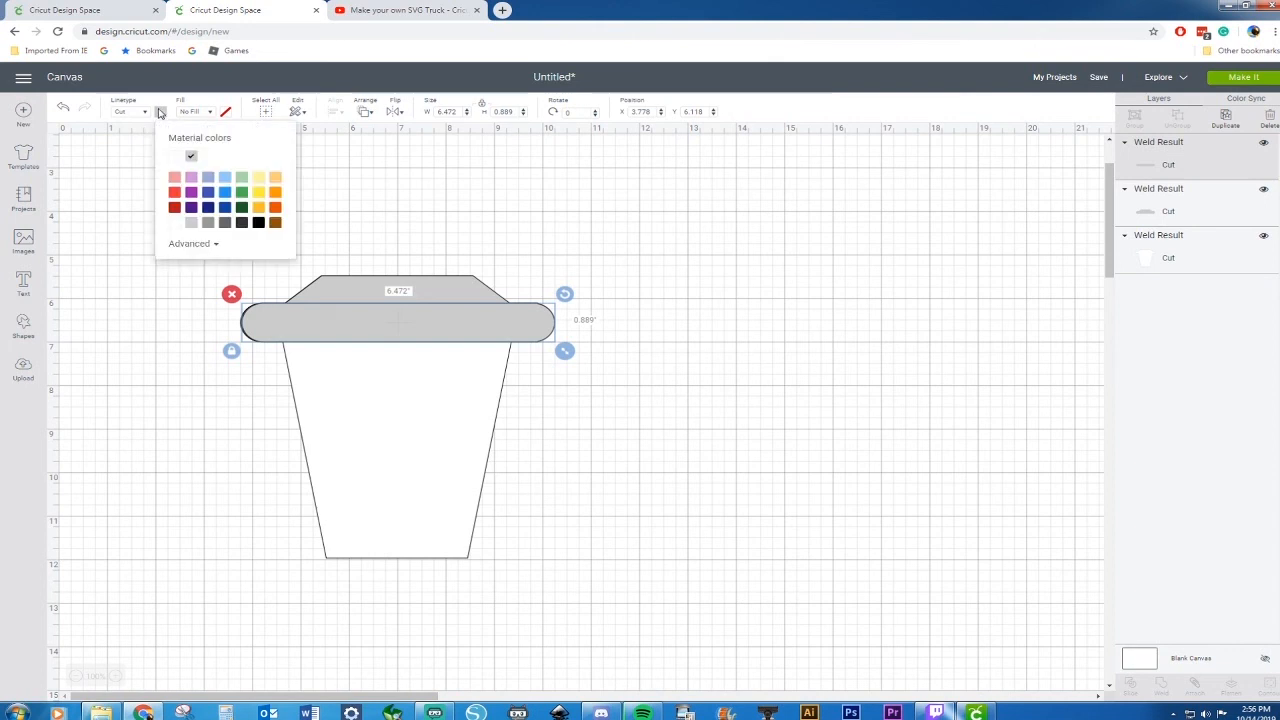
click(208, 223)
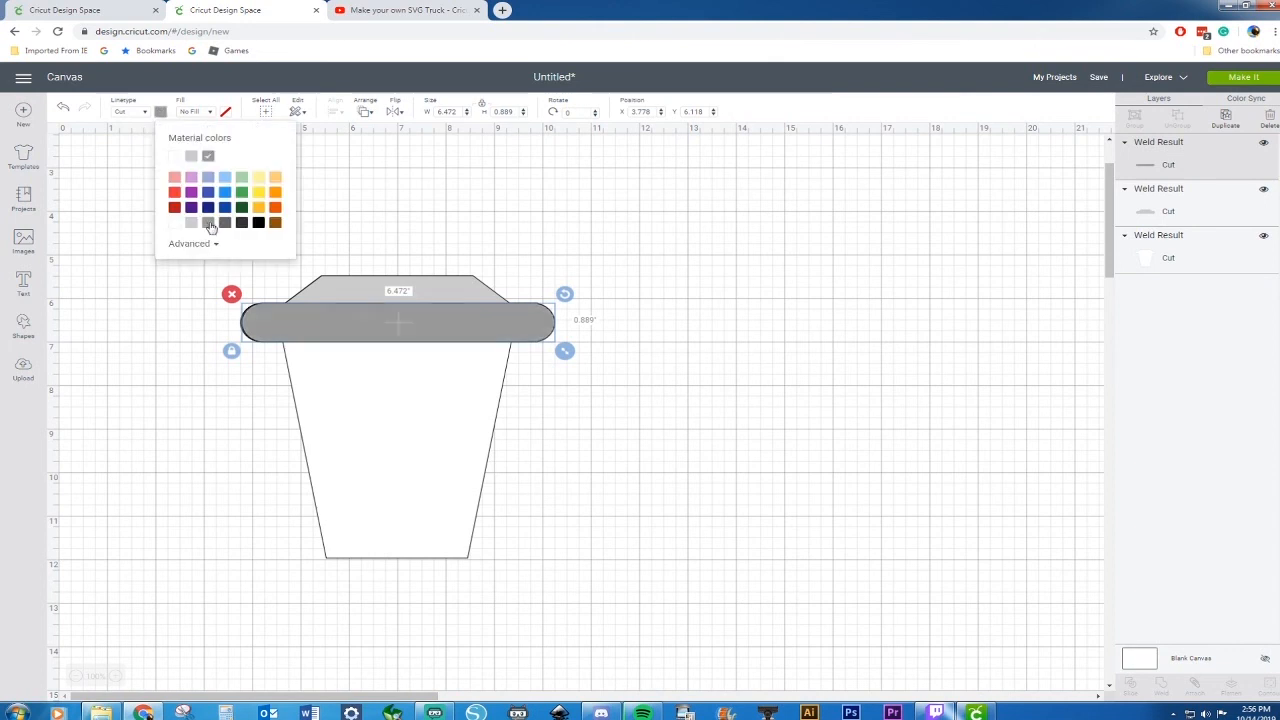
click(714, 275)
drag(465, 318, 459, 319)
click(678, 337)
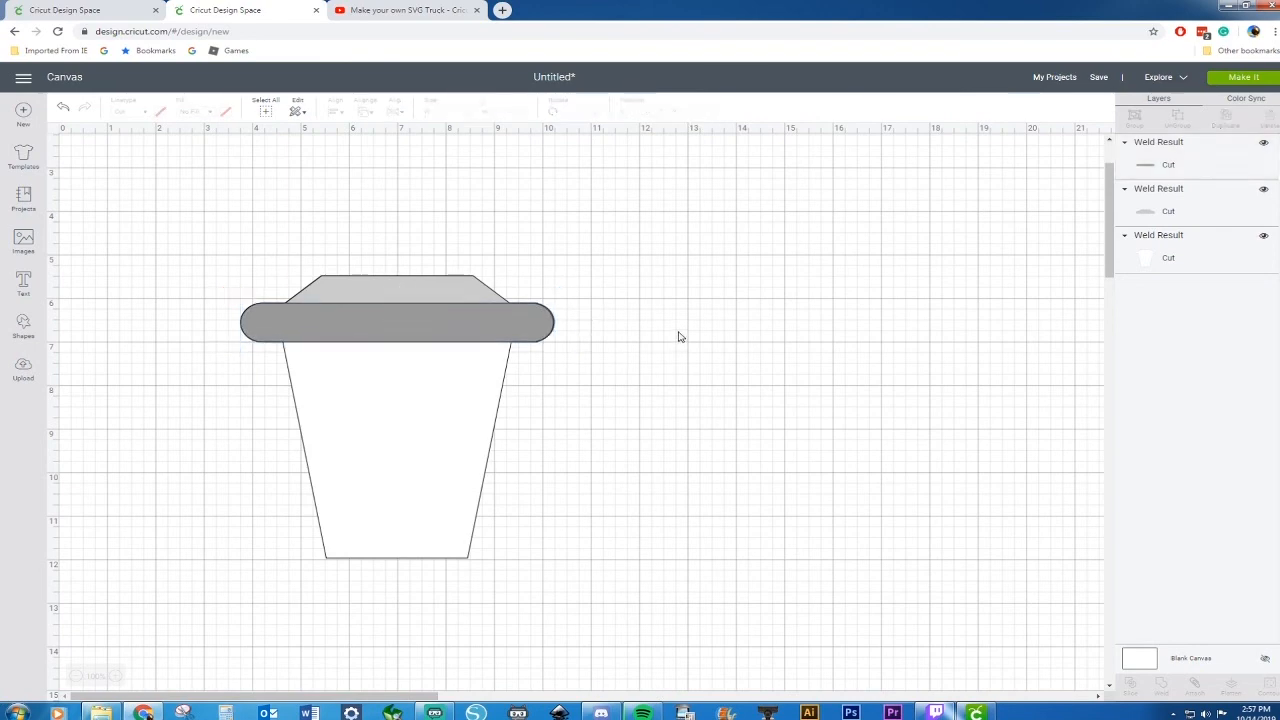
Move the whole cup near the canvas's left edge and duplicate it twice to make a row of three cups.
drag(171, 247, 623, 603)
drag(469, 480, 304, 435)
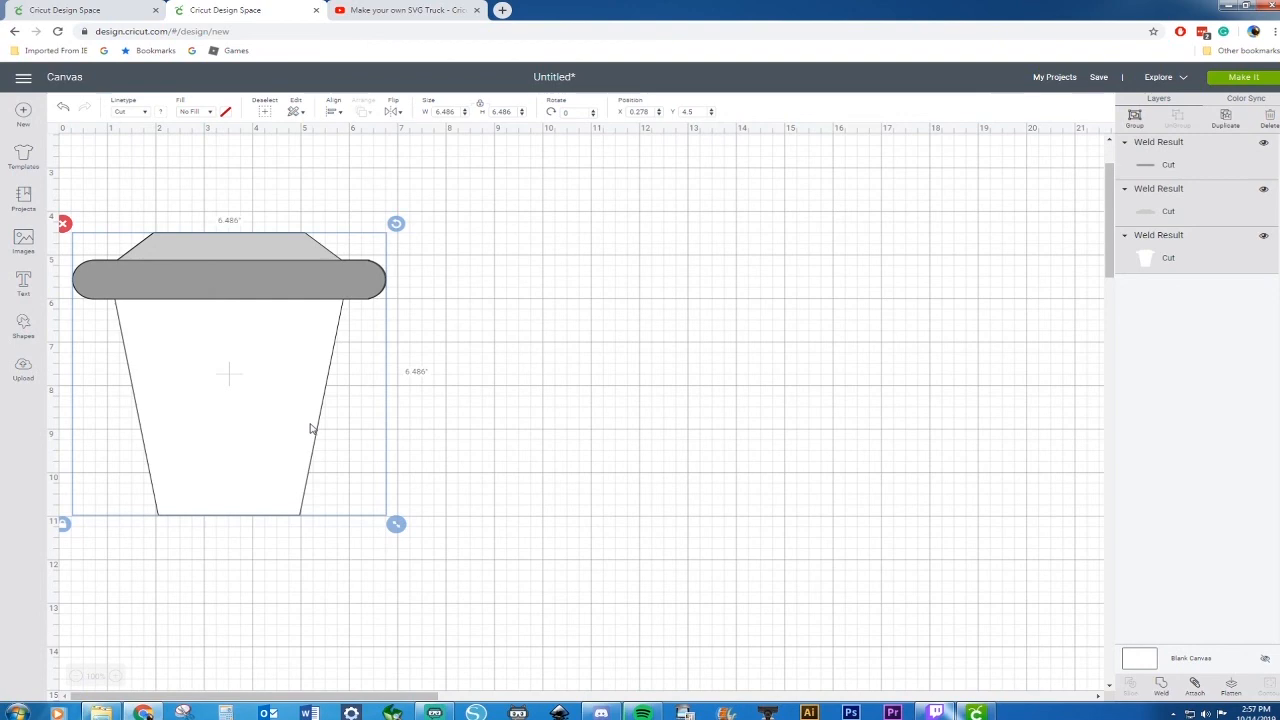
key(ctrl+d)
drag(314, 426, 967, 405)
key(ctrl+d)
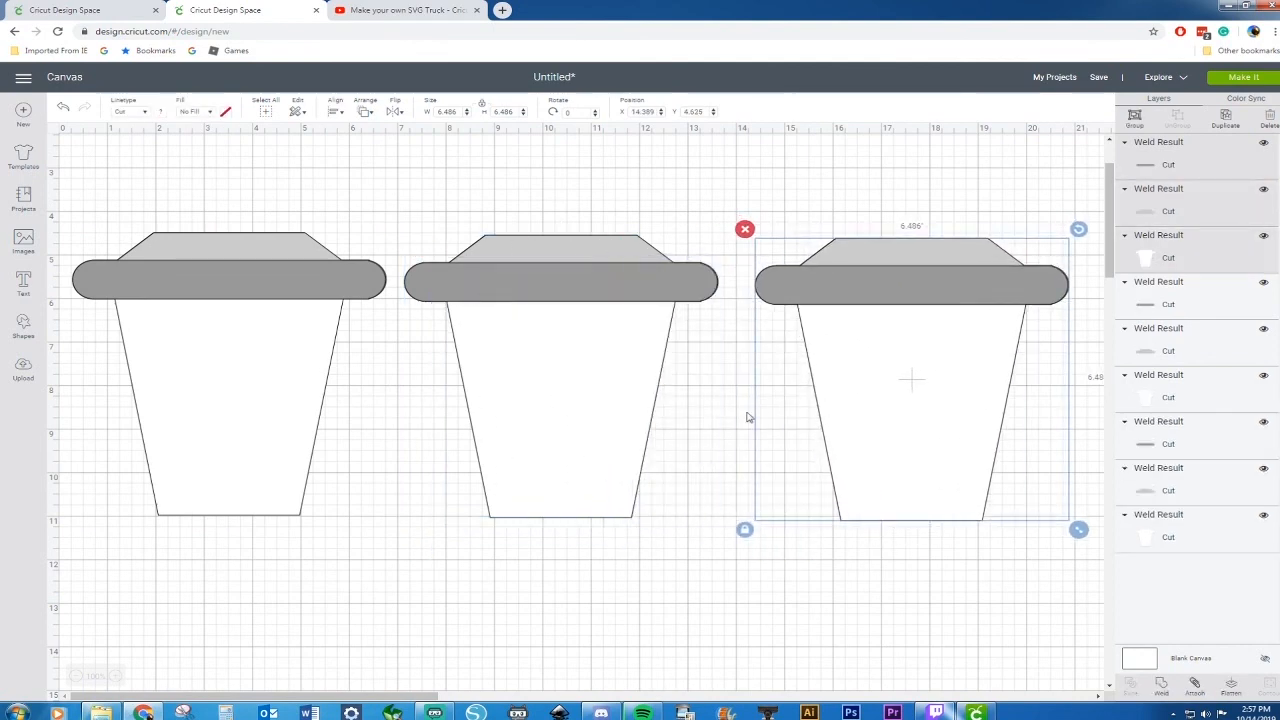
Resize the middle cup with unlocked proportions to about 5.85 by 5.94 in, with its base level with the first cup's.
click(543, 417)
drag(418, 194, 648, 507)
drag(551, 423, 519, 480)
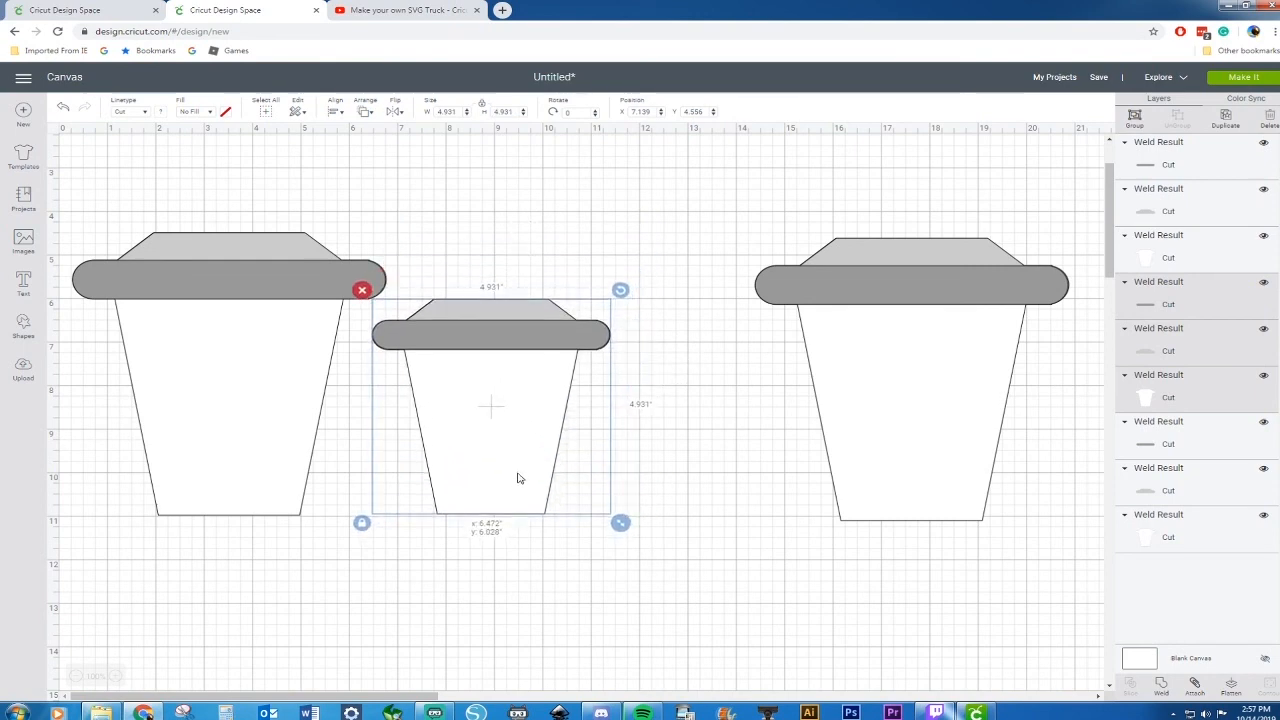
click(363, 526)
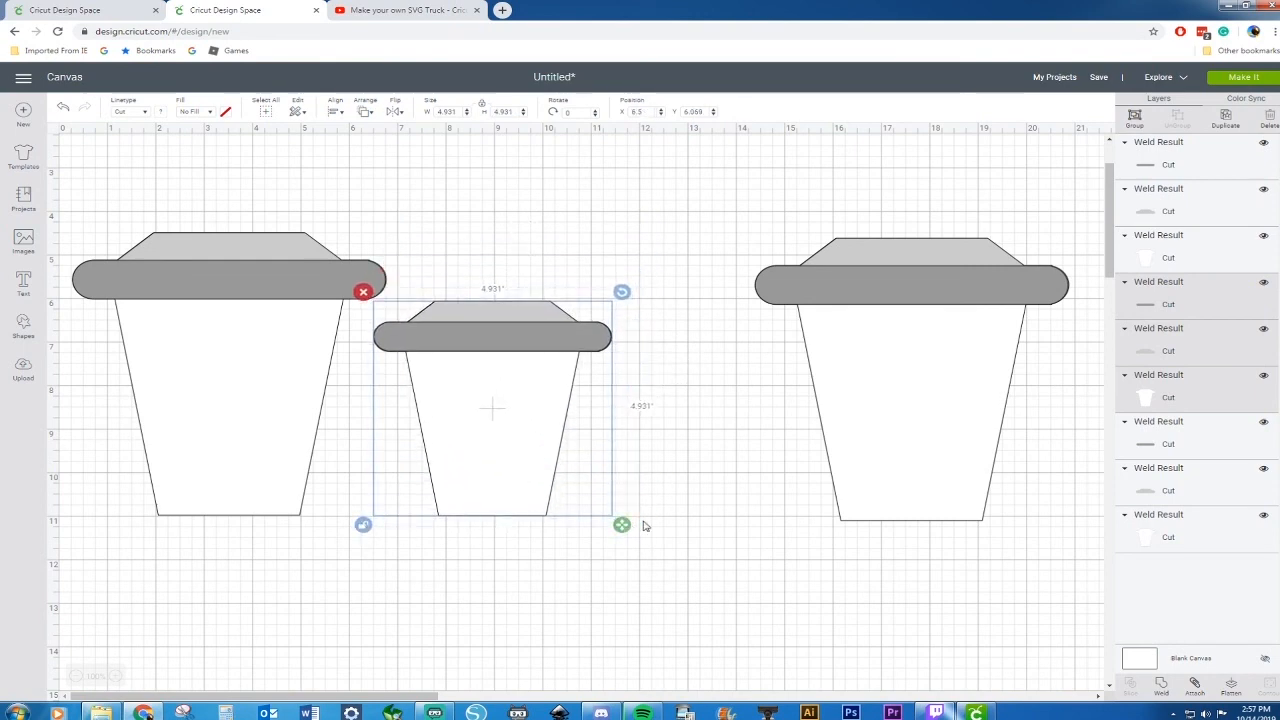
drag(628, 528, 674, 531)
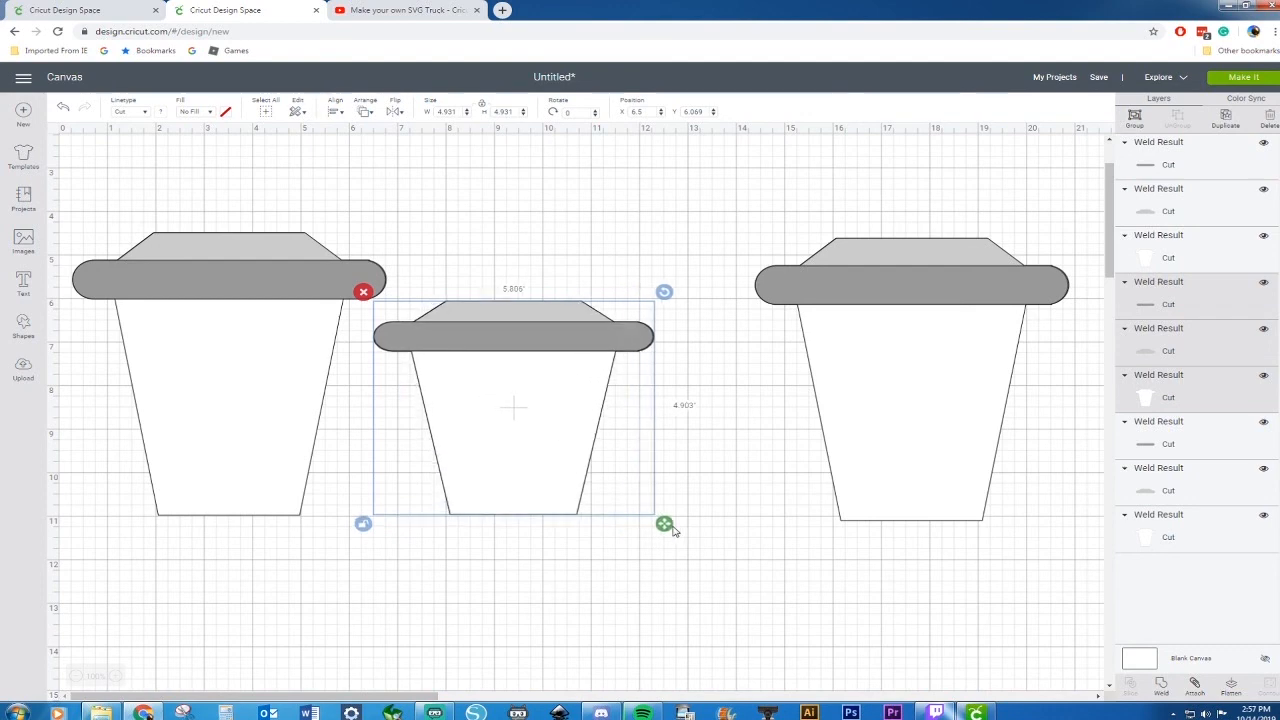
drag(553, 434, 566, 384)
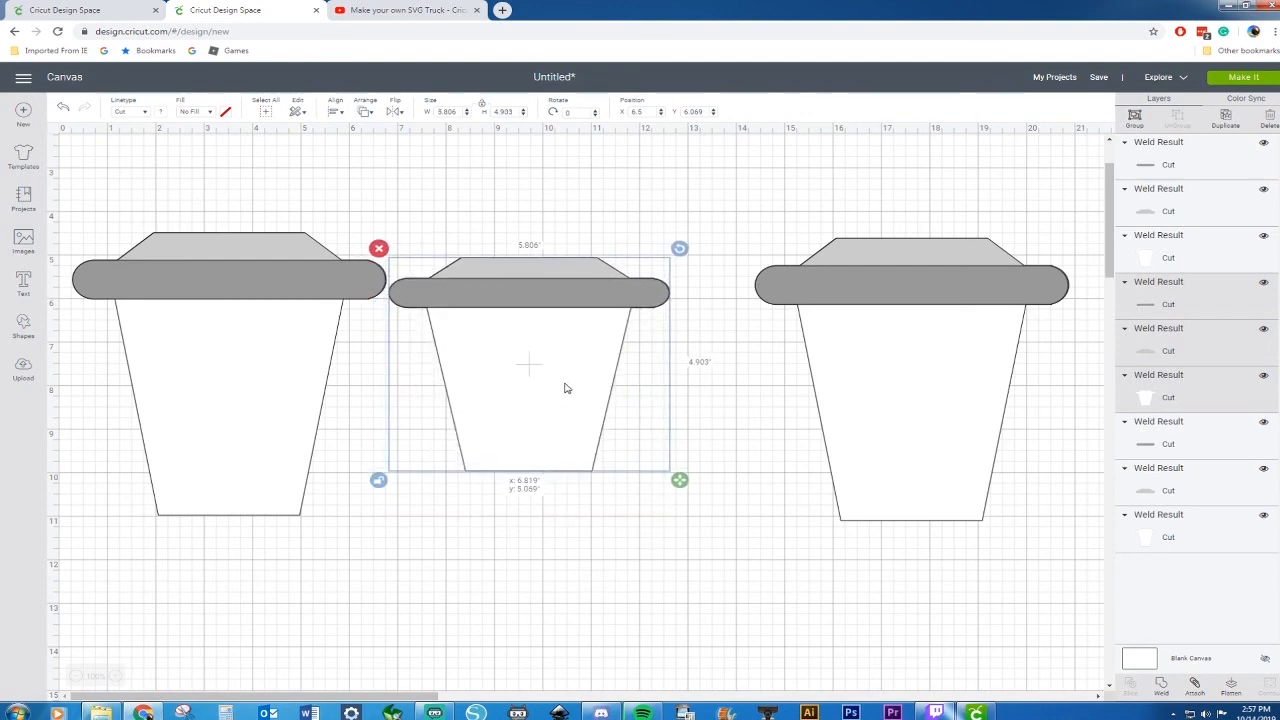
drag(683, 484, 685, 529)
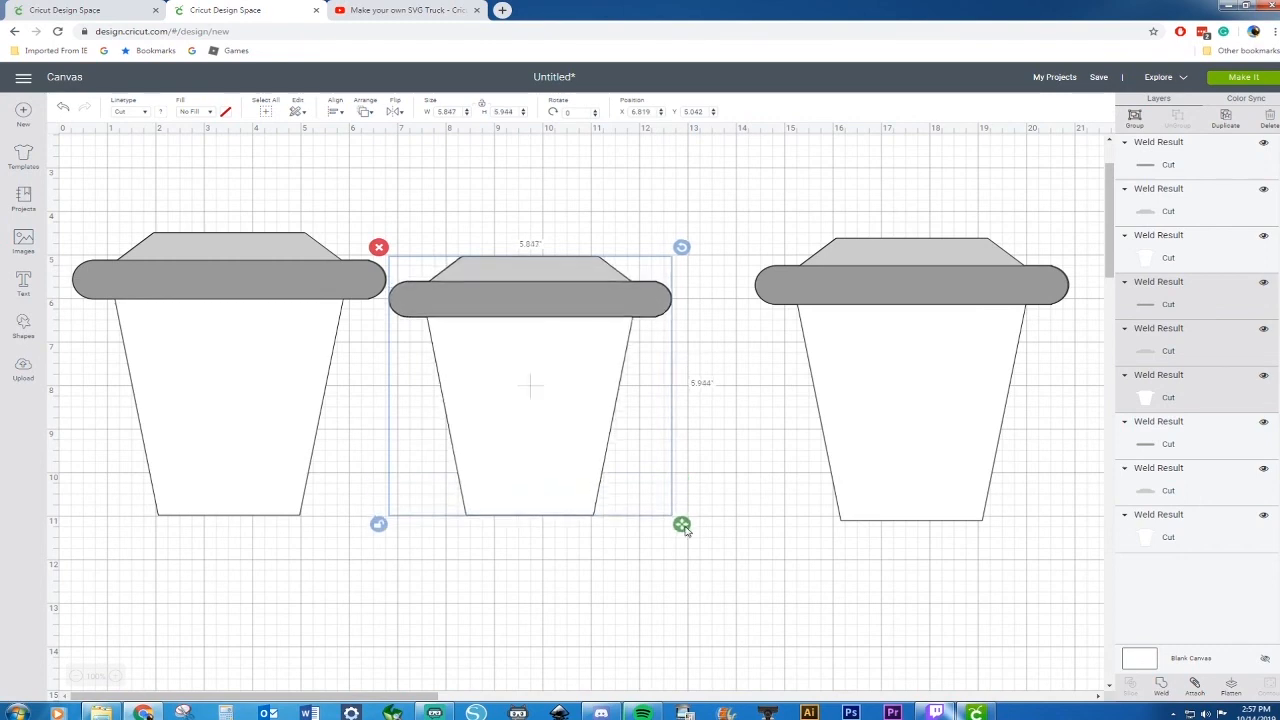
click(705, 578)
Resize the third cup with unlocked proportions to about 5.25 by 5.31 in and place it beside the middle cup with bases level.
drag(727, 193, 1014, 451)
click(745, 472)
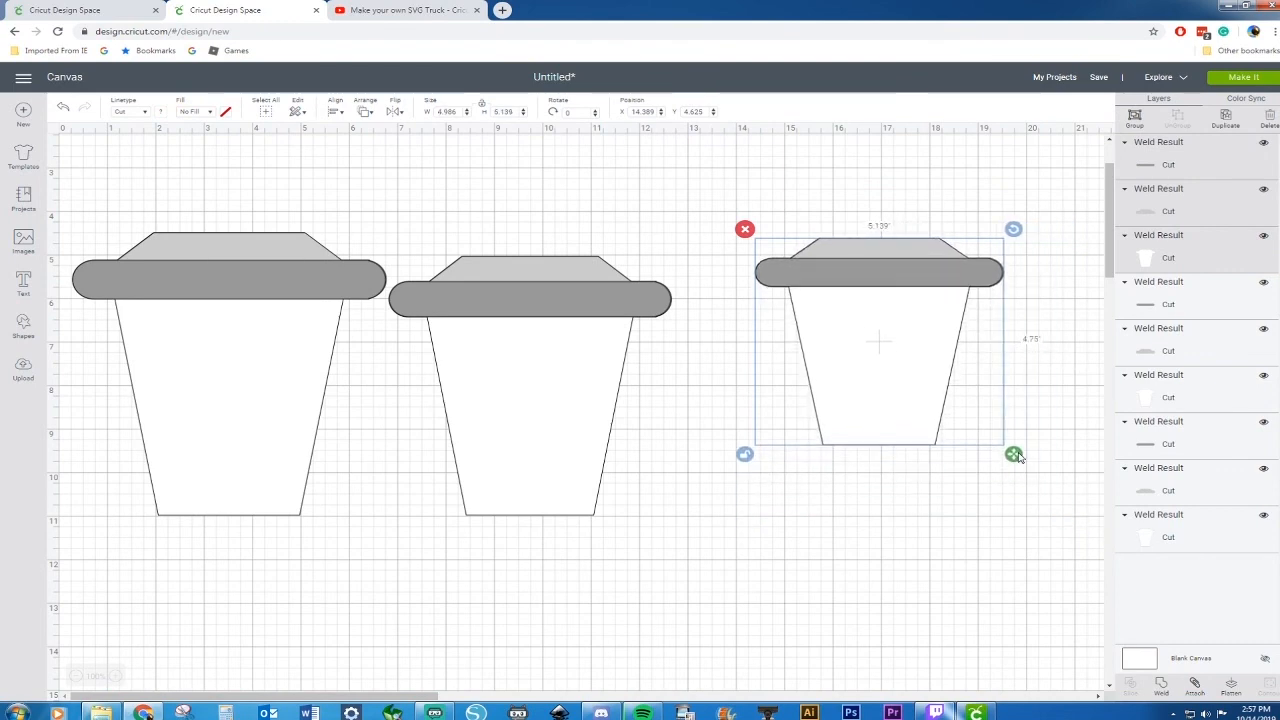
drag(914, 401, 834, 423)
mouse_move(945, 486)
mouse_down()
mouse_move(966, 527)
mouse_move(951, 509)
mouse_up()
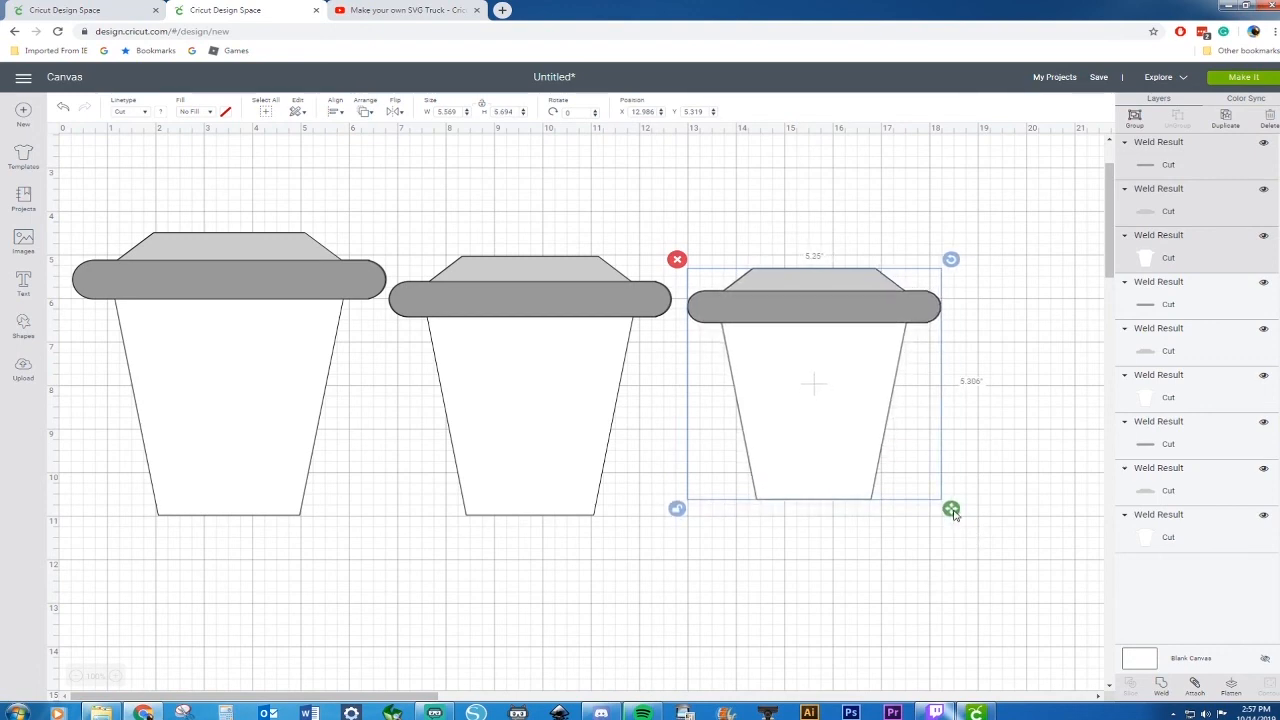
drag(866, 423, 866, 443)
click(815, 592)
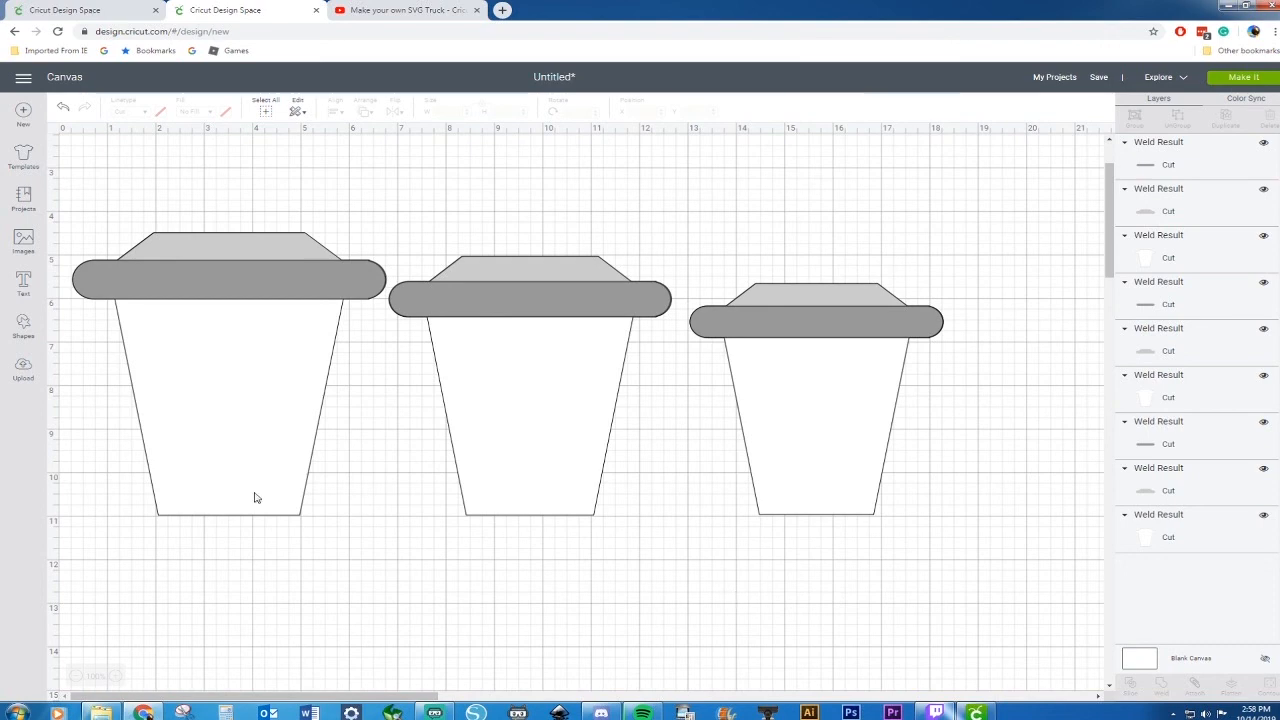
Color the large cup's body dark red and the medium cup's body dark orange.
click(311, 354)
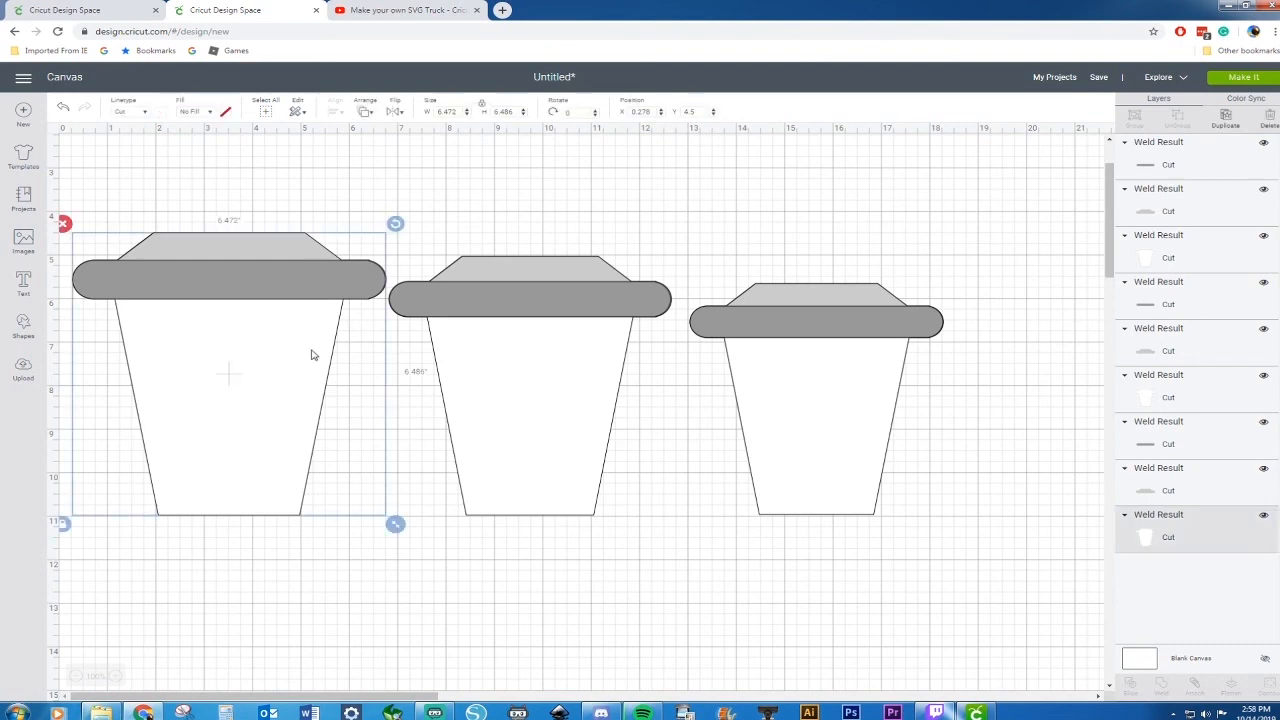
click(157, 117)
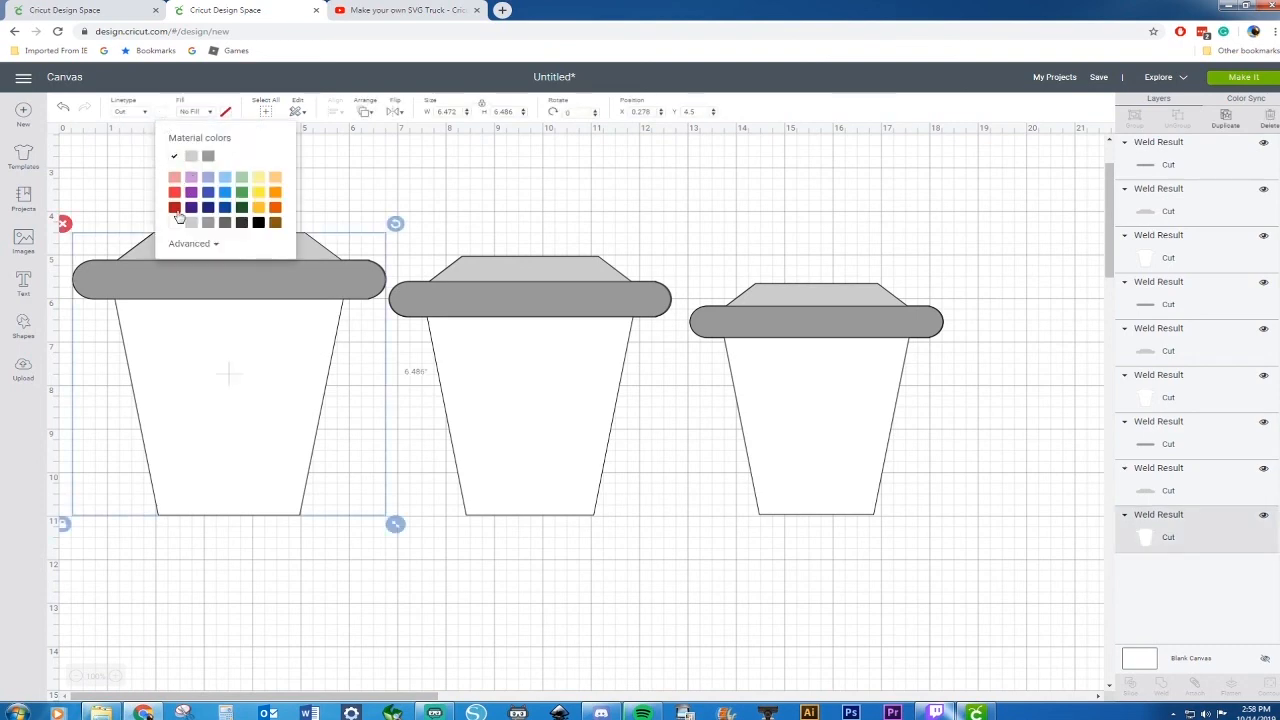
click(174, 208)
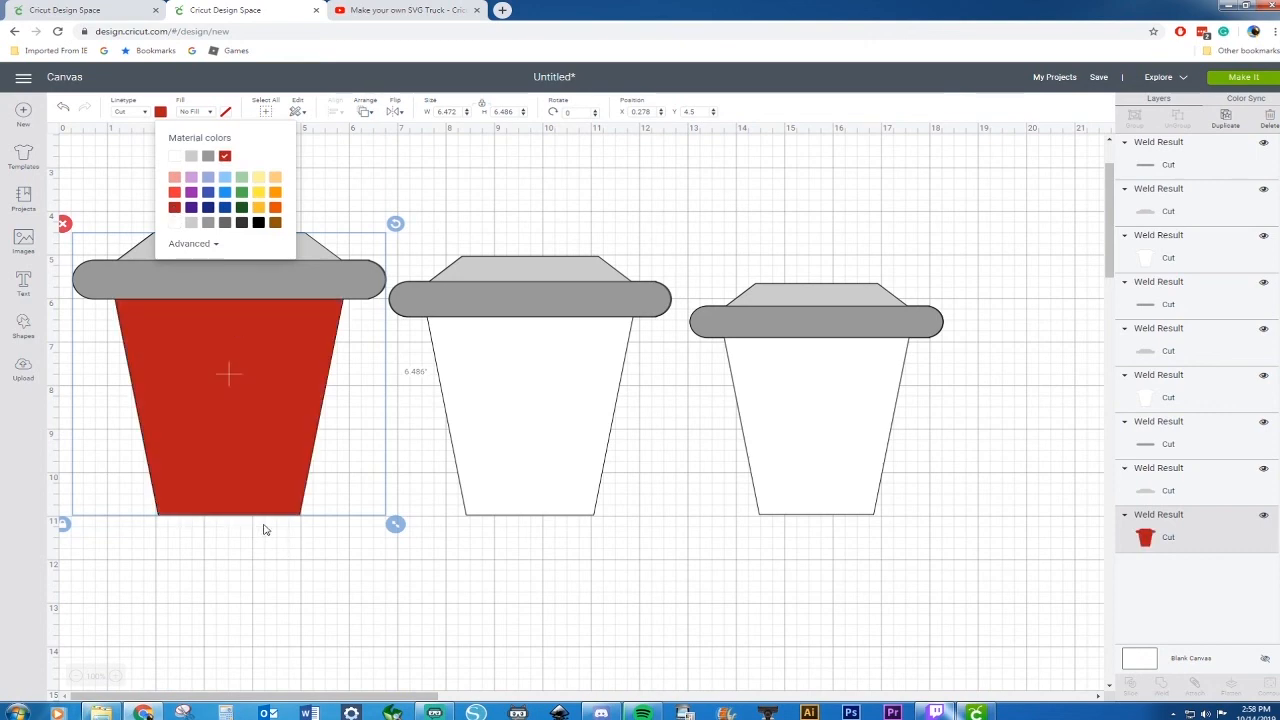
click(582, 445)
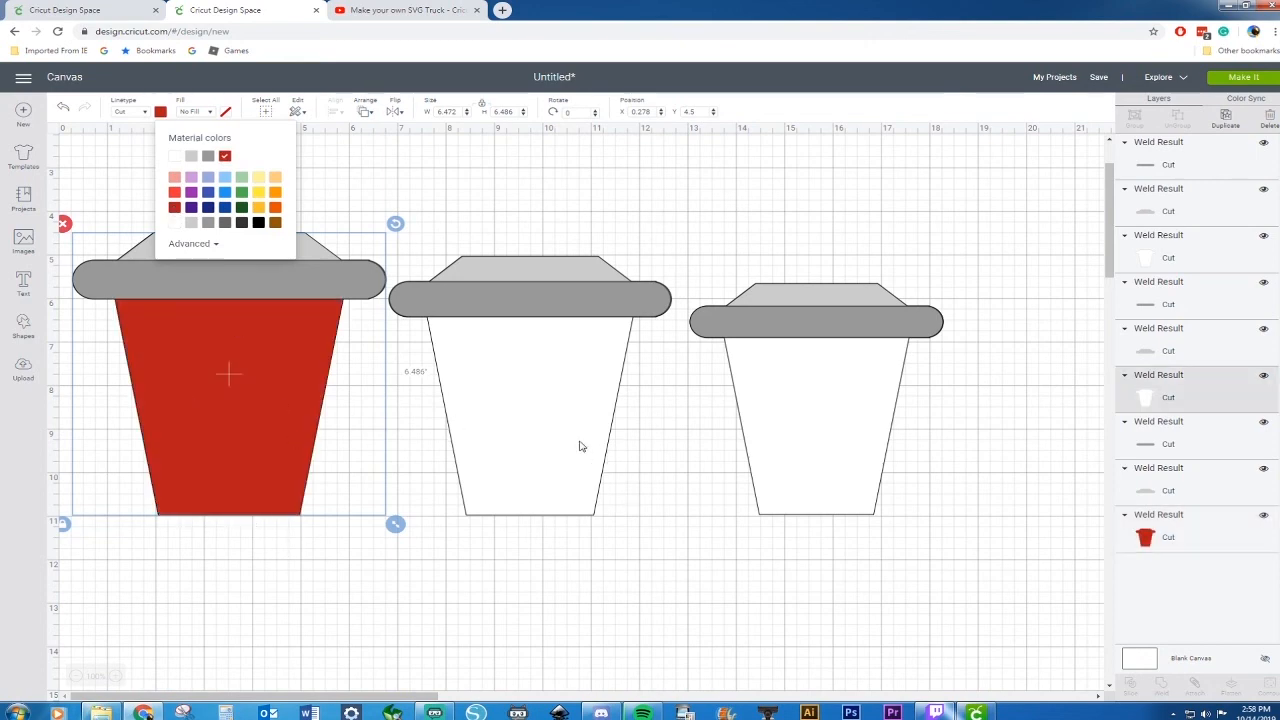
click(157, 117)
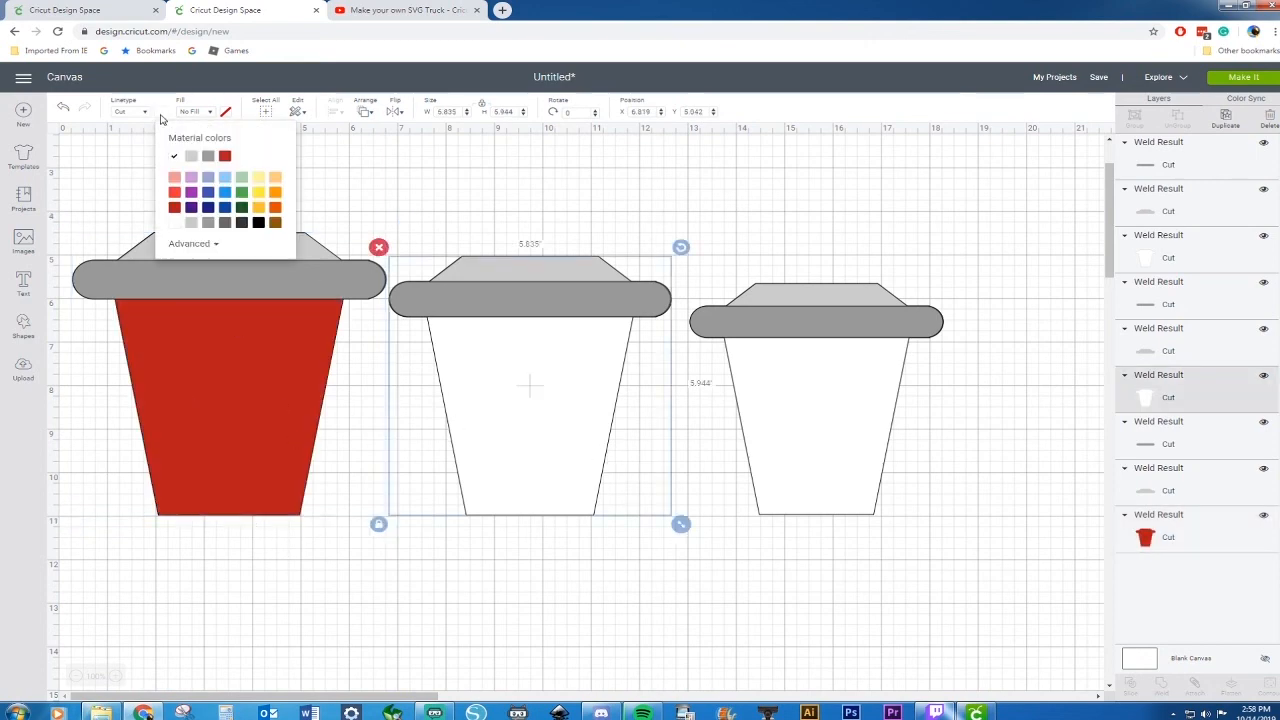
click(275, 207)
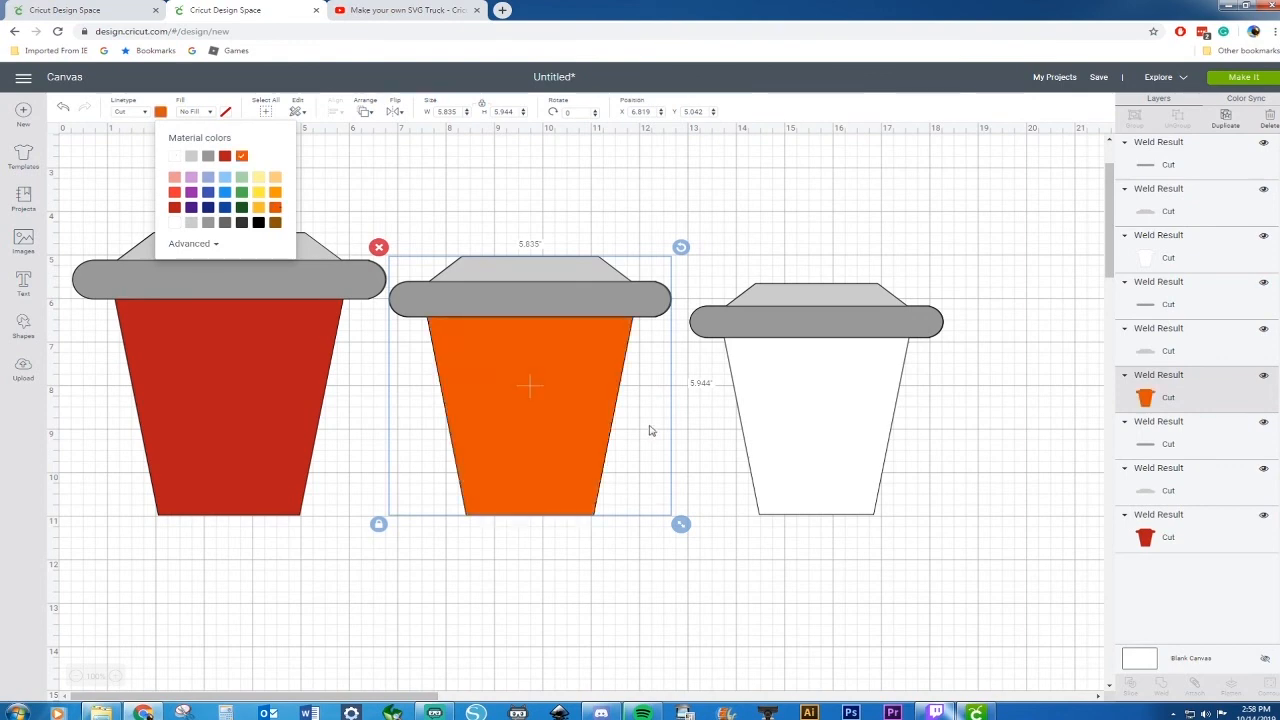
Add a circle in the middle of the red cup's body and color it green.
click(813, 449)
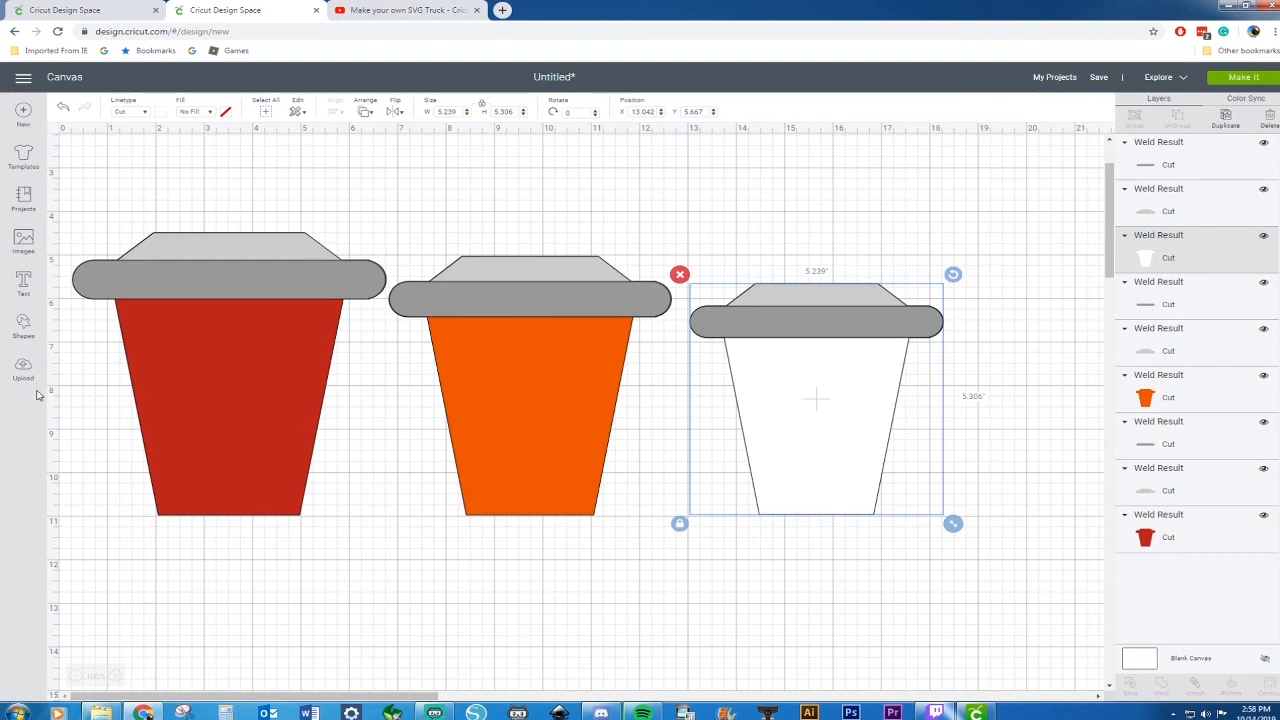
click(30, 322)
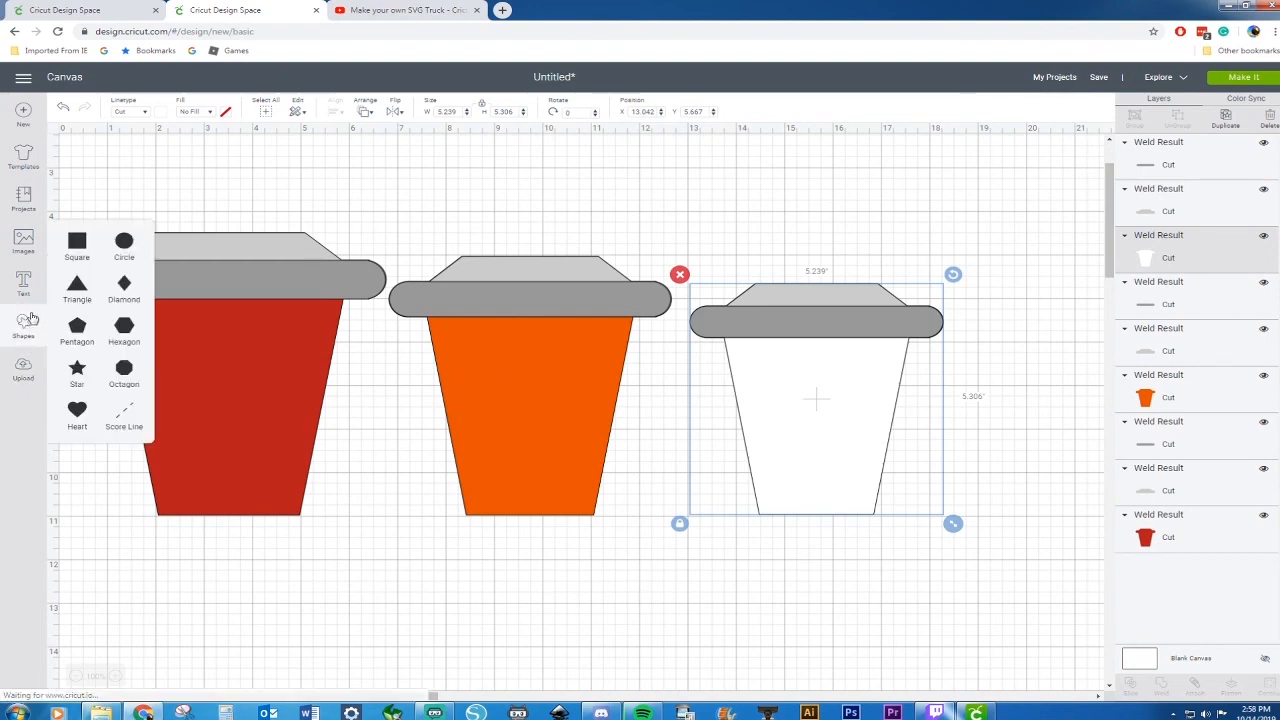
click(123, 244)
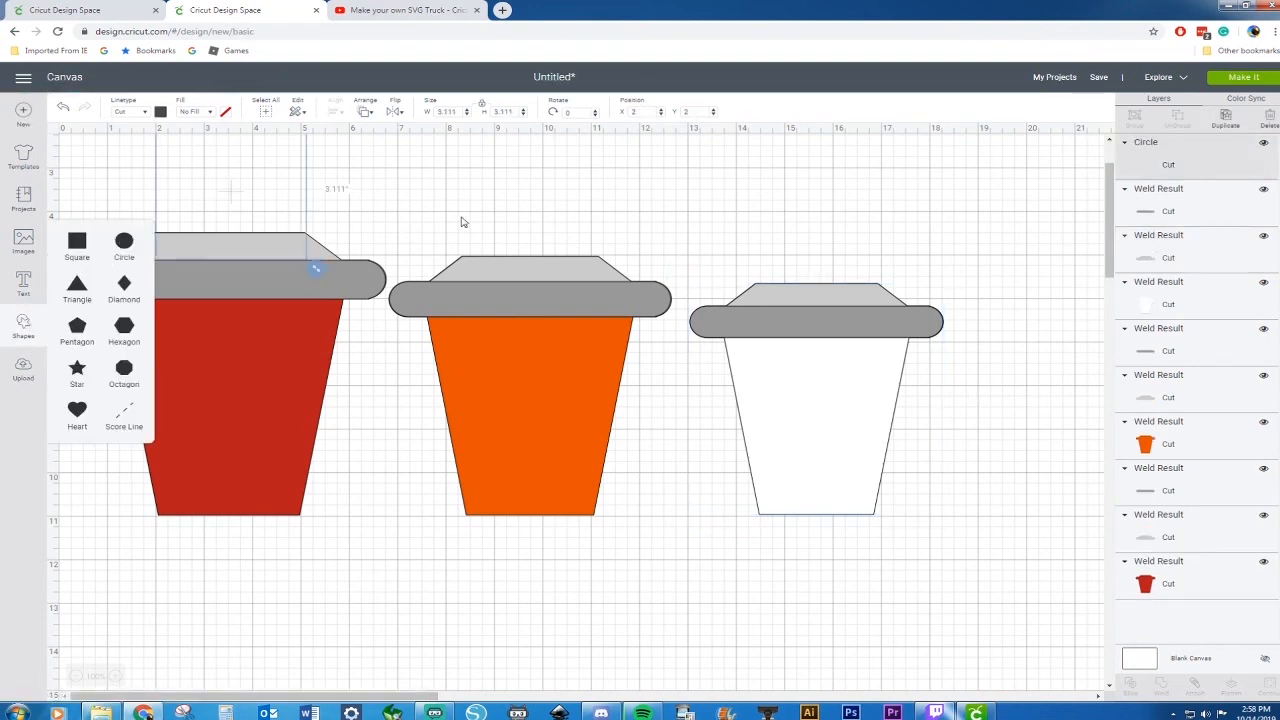
drag(237, 194, 228, 393)
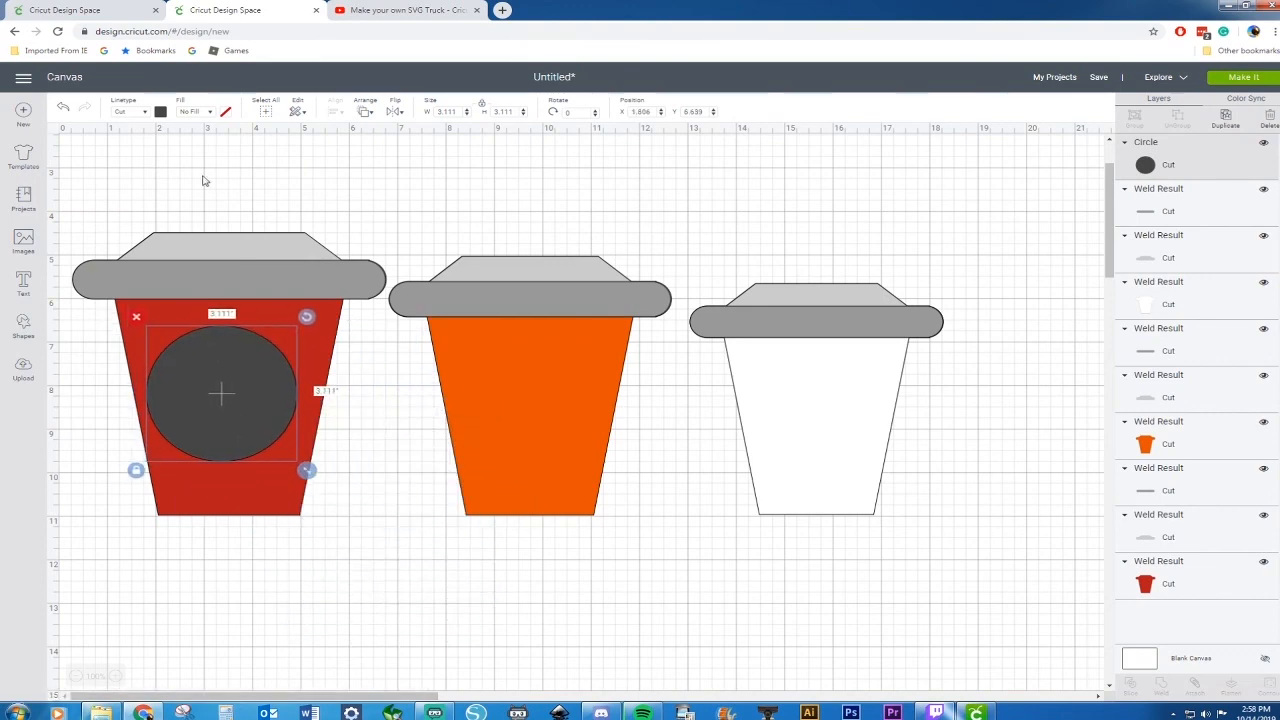
click(161, 112)
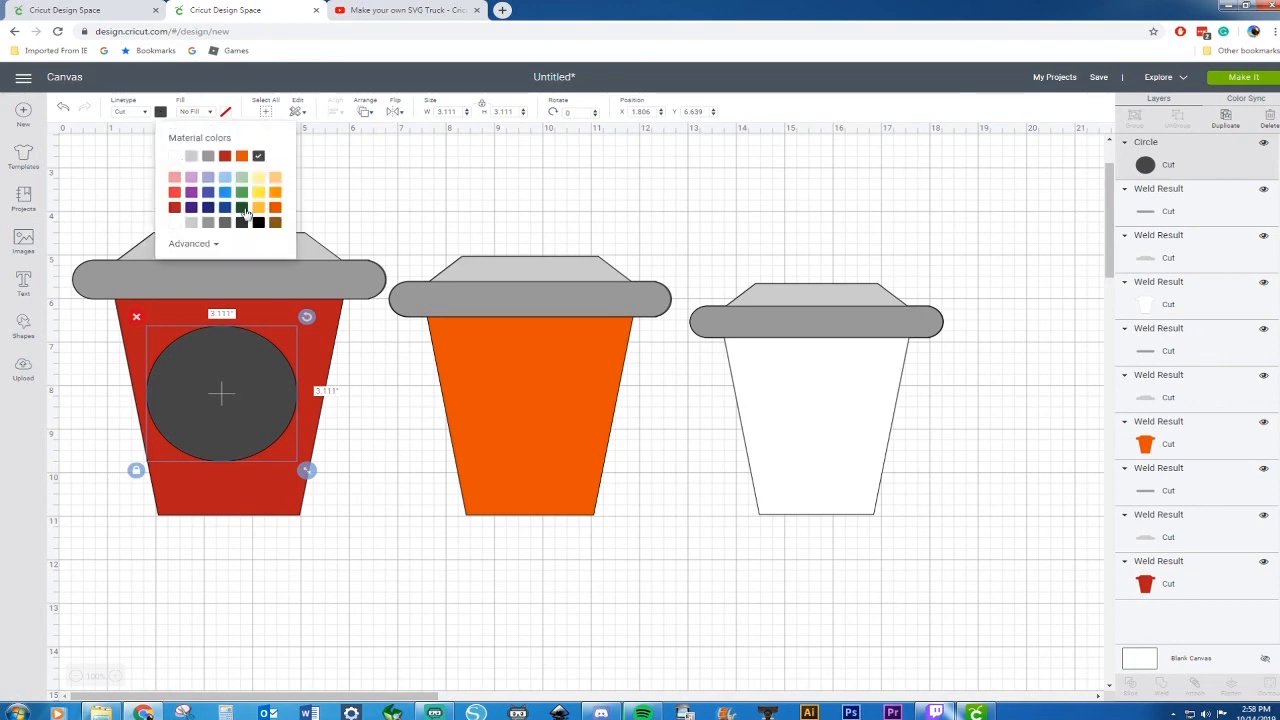
click(241, 193)
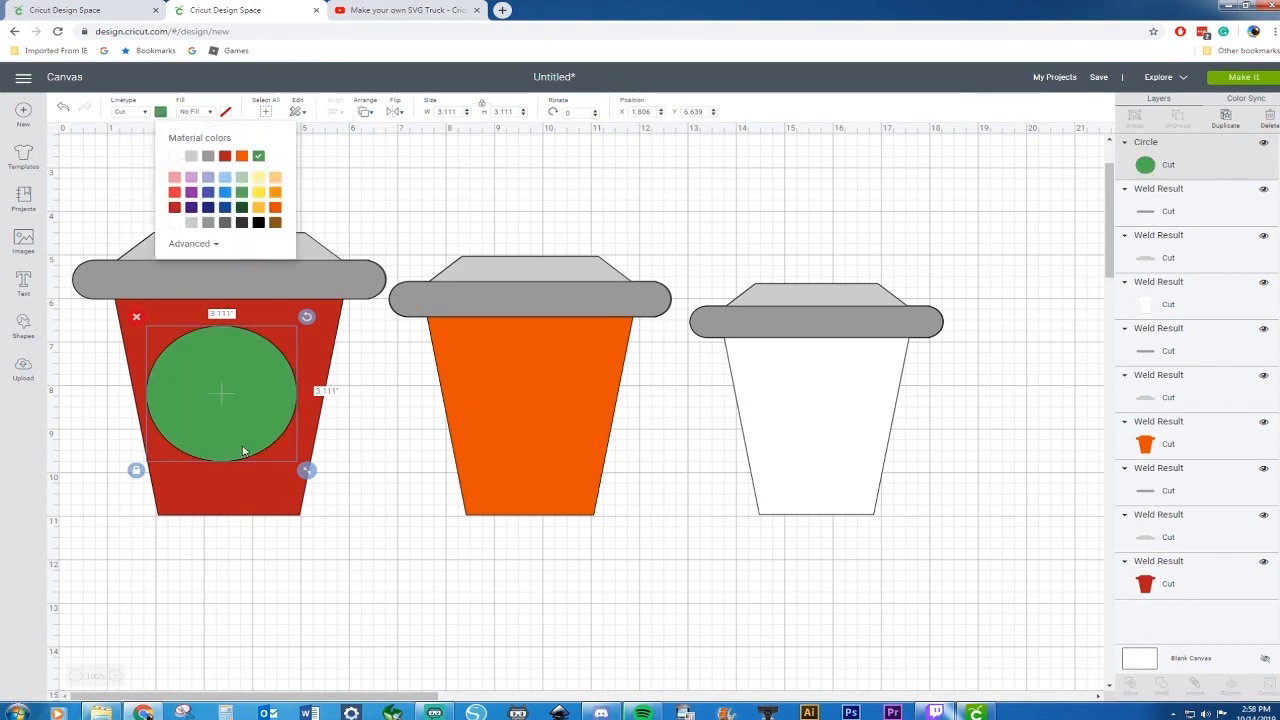
Make a white inner circle about 2.69 in wide, centered in the green circle, from a duplicate of it.
key(ctrl+d)
drag(336, 506, 316, 488)
drag(223, 417, 209, 404)
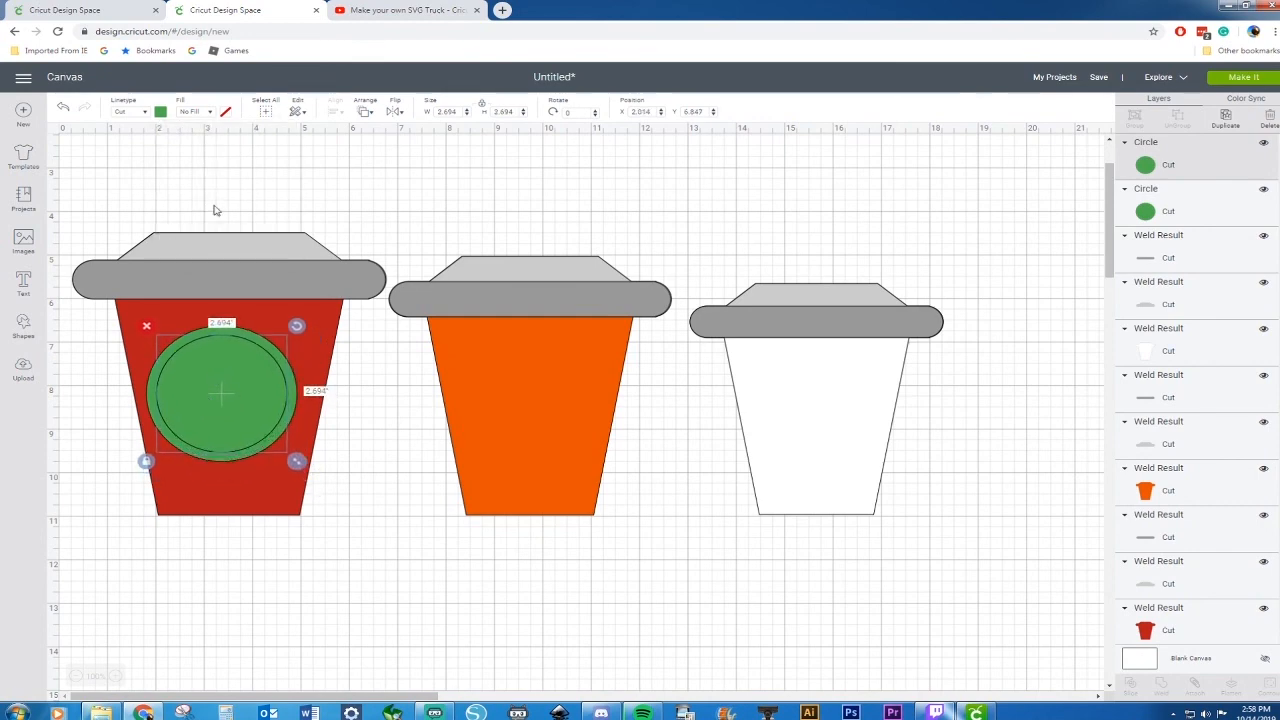
click(161, 114)
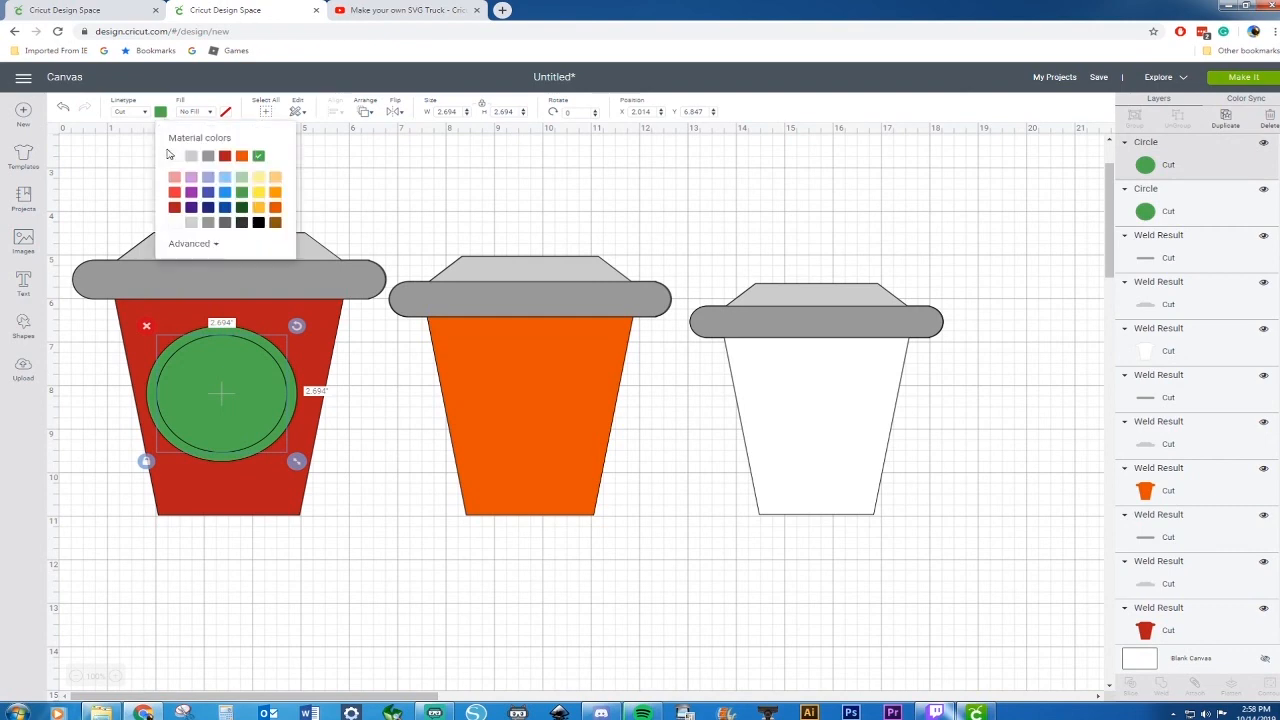
click(174, 156)
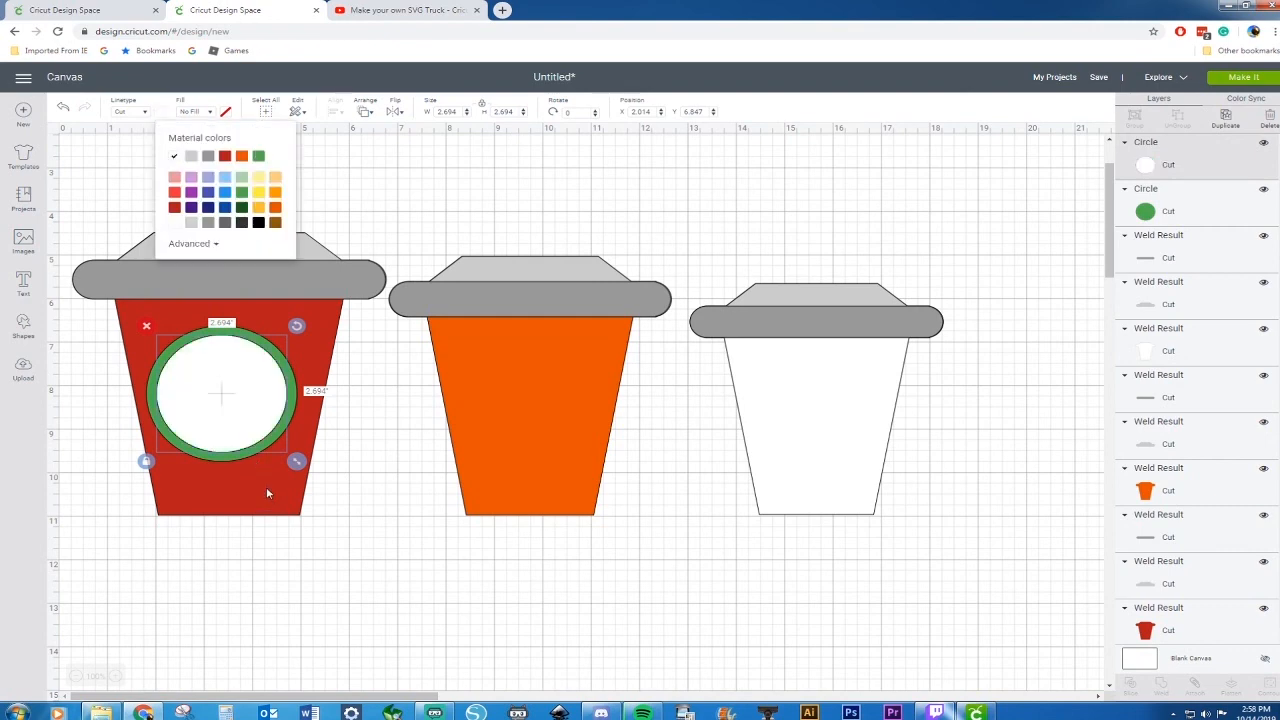
Make a green innermost circle about 2.25 in wide, centered in the white circle, from a duplicate of it.
key(ctrl+d)
drag(321, 484, 306, 469)
drag(238, 411, 222, 396)
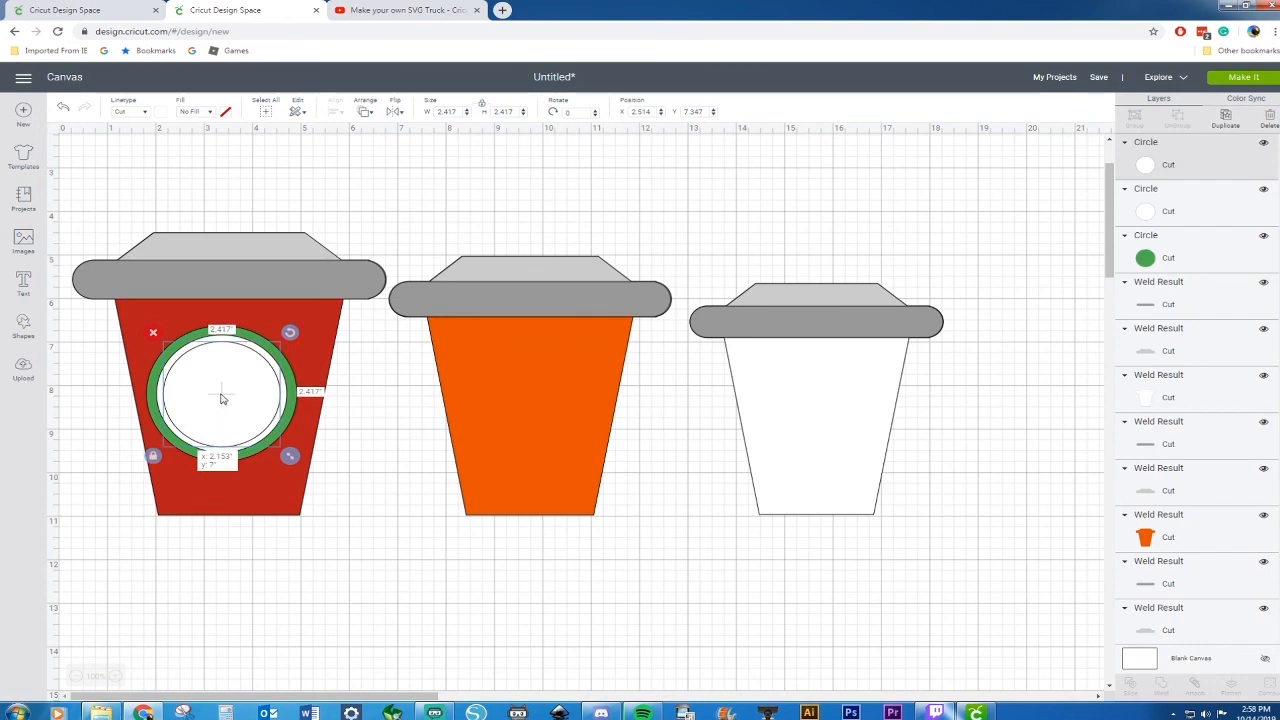
drag(296, 466, 288, 455)
drag(237, 404, 242, 398)
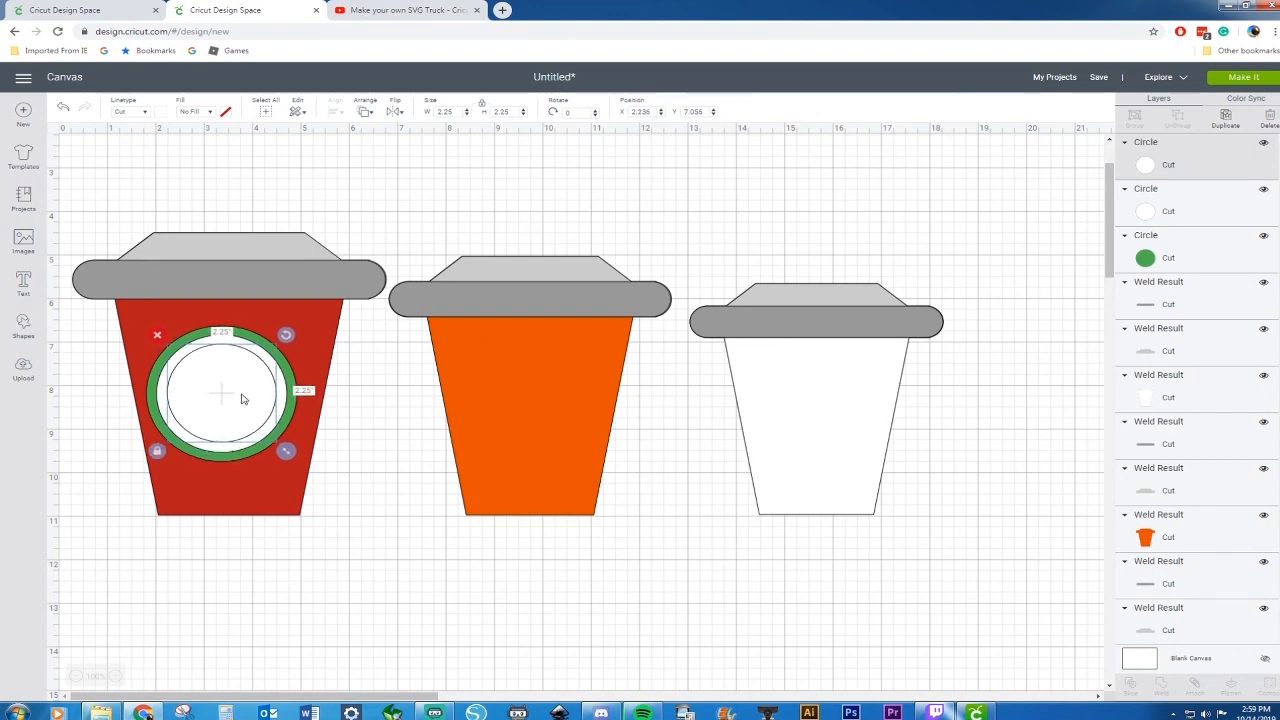
click(161, 111)
click(258, 156)
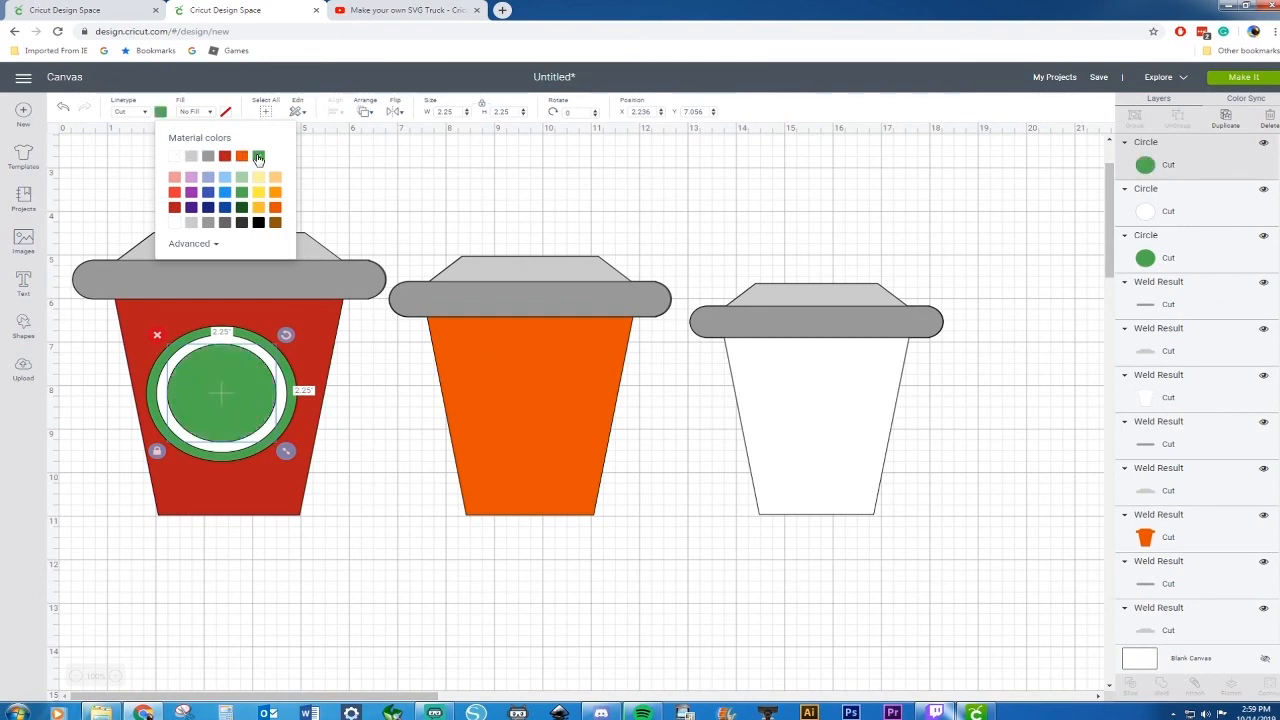
click(548, 162)
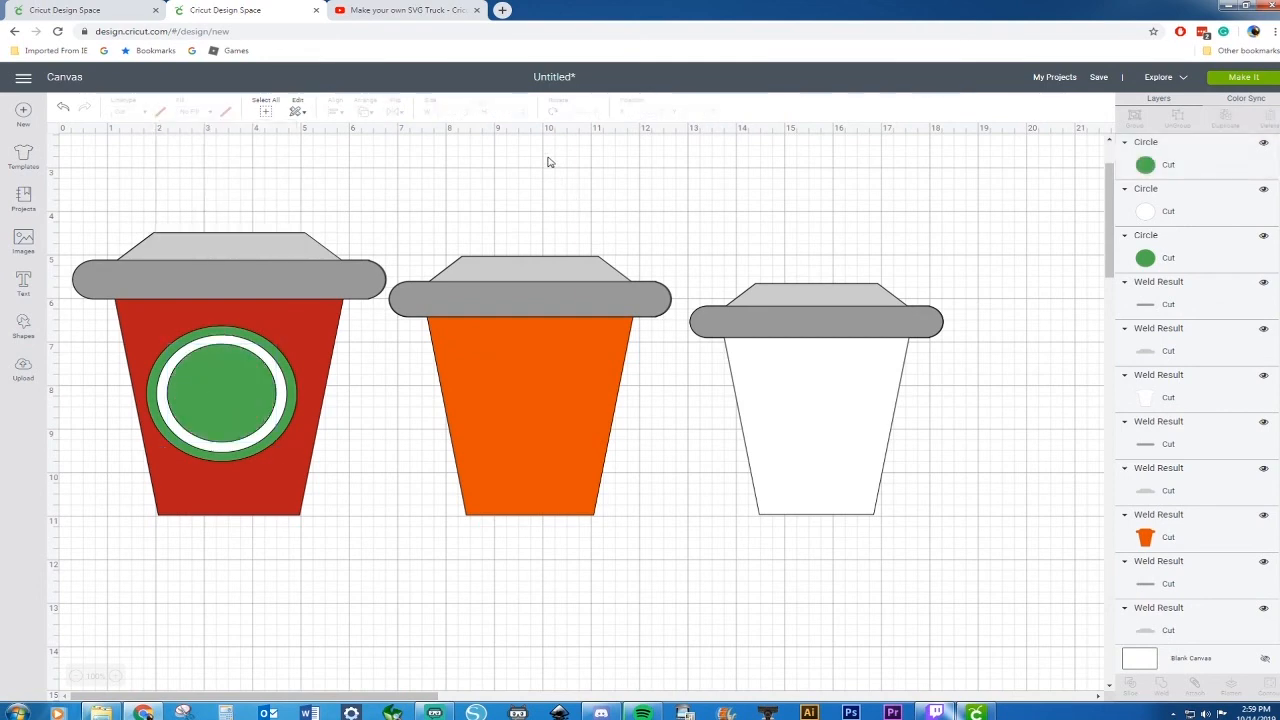
drag(90, 350, 286, 413)
drag(150, 362, 148, 405)
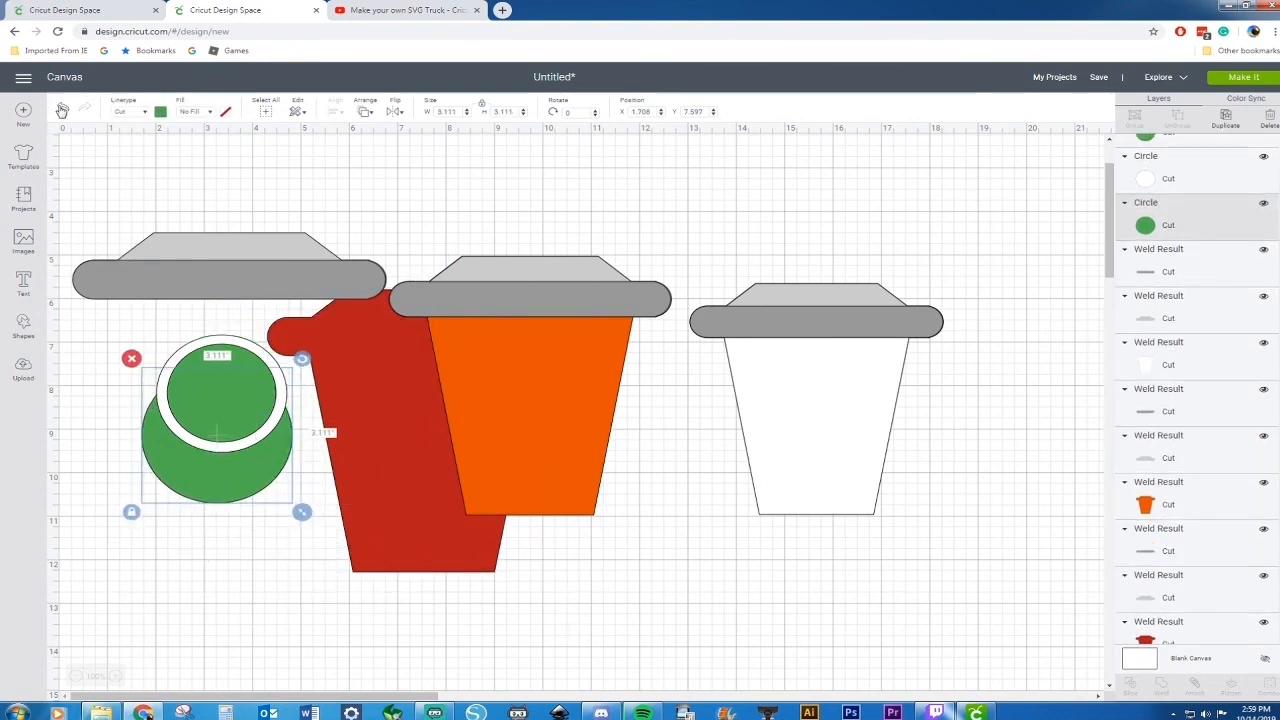
click(61, 108)
Move the three logo circles to the empty area below the white cup, duplicate them and place one set on the red cup.
drag(95, 330, 793, 665)
drag(323, 449, 168, 402)
drag(646, 568, 850, 688)
key(ctrl+d)
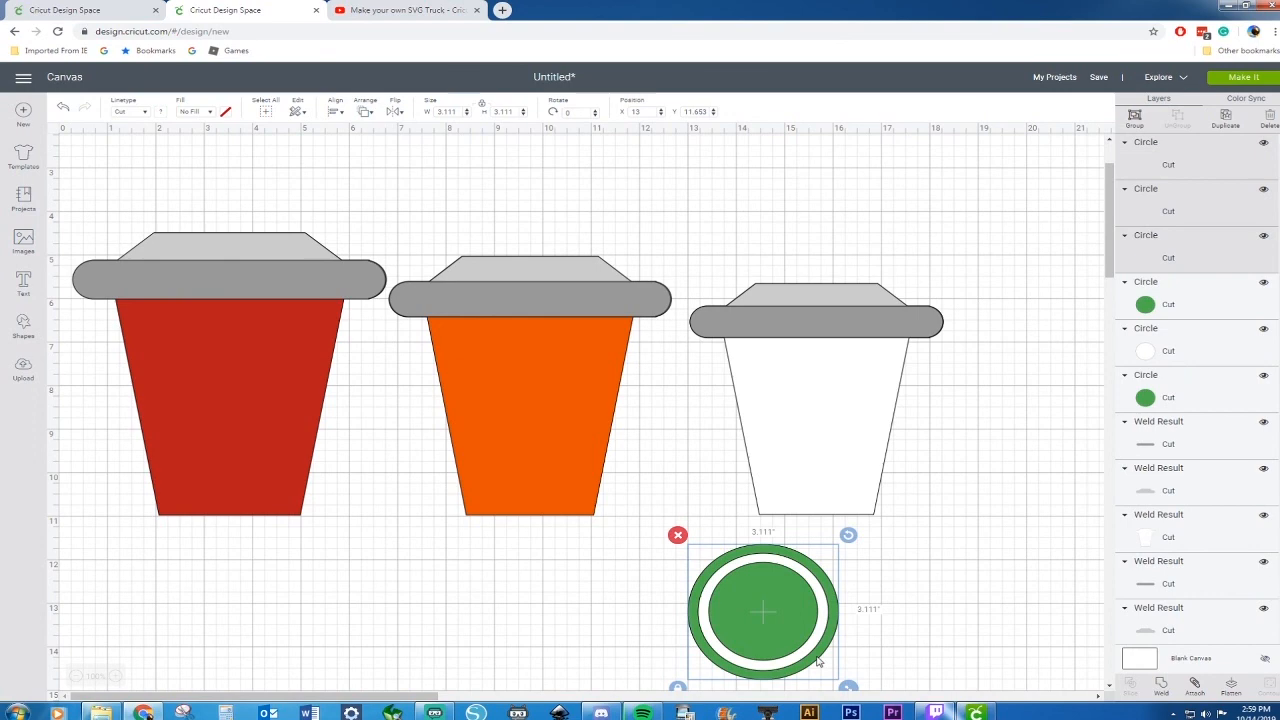
drag(775, 633, 213, 393)
Shrink the spare logo to fit the orange cup's body and center a duplicate about 2.11 in wide on the white cup.
drag(646, 551, 762, 632)
drag(845, 688, 822, 677)
drag(768, 612, 830, 415)
key(ctrl+d)
drag(887, 477, 866, 458)
drag(811, 408, 816, 414)
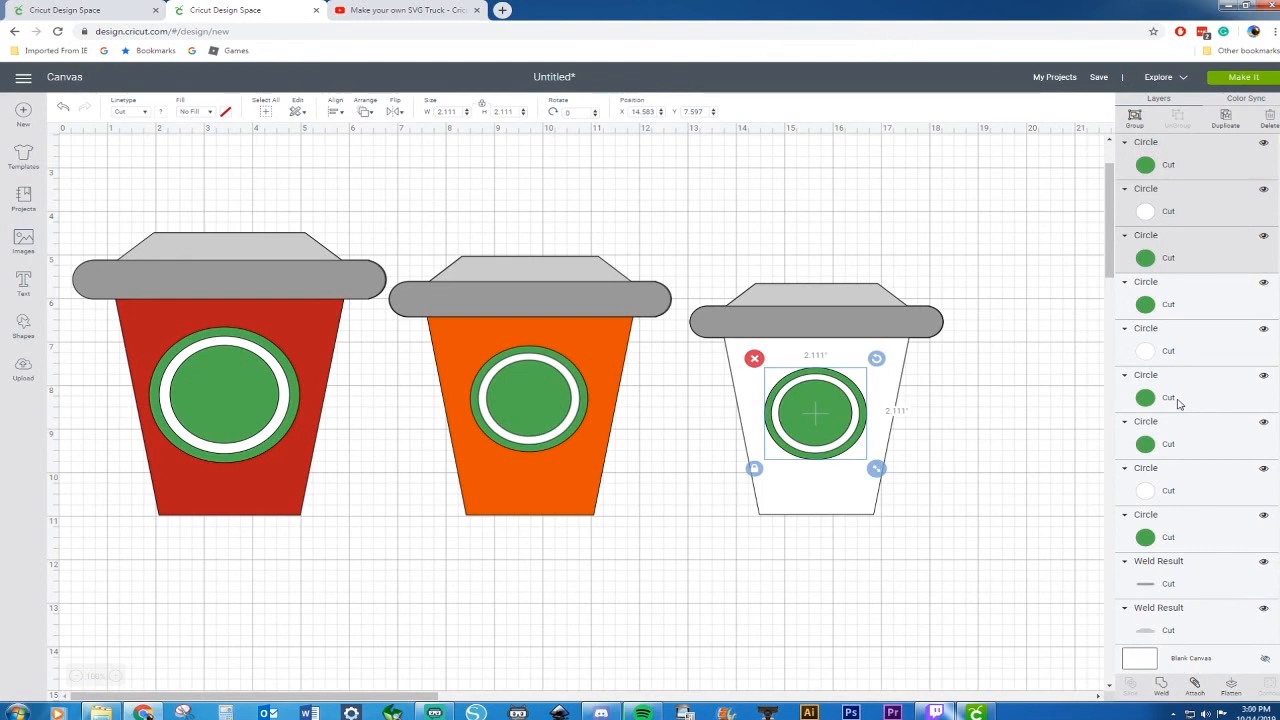
Try welding the white circle and the innermost green circle of the red cup's logo, and pull the pieces apart.
click(270, 347)
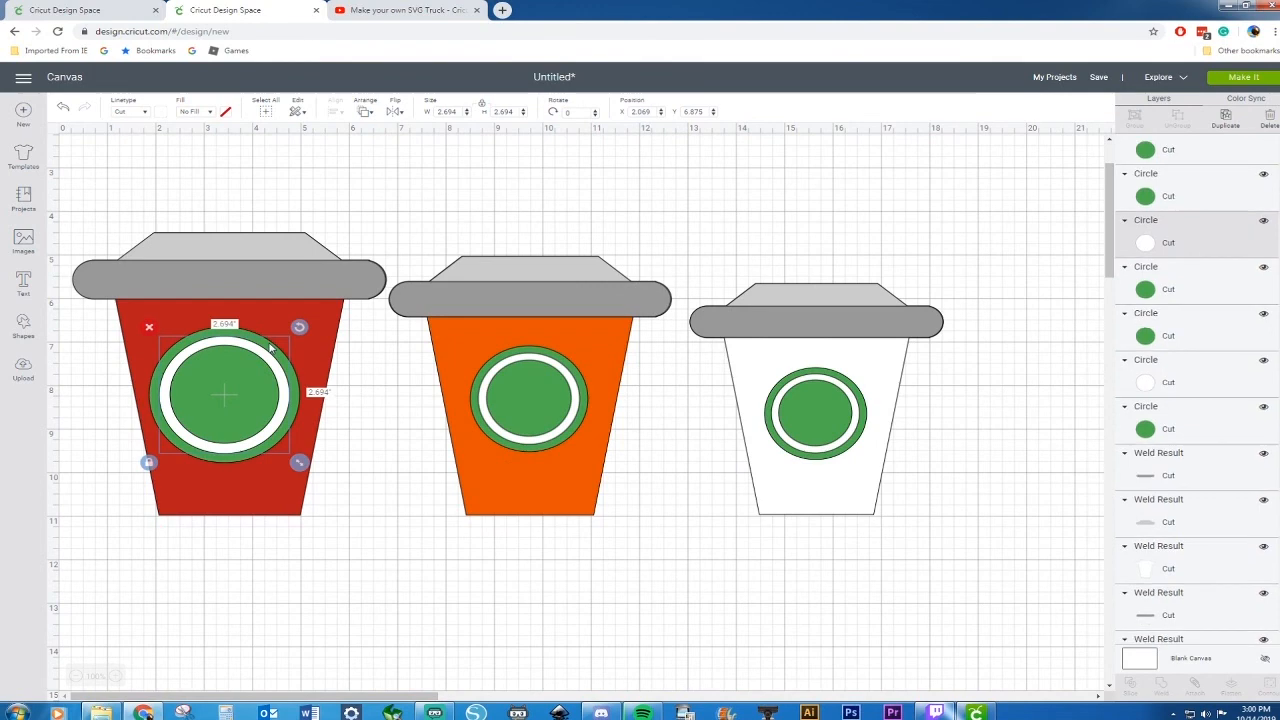
shift+click(245, 396)
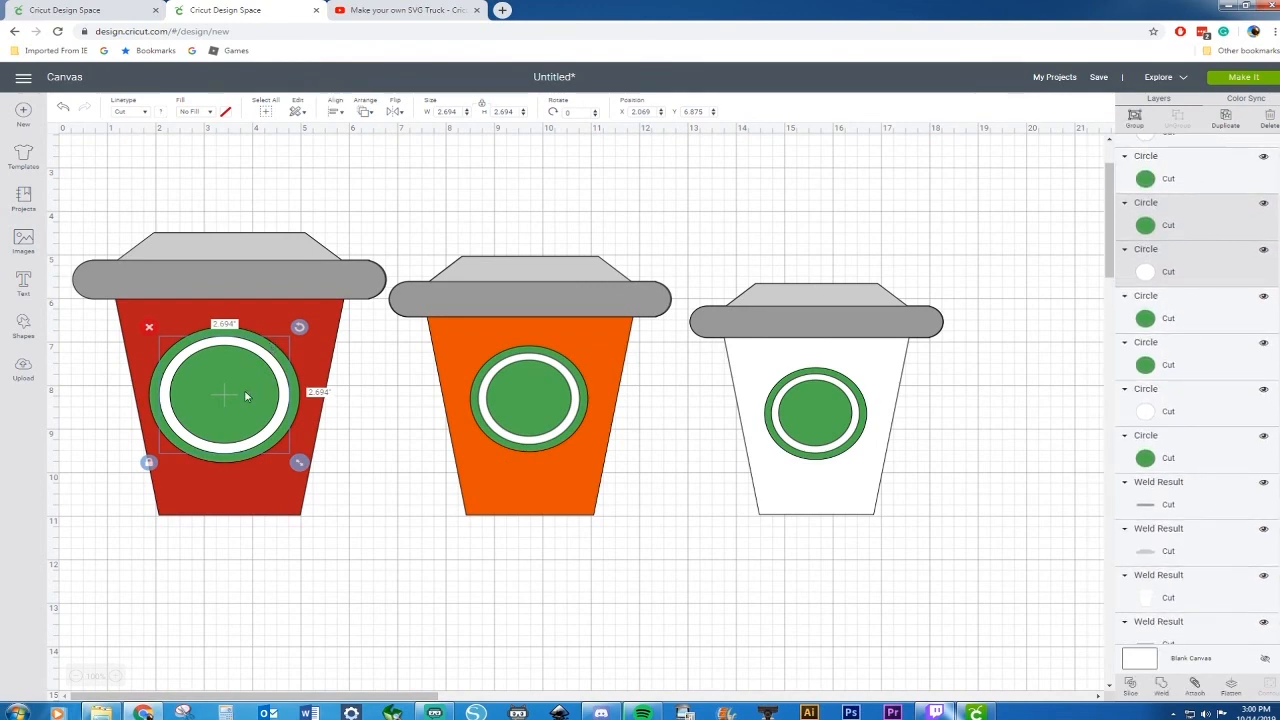
right_click(245, 396)
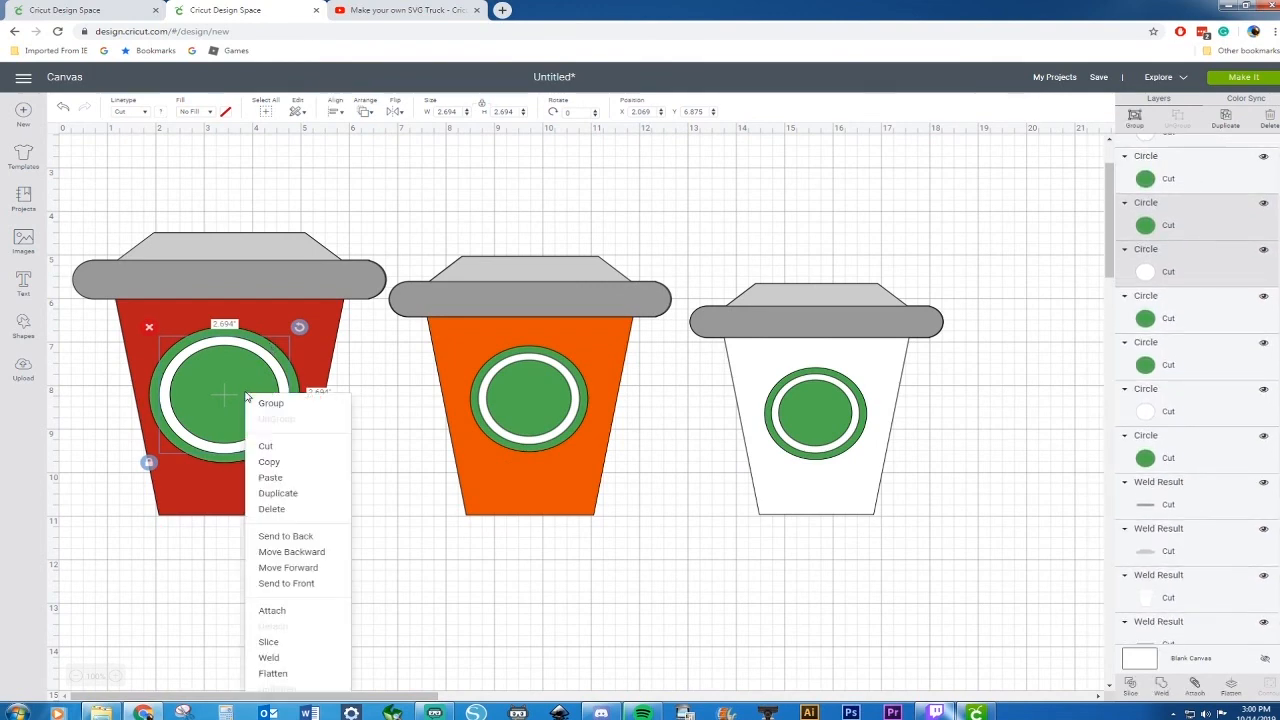
click(270, 658)
drag(214, 400, 393, 489)
drag(223, 421, 239, 535)
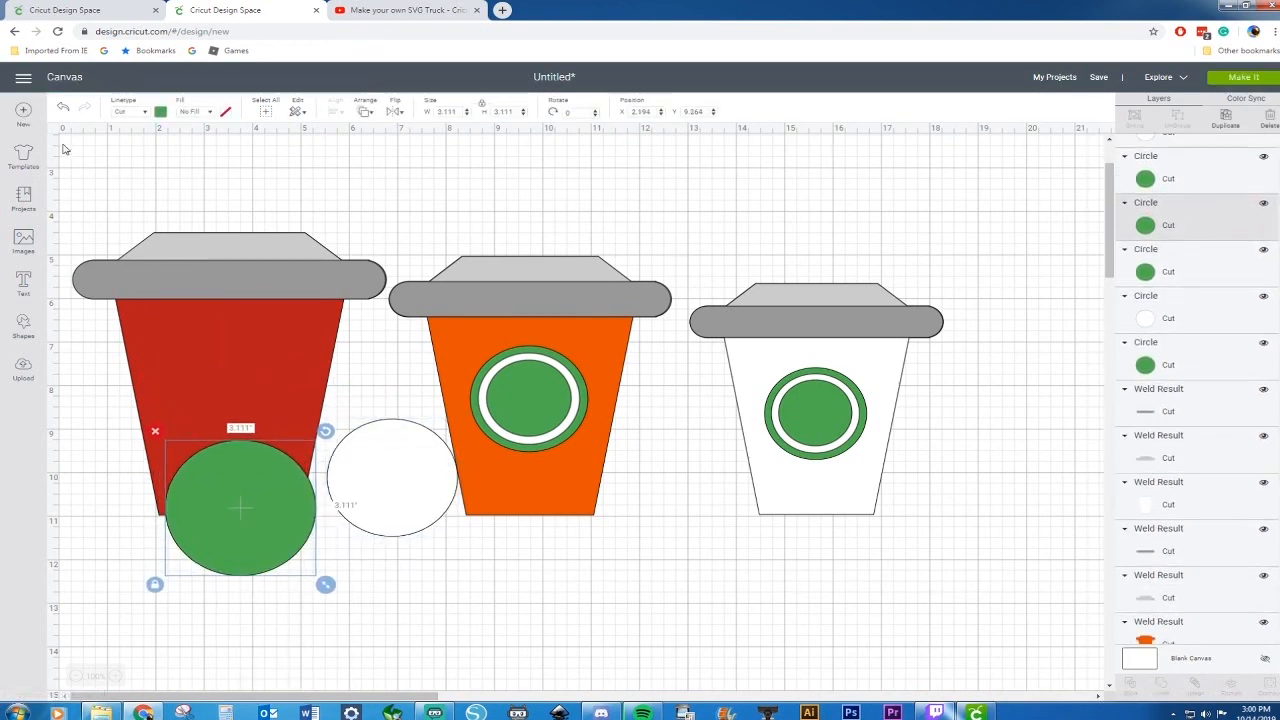
Undo the moved pieces and the weld of the red cup's logo circles.
click(63, 108)
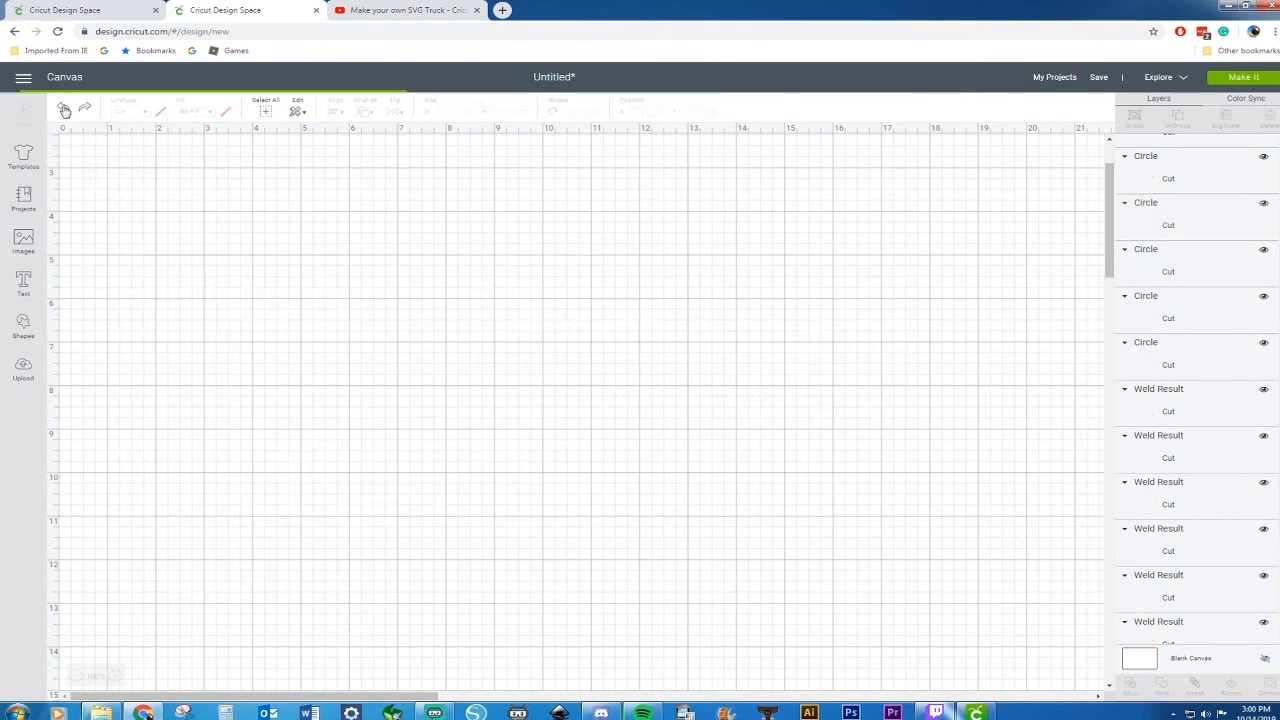
click(63, 108)
click(63, 108)
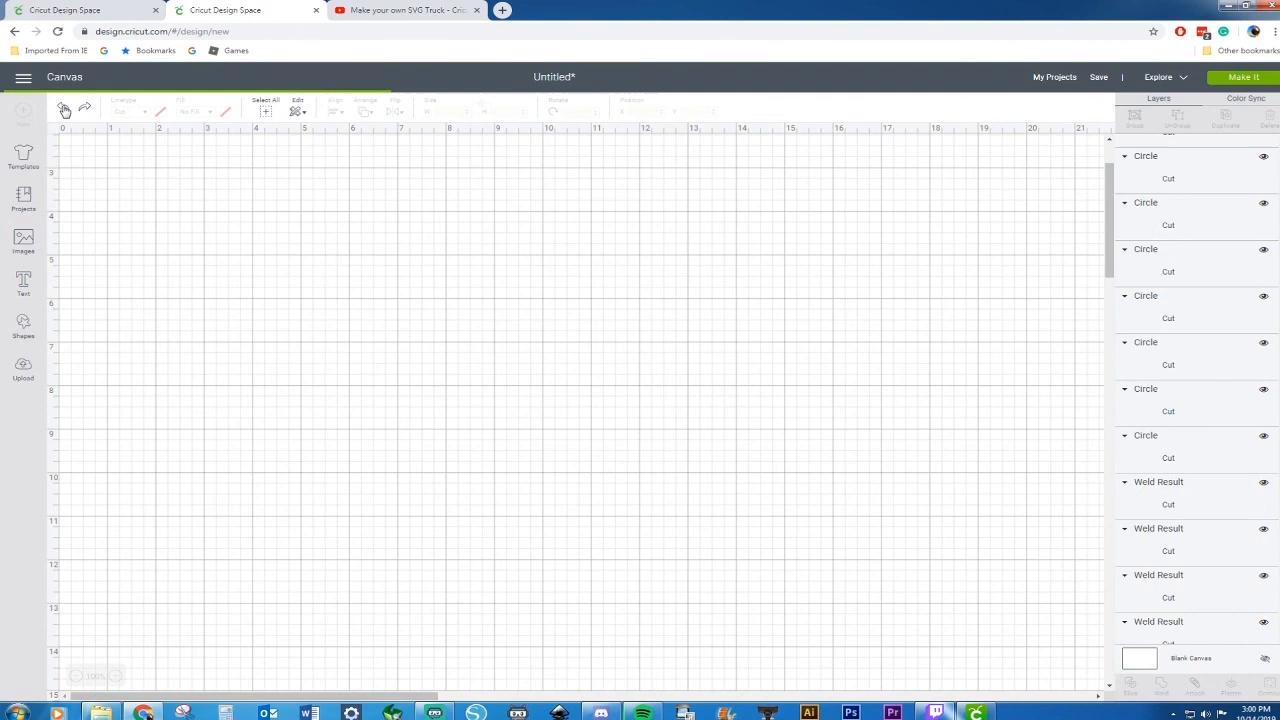